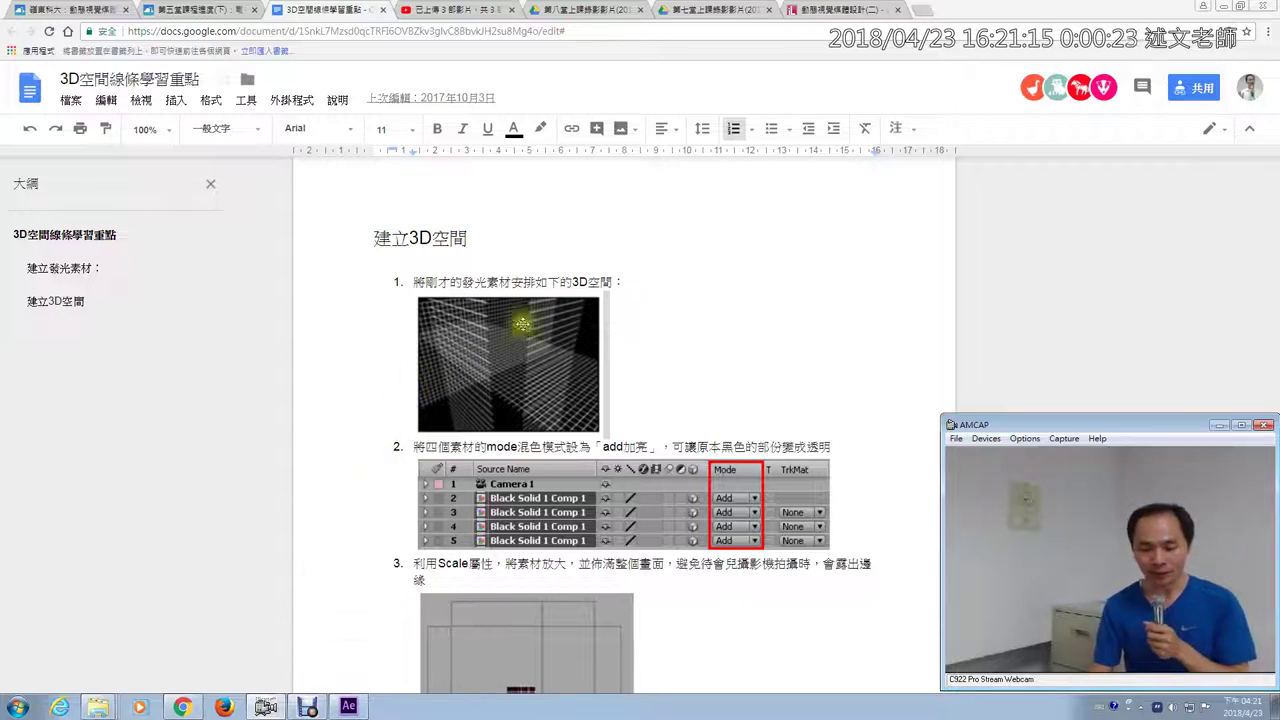
click(655, 308)
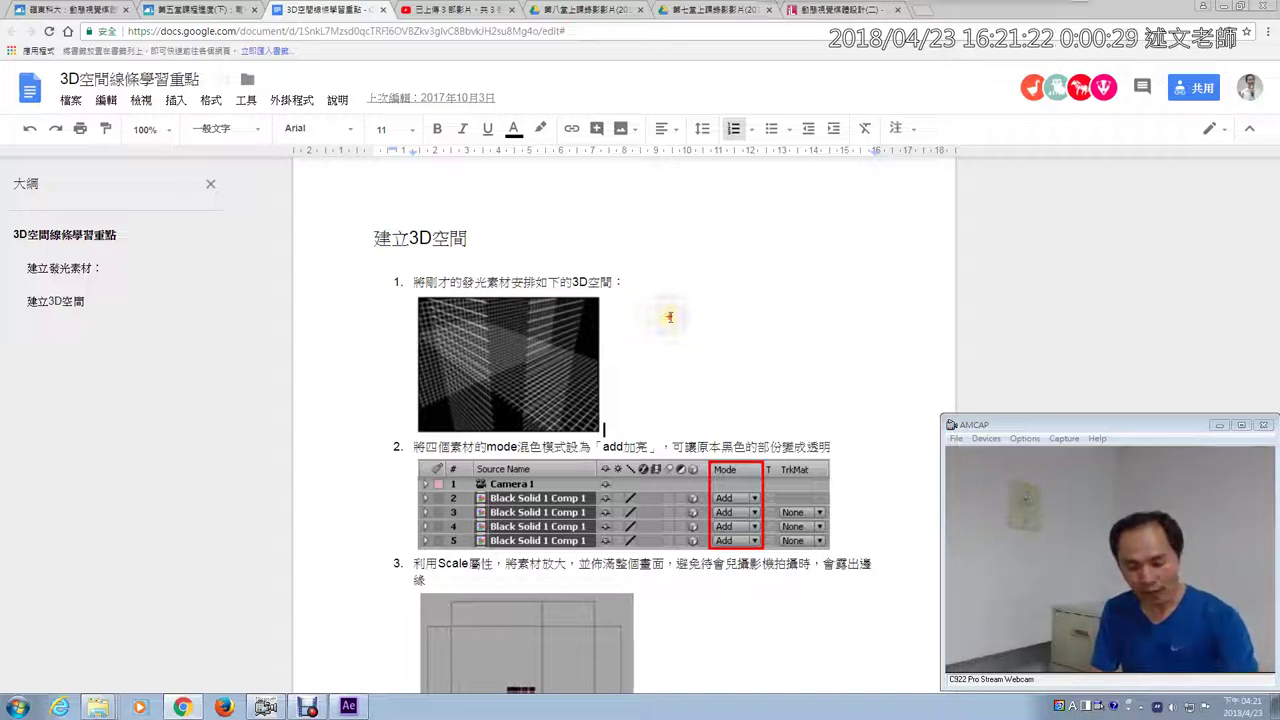
click(670, 317)
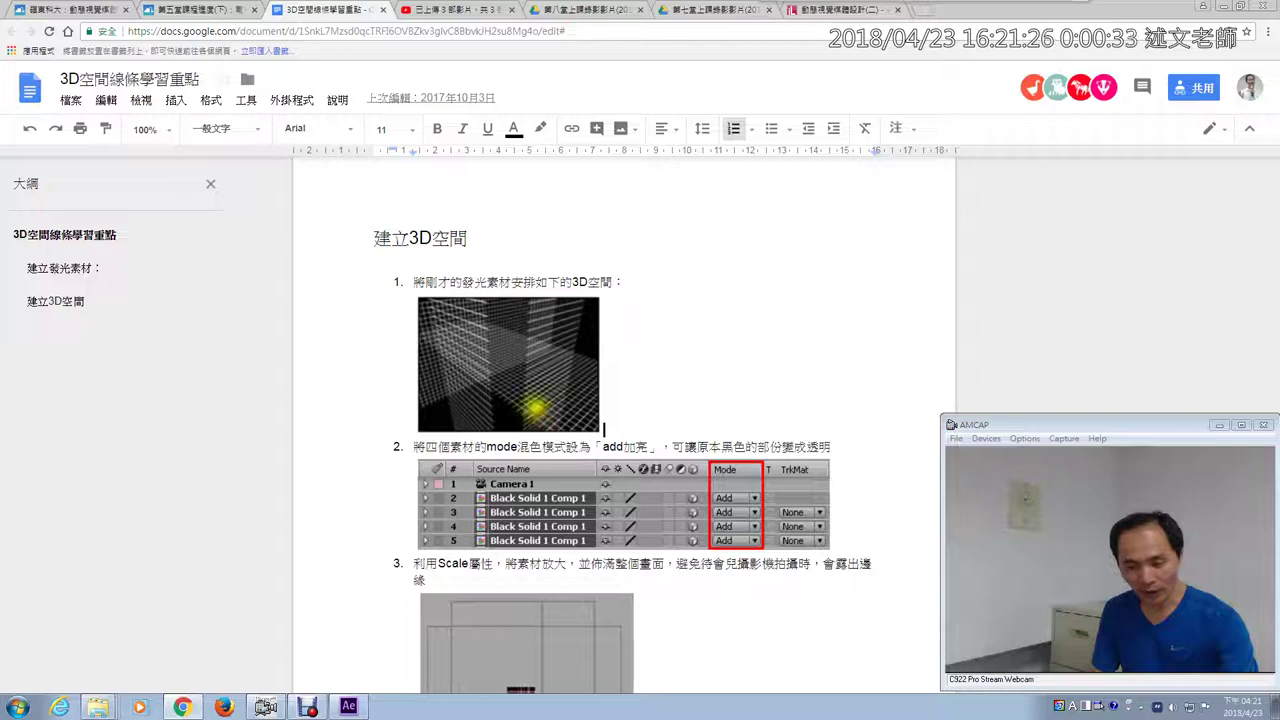
click(697, 233)
mouse_move(697, 233)
mouse_down()
mouse_move(704, 395)
mouse_move(697, 263)
mouse_move(849, 177)
mouse_move(885, 233)
mouse_move(903, 343)
mouse_move(809, 394)
mouse_move(724, 398)
mouse_move(716, 243)
mouse_move(716, 410)
mouse_up()
mouse_move(714, 200)
mouse_down()
mouse_move(845, 312)
mouse_move(832, 435)
mouse_up()
drag(722, 378, 862, 451)
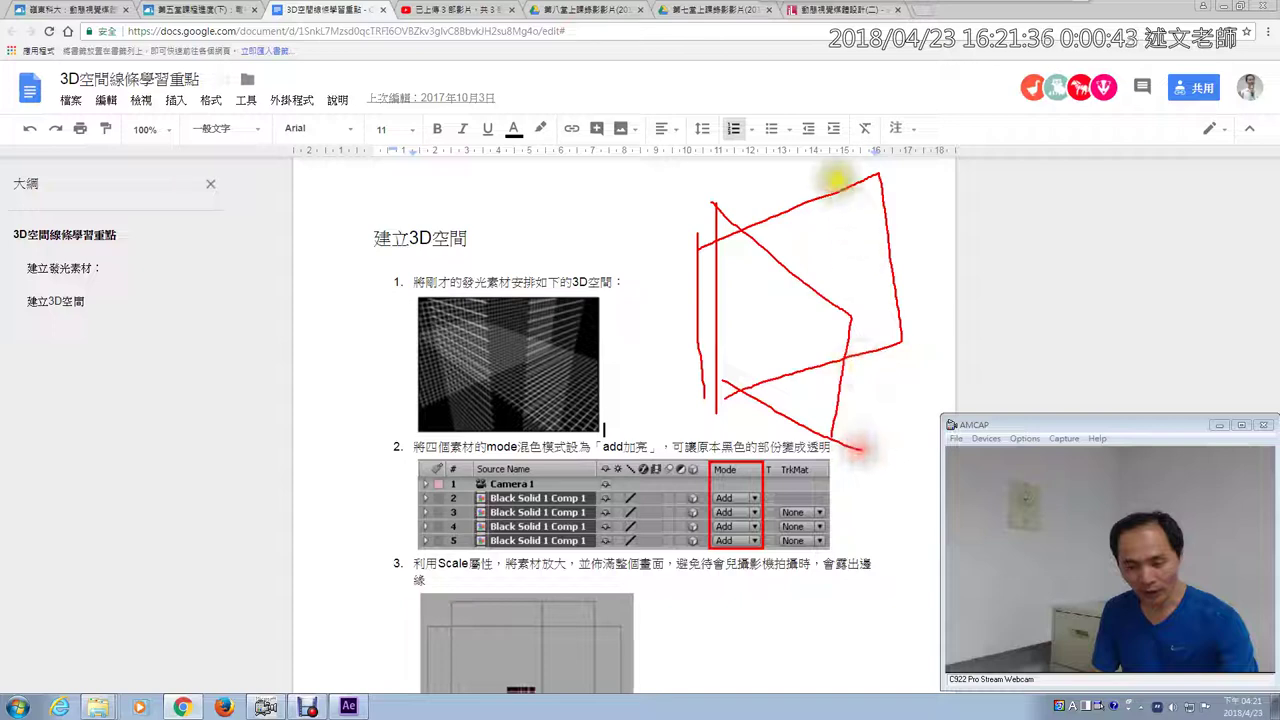
mouse_move(832, 177)
mouse_down()
mouse_move(830, 310)
mouse_move(836, 175)
mouse_move(992, 268)
mouse_move(951, 377)
mouse_up()
drag(829, 314, 940, 370)
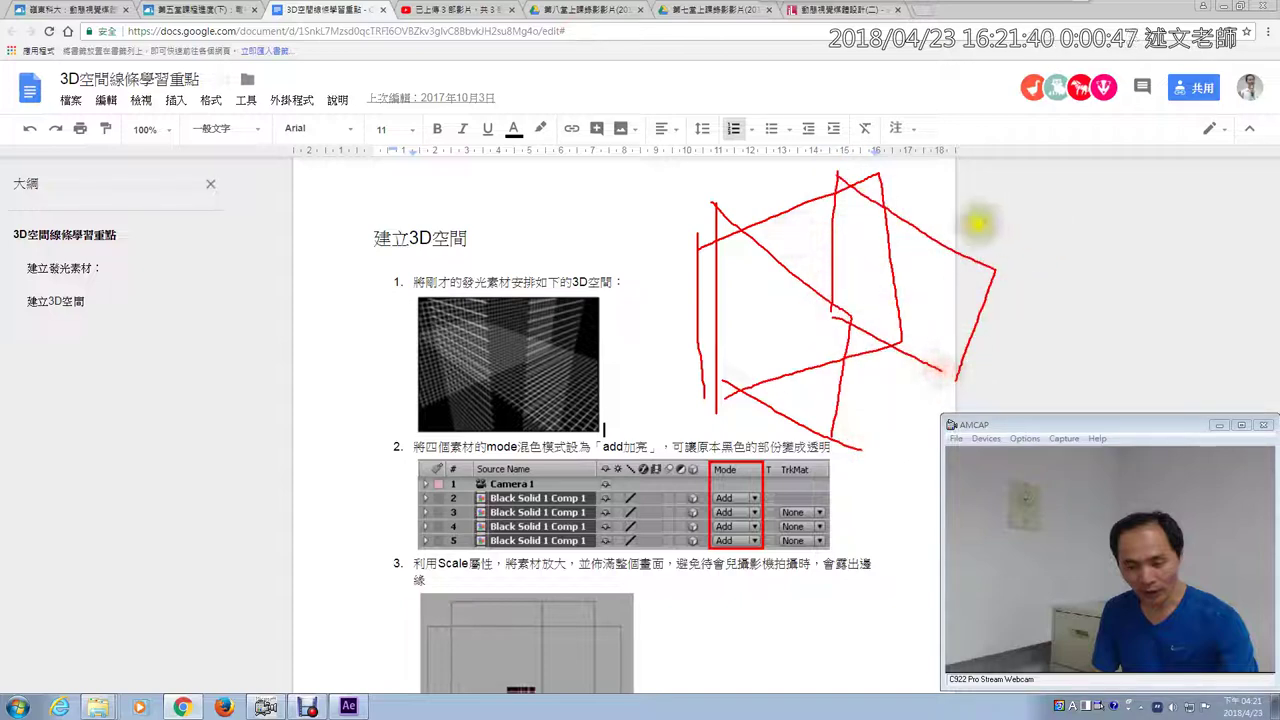
mouse_move(990, 222)
mouse_down()
mouse_move(812, 316)
mouse_move(810, 450)
mouse_move(995, 386)
mouse_move(1000, 237)
mouse_up()
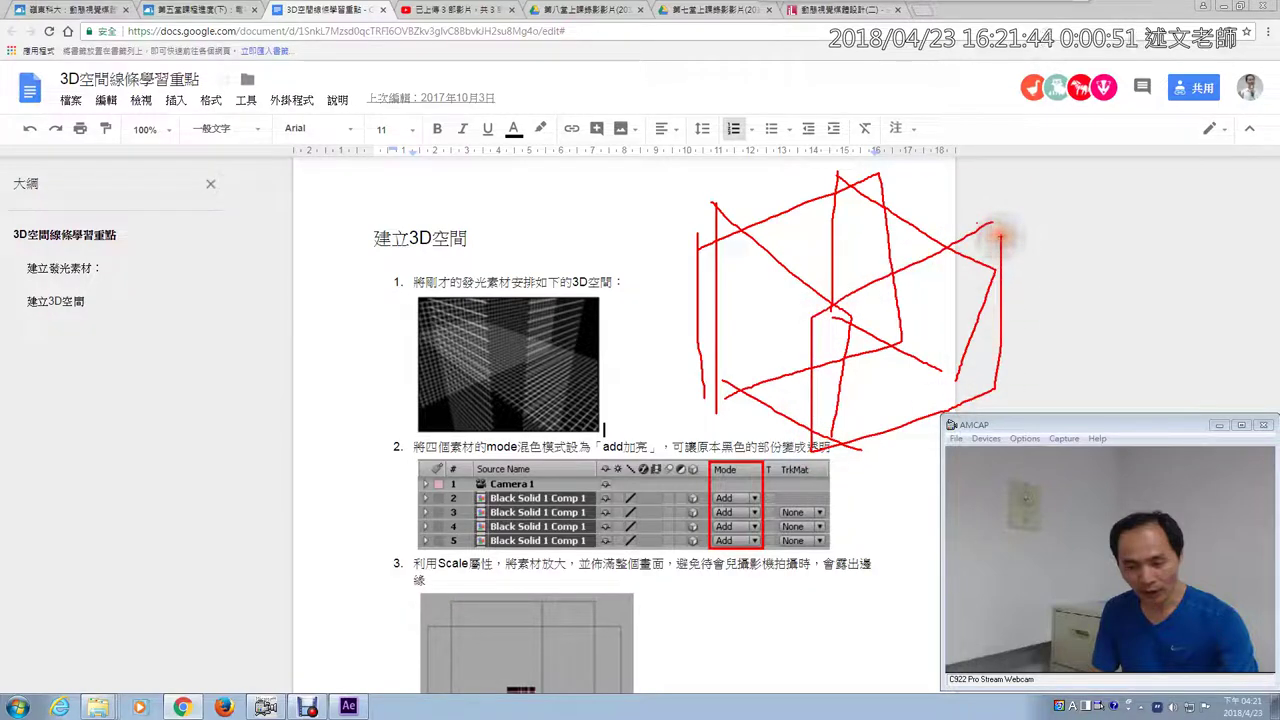
click(760, 196)
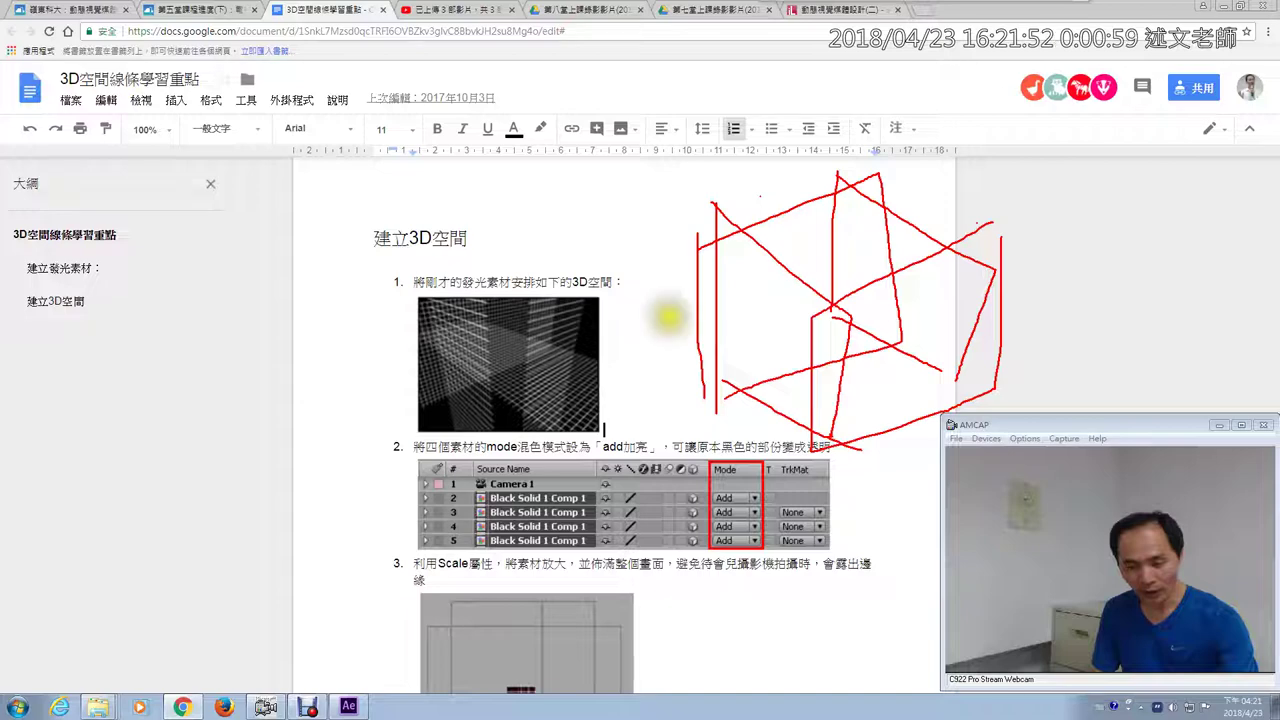
key(Escape)
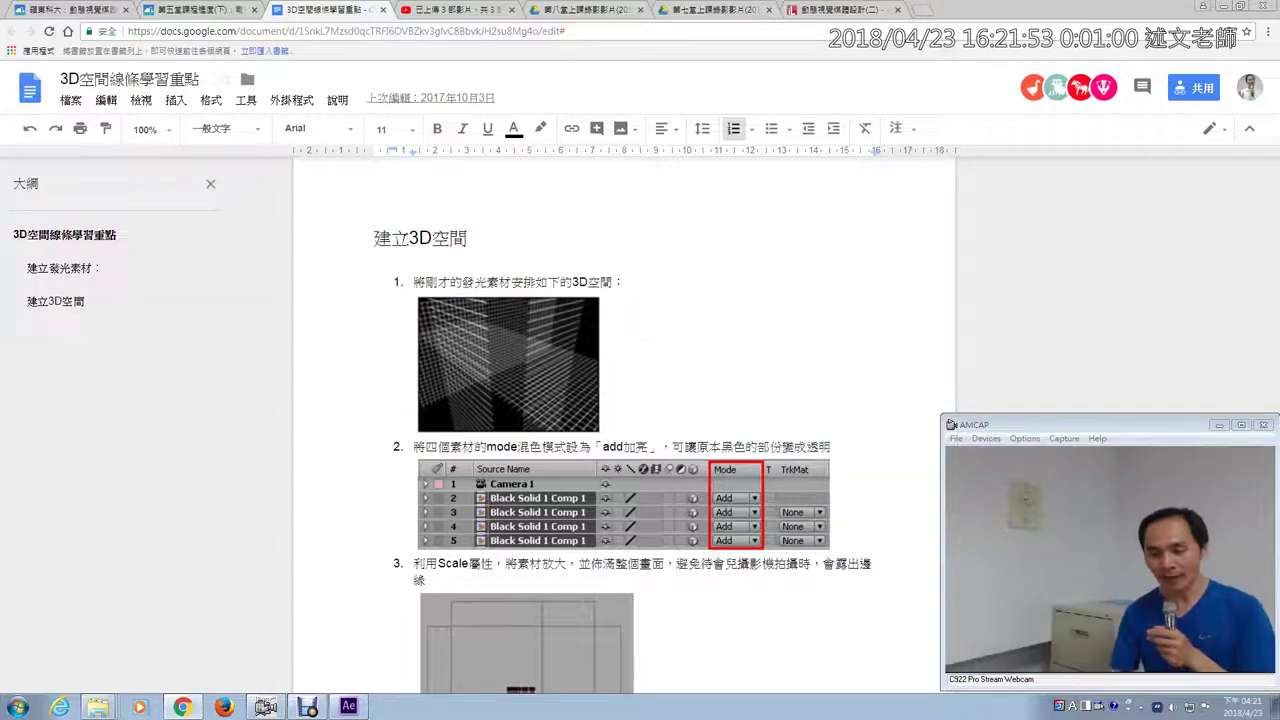
Step: Switch to After Effects and turn the Dark Gray Solid 1 layer of Comp 7 into a 3D layer
click(348, 706)
click(140, 530)
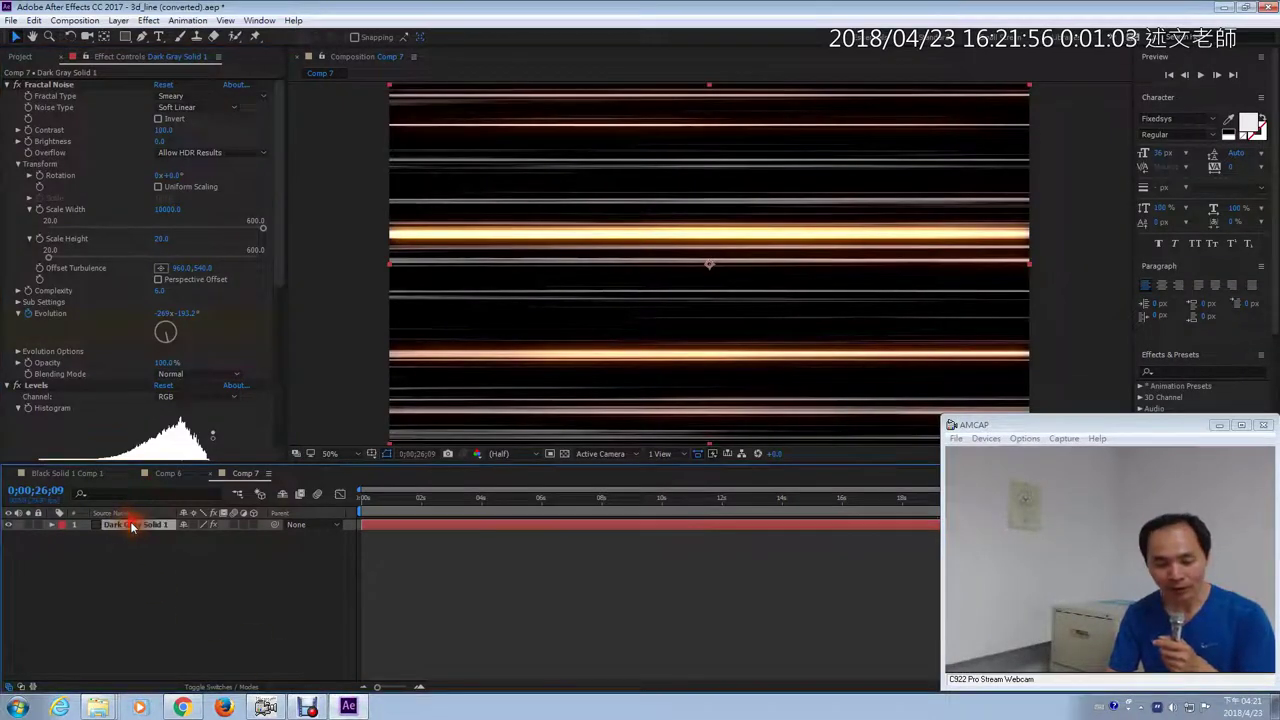
click(252, 529)
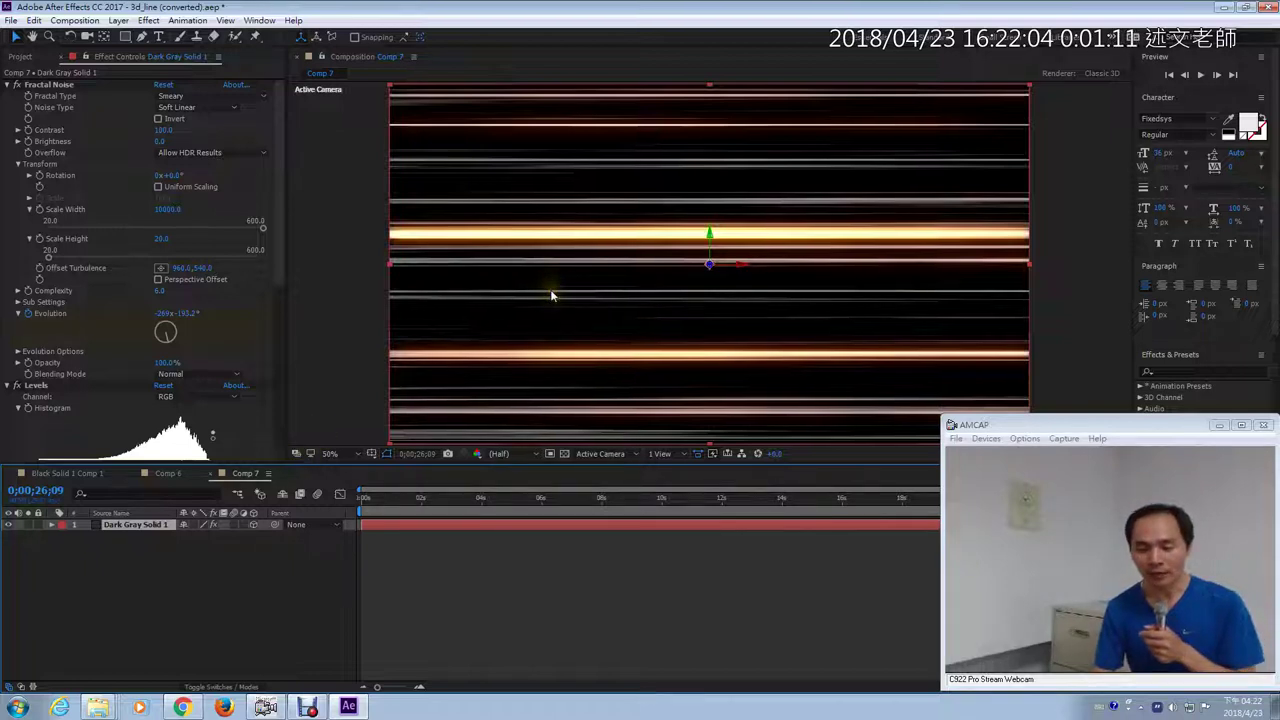
Step: Stretch the Dark Gray Solid 1 layer horizontally to about 372% so it reaches far beyond both sides of the composition frame
key(comma)
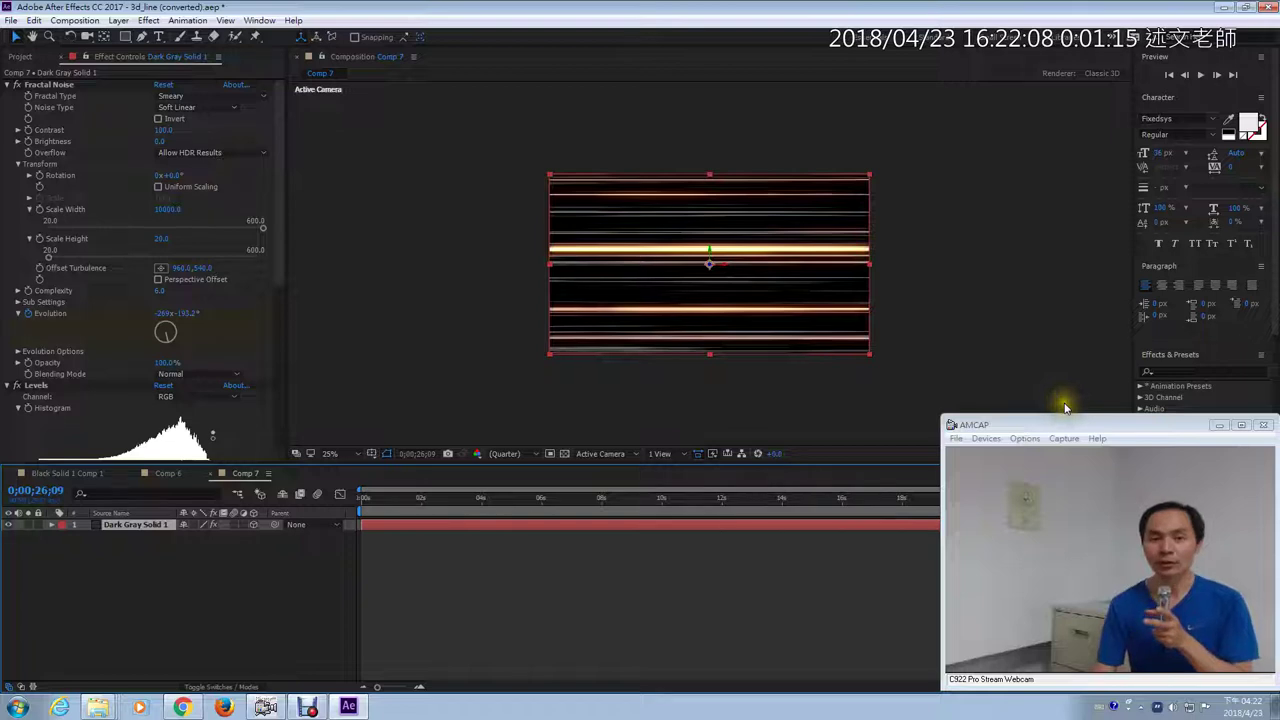
mouse_move(800, 195)
mouse_down()
mouse_move(836, 182)
mouse_move(766, 171)
mouse_move(790, 185)
mouse_up()
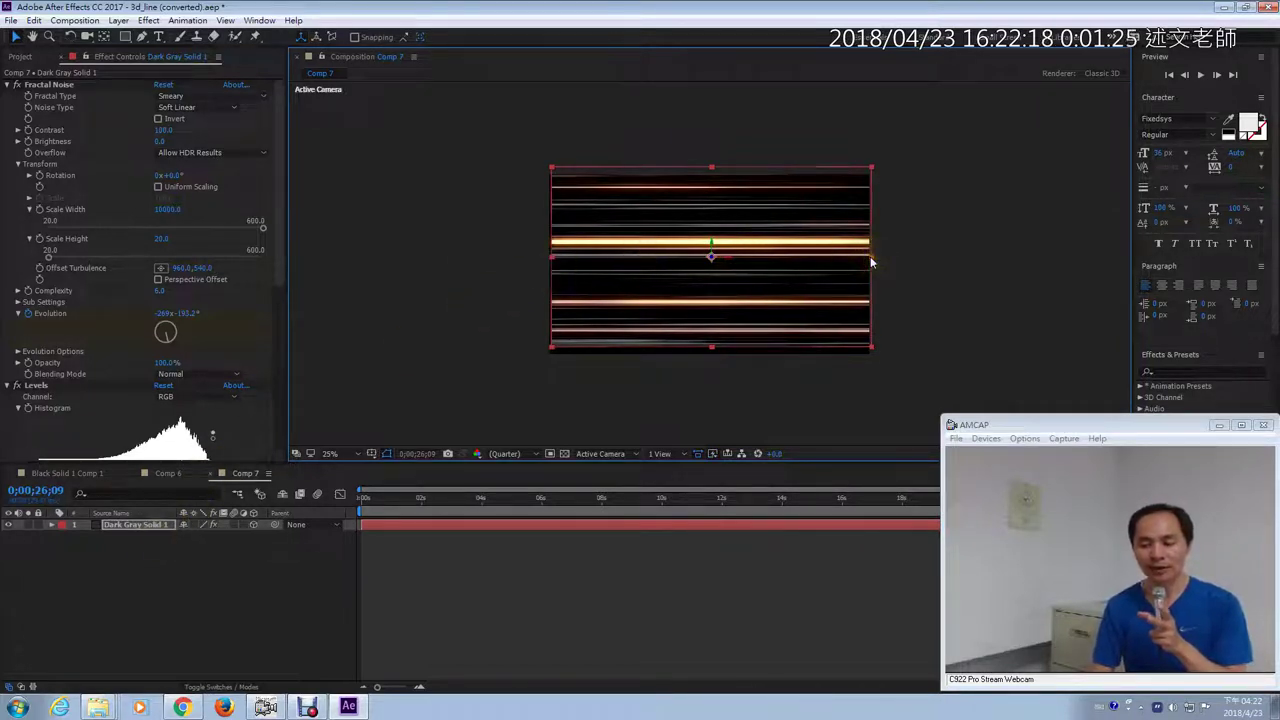
drag(873, 256, 1196, 260)
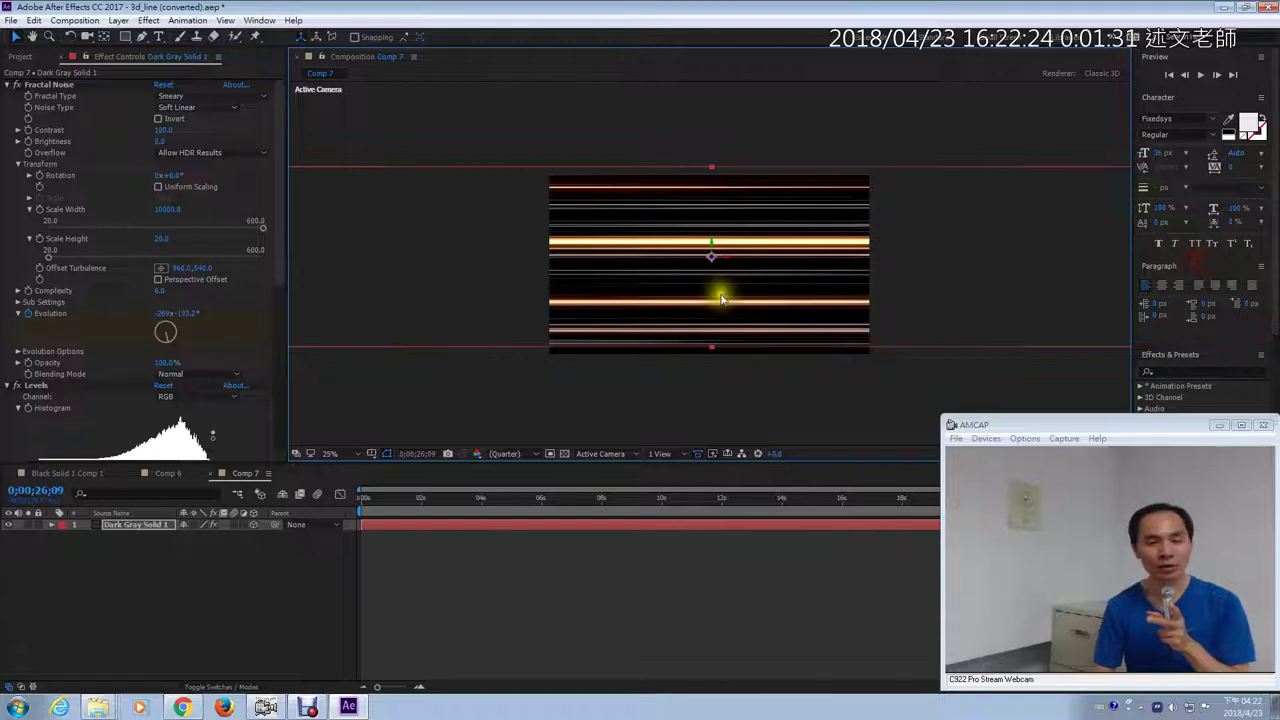
key(comma)
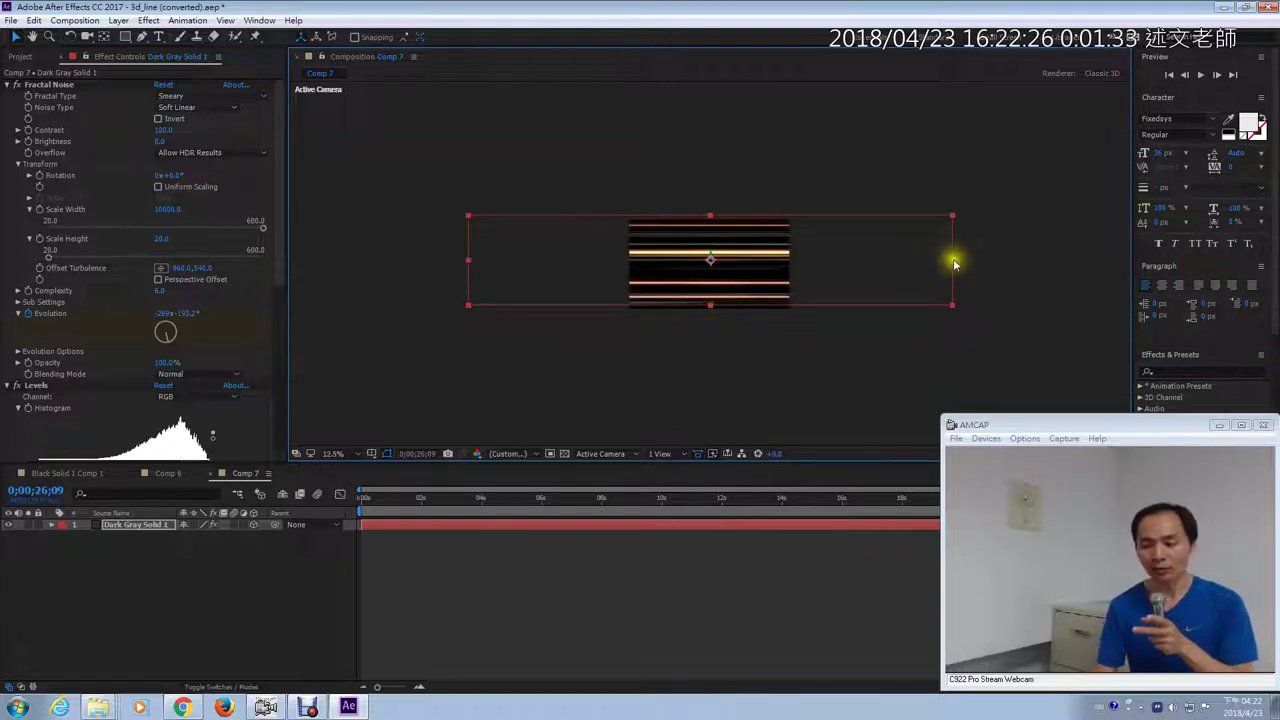
drag(952, 260, 1010, 262)
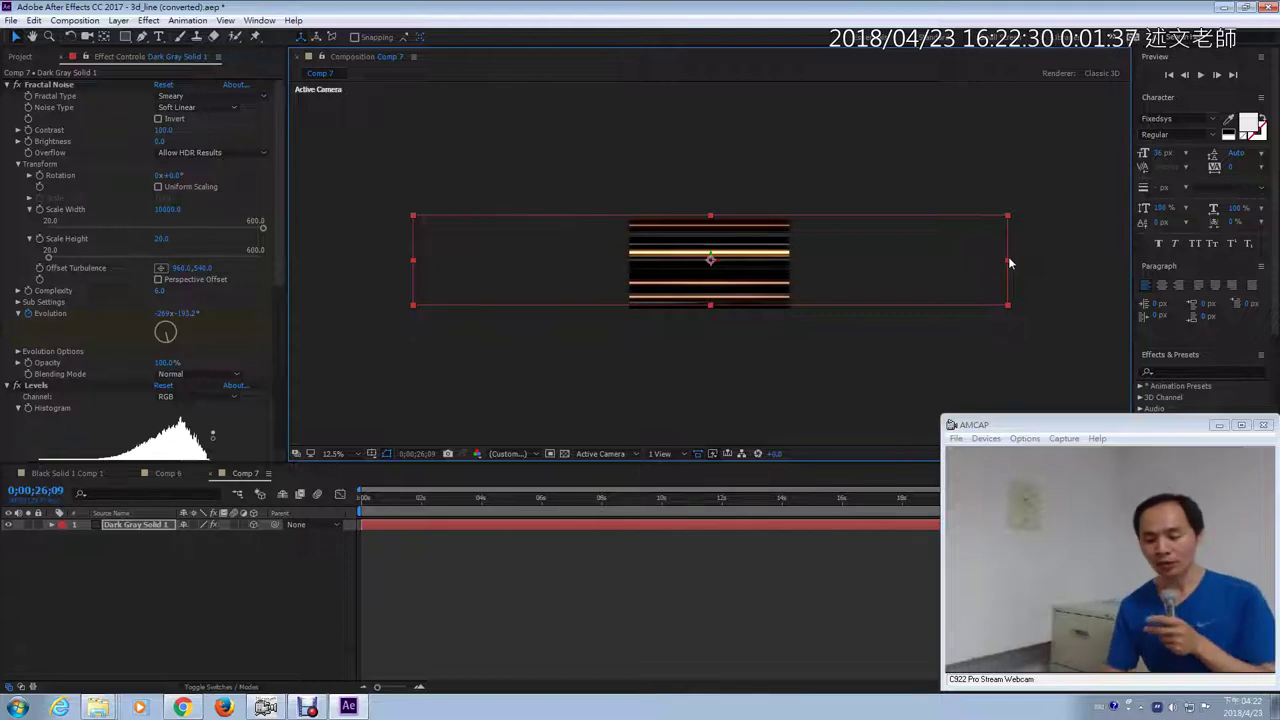
click(732, 278)
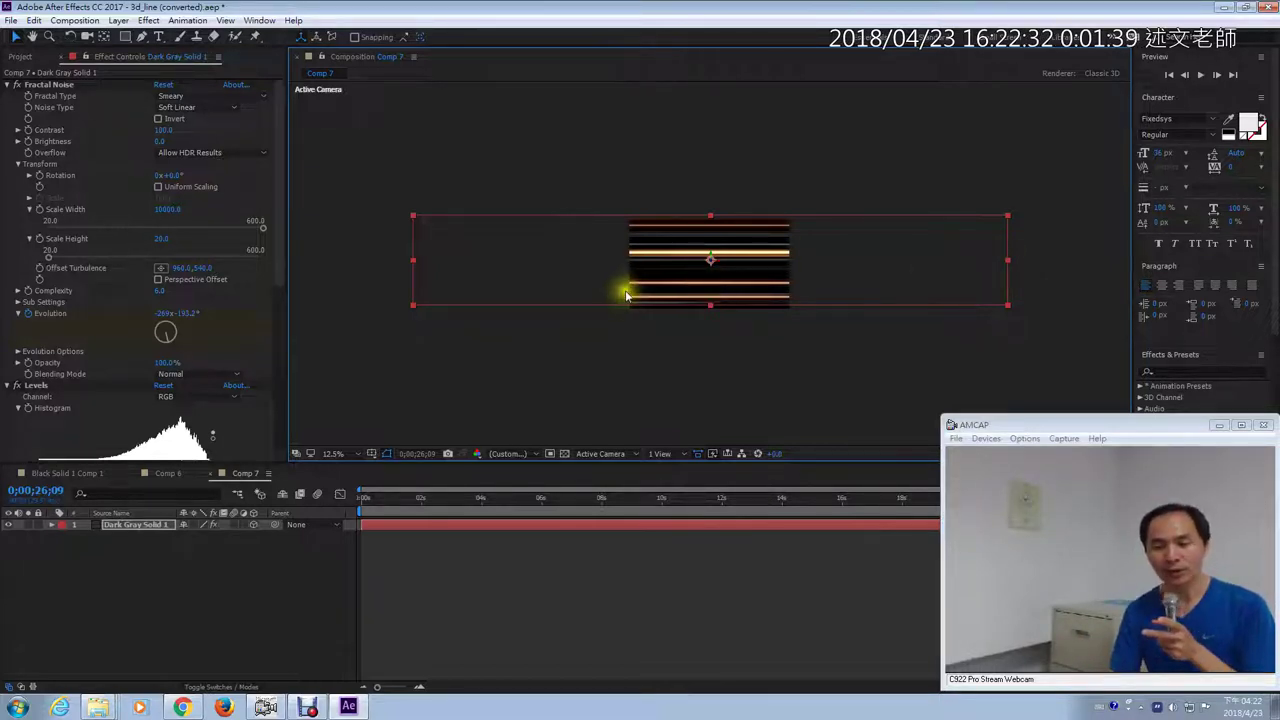
Step: Show the composition in two horizontal views and give the viewer more width by narrowing the effect controls area
click(662, 453)
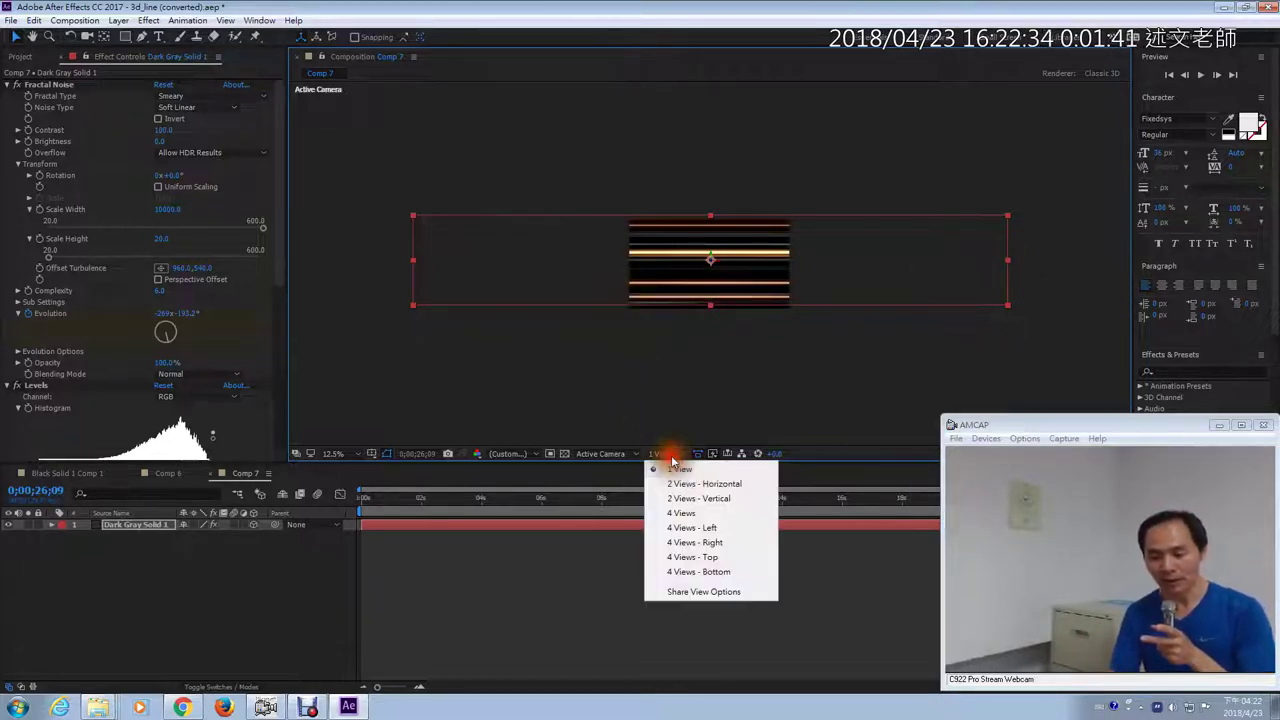
click(690, 484)
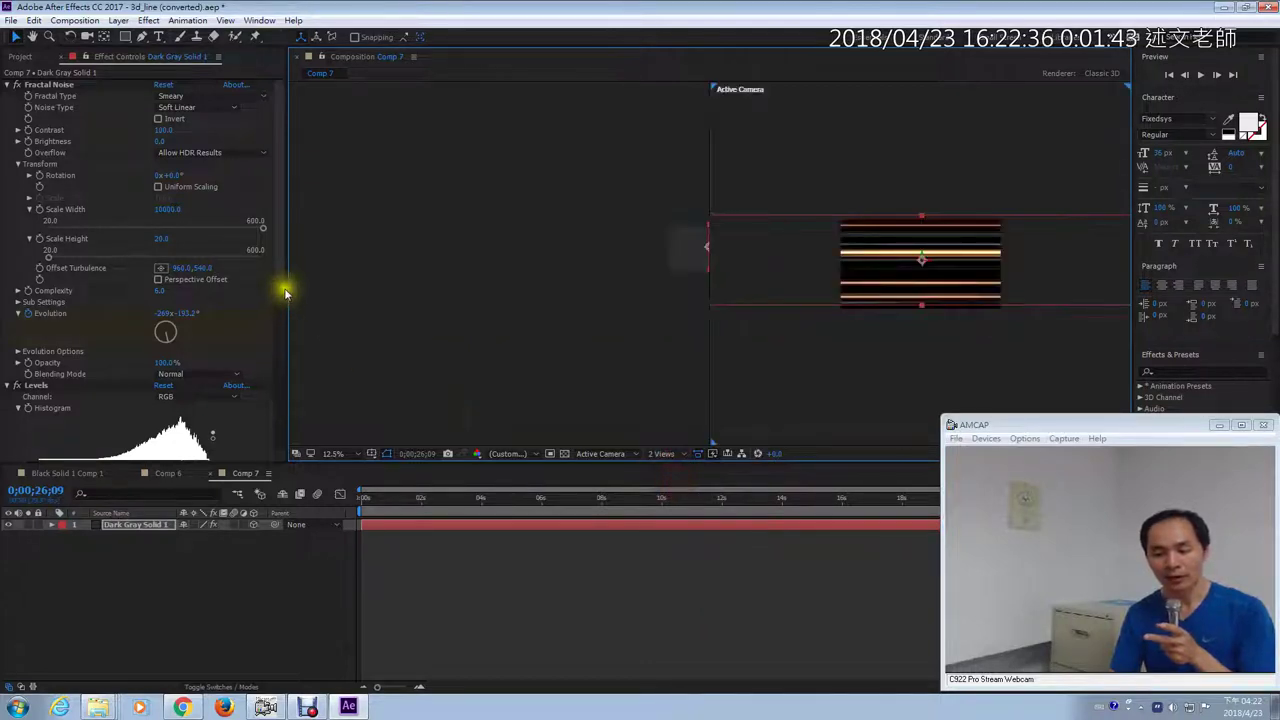
drag(286, 290, 160, 303)
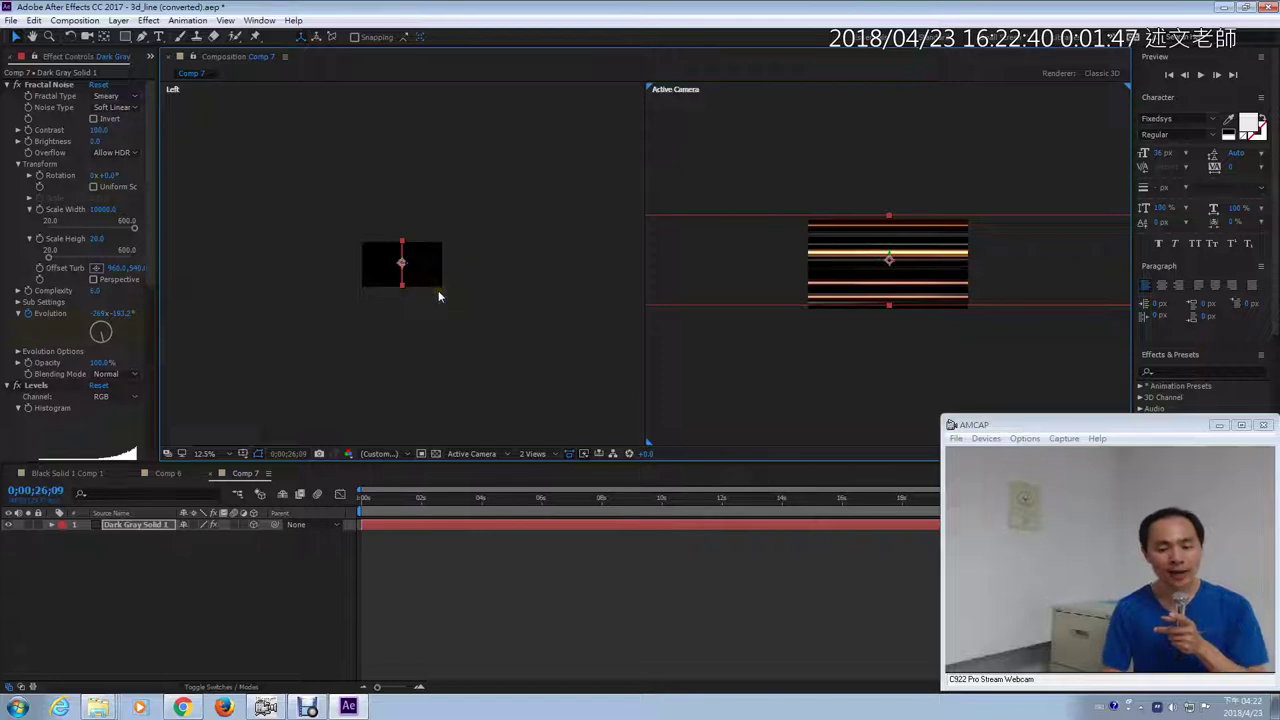
Step: Duplicate the Dark Gray Solid 1 layer and move the copy and the original apart in depth, toward opposite edges of the Left view's frame
click(137, 526)
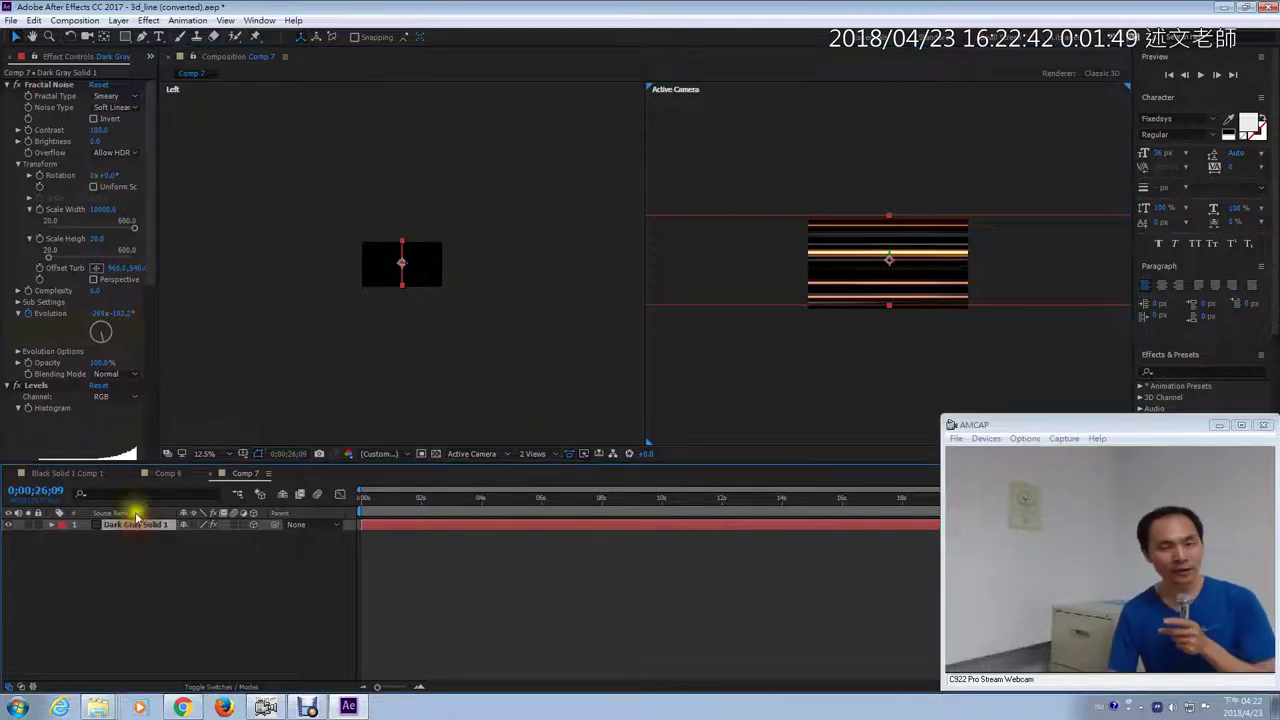
click(34, 21)
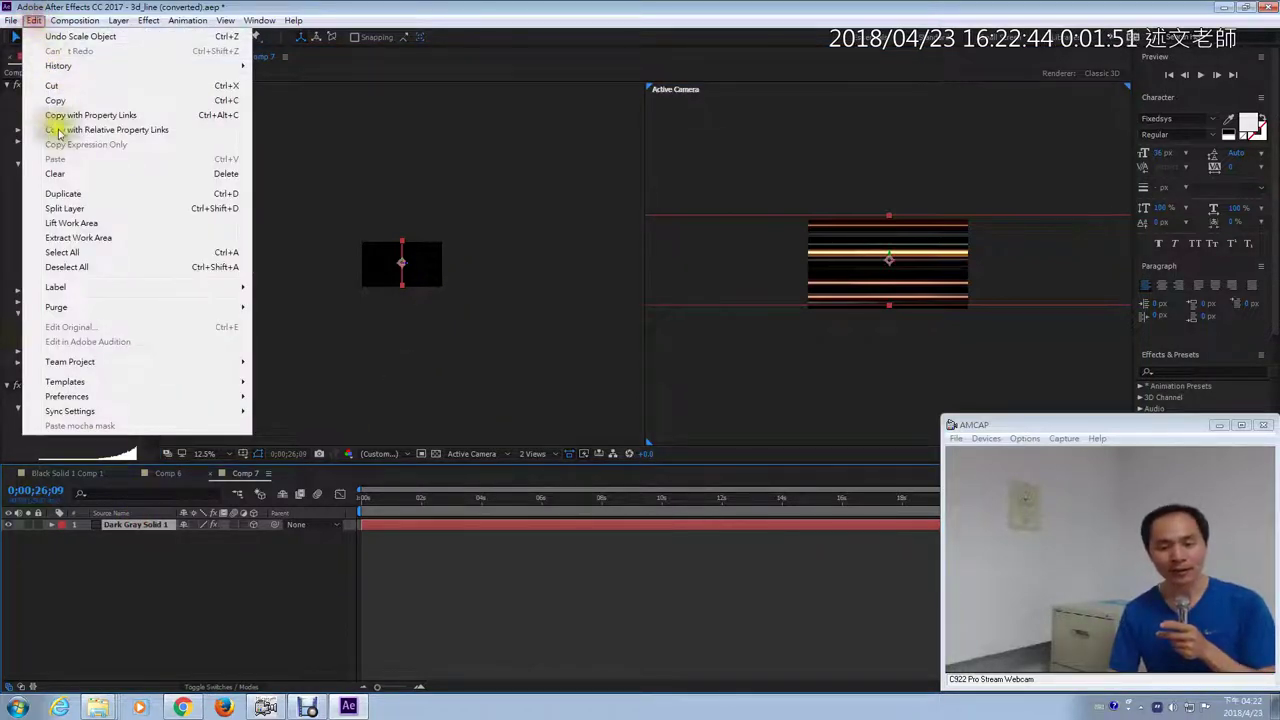
click(77, 193)
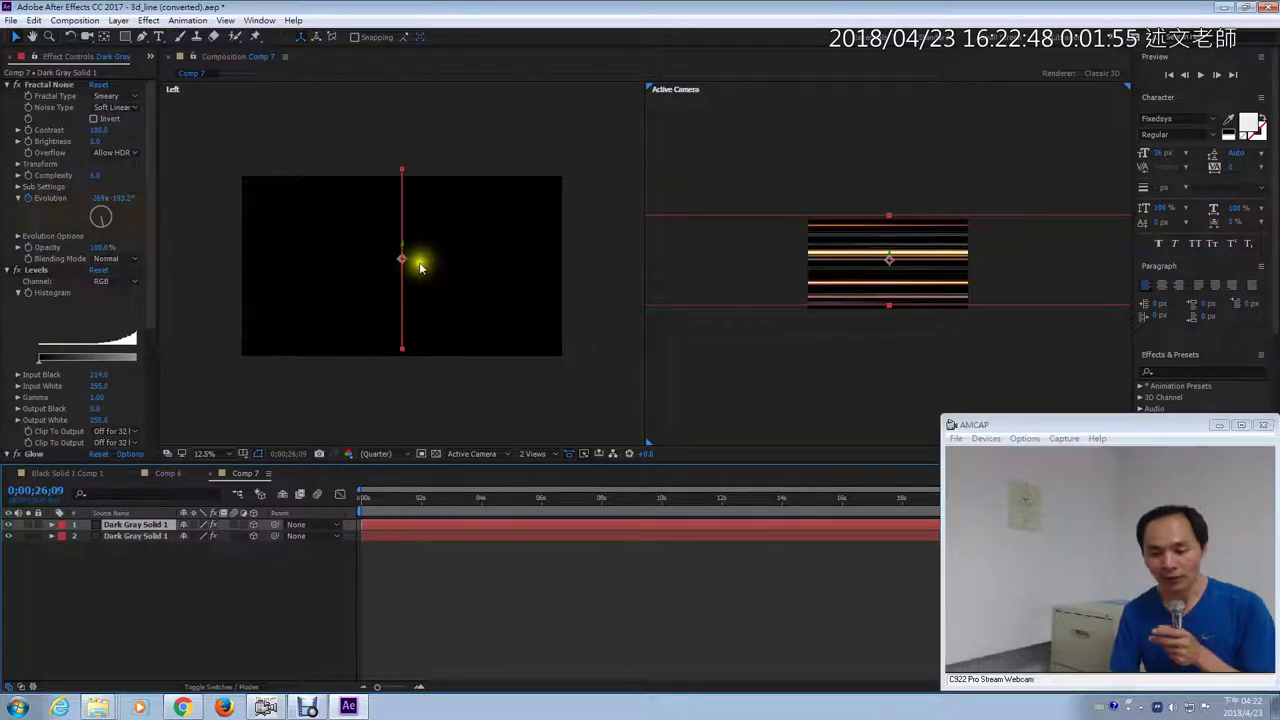
drag(401, 258, 263, 258)
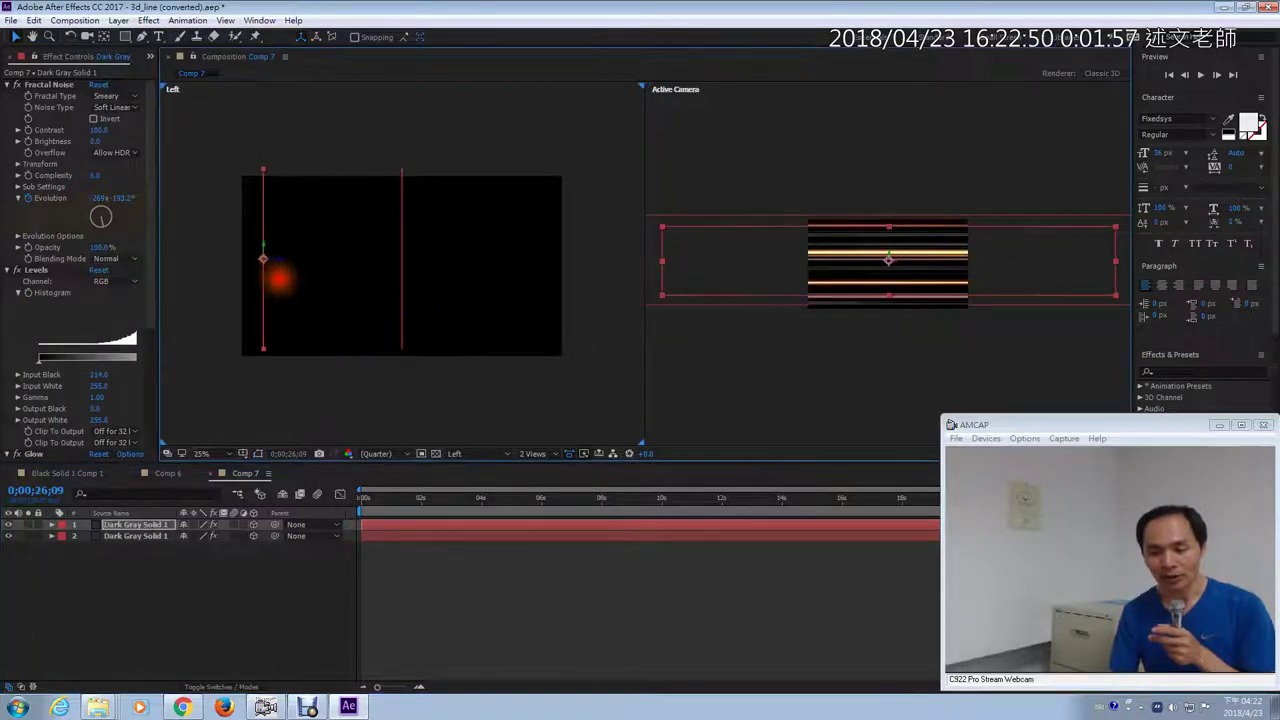
click(402, 262)
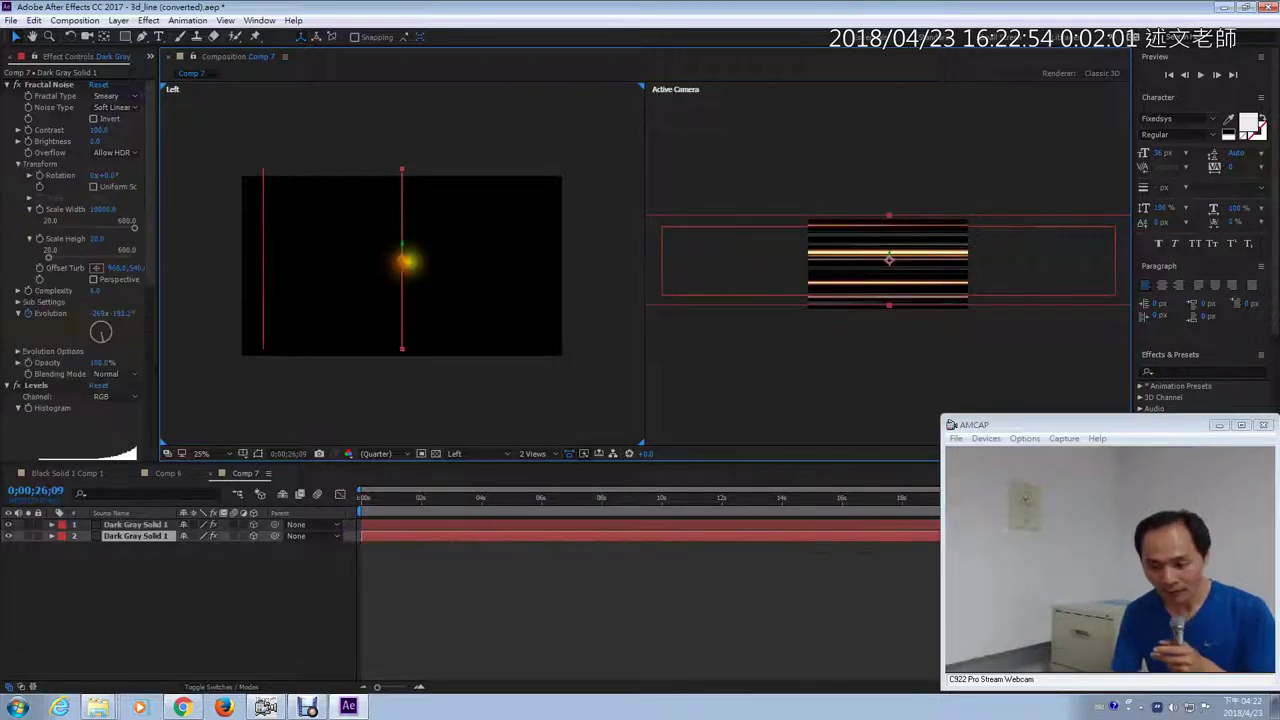
drag(402, 258, 528, 258)
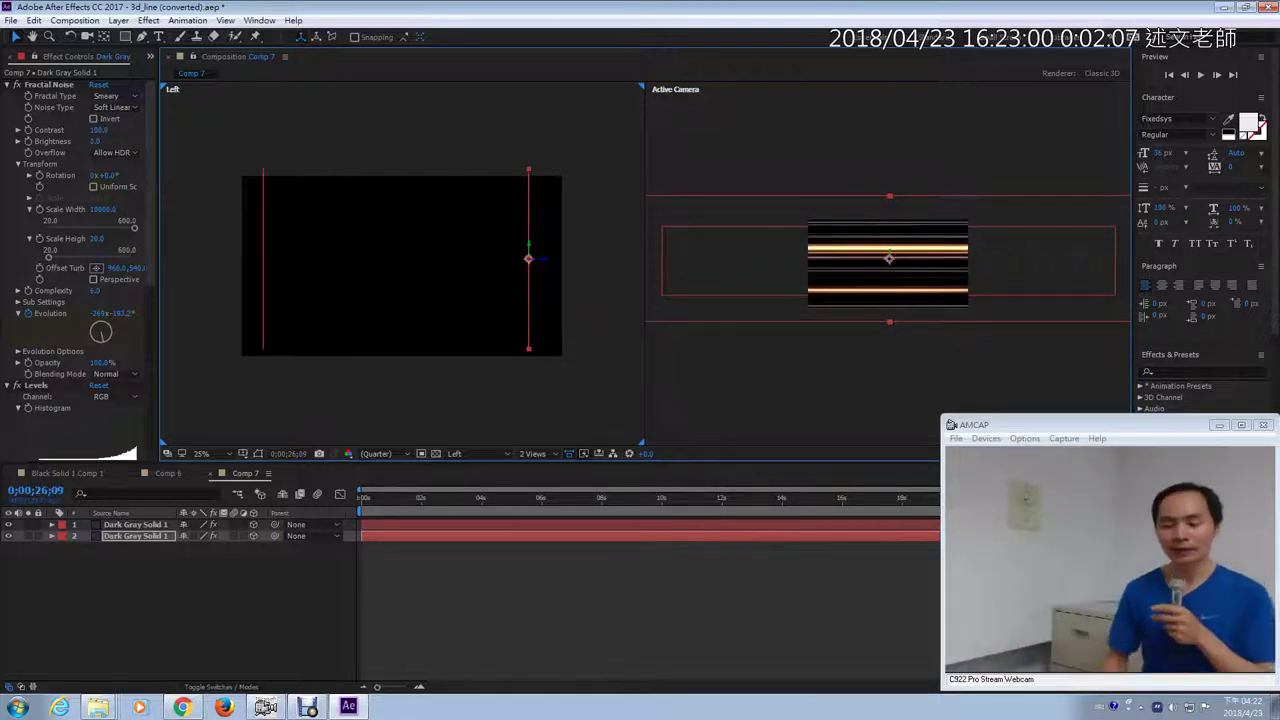
Step: Duplicate the second Dark Gray Solid 1 layer and place the copy first in the layer stack
click(149, 535)
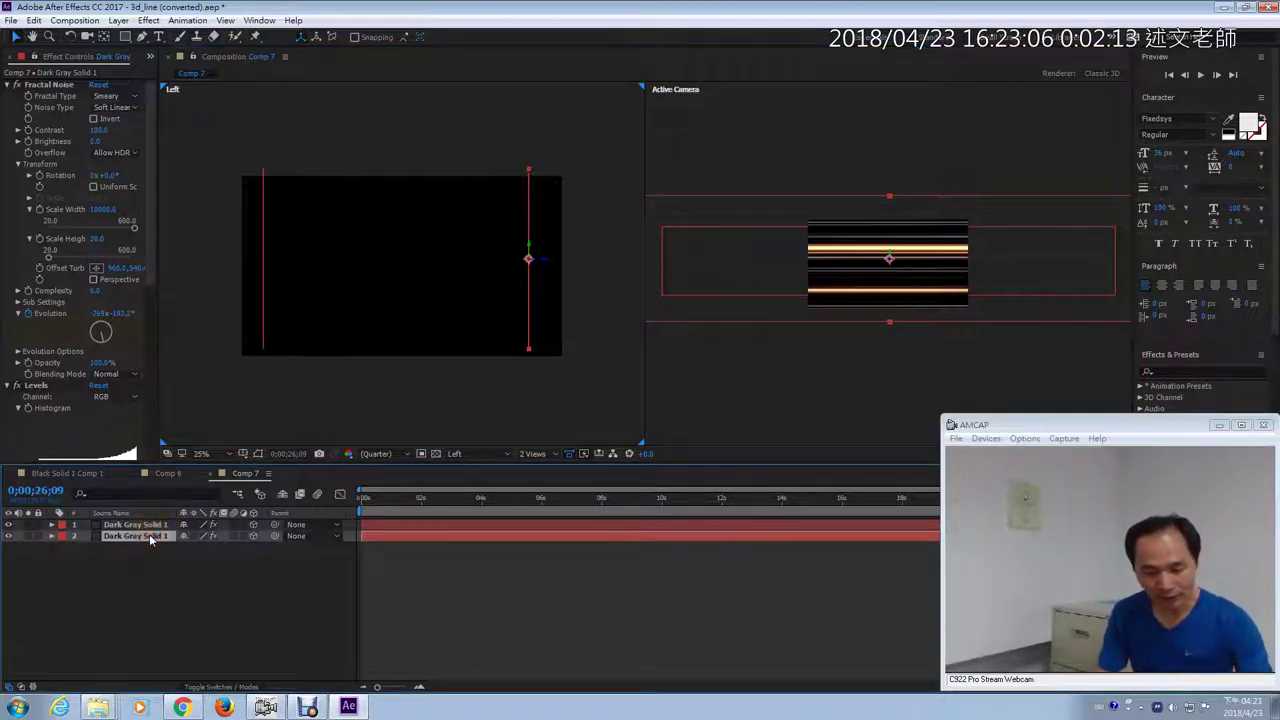
key(ctrl+d)
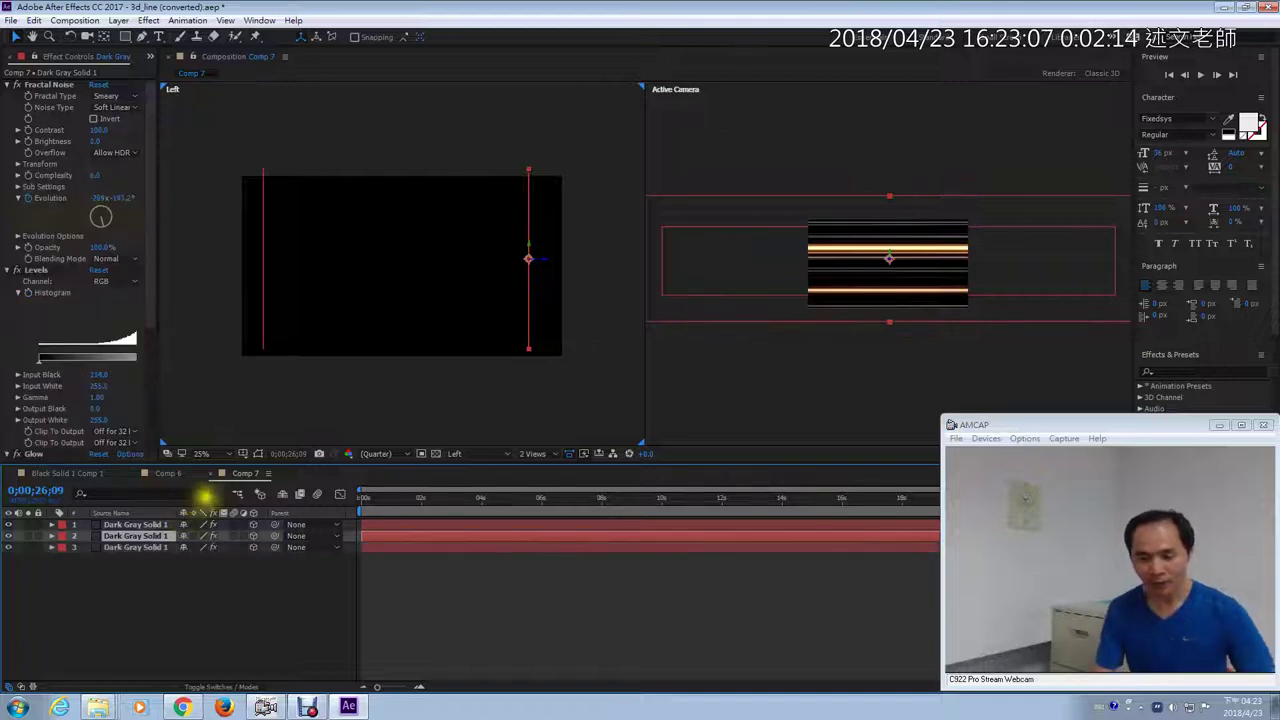
click(159, 537)
click(158, 524)
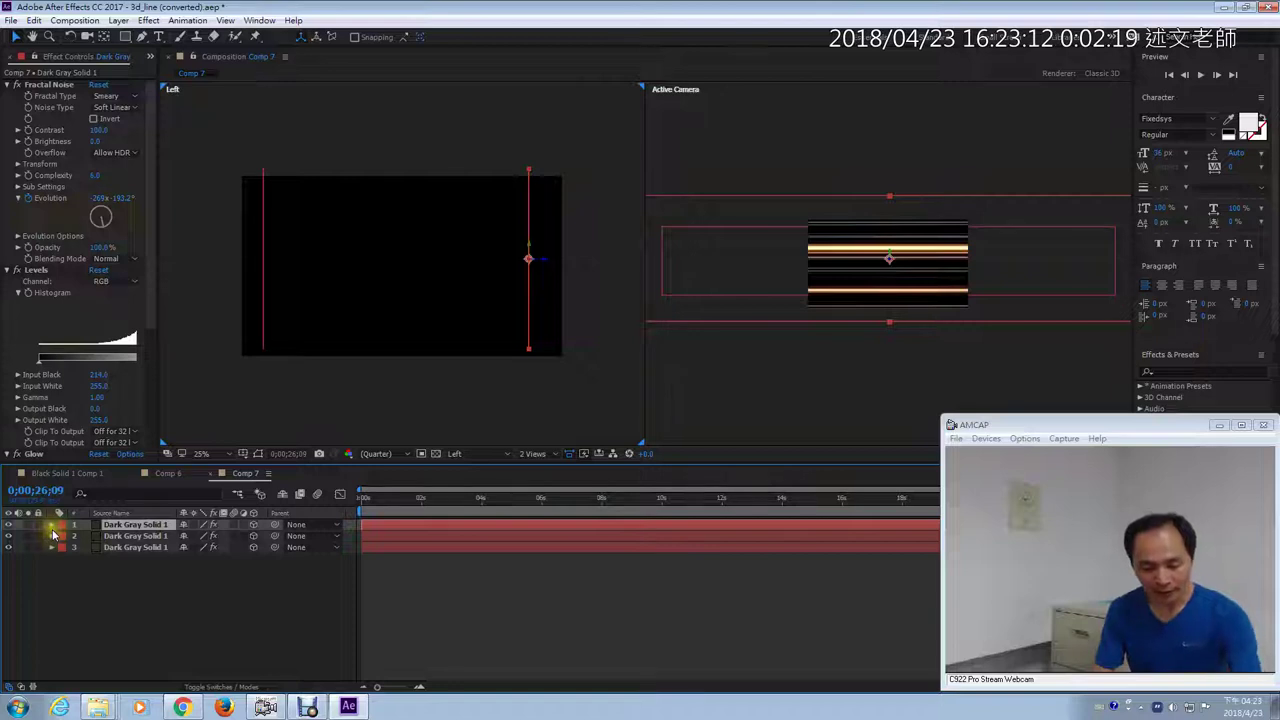
Step: Set the X orientation of the first Dark Gray Solid 1 layer to 90° so it lies flat
key(r)
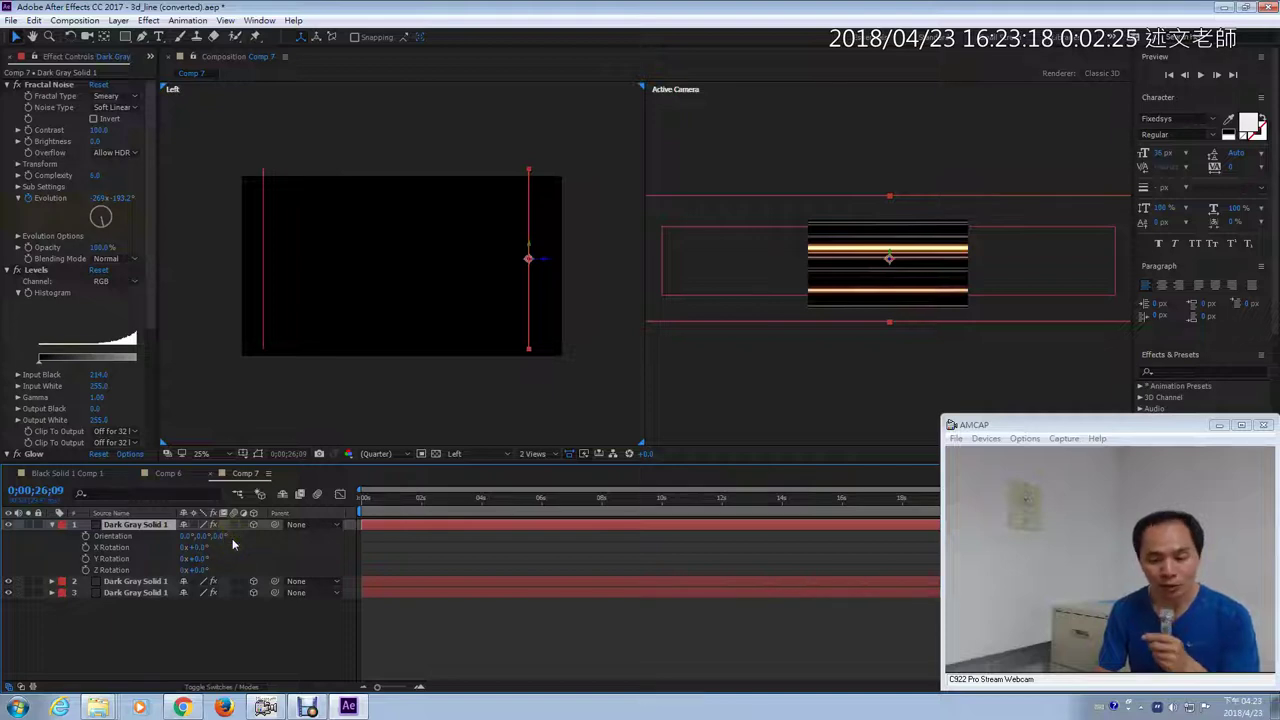
drag(186, 537, 215, 541)
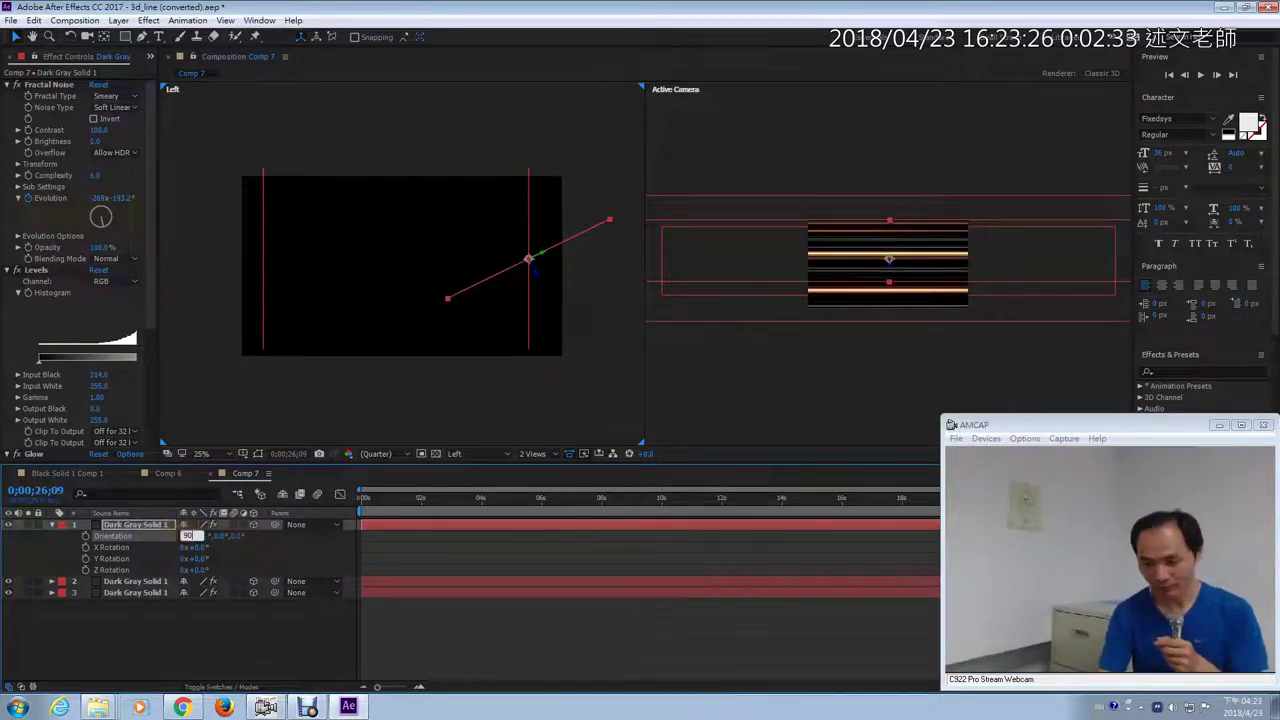
key(Return)
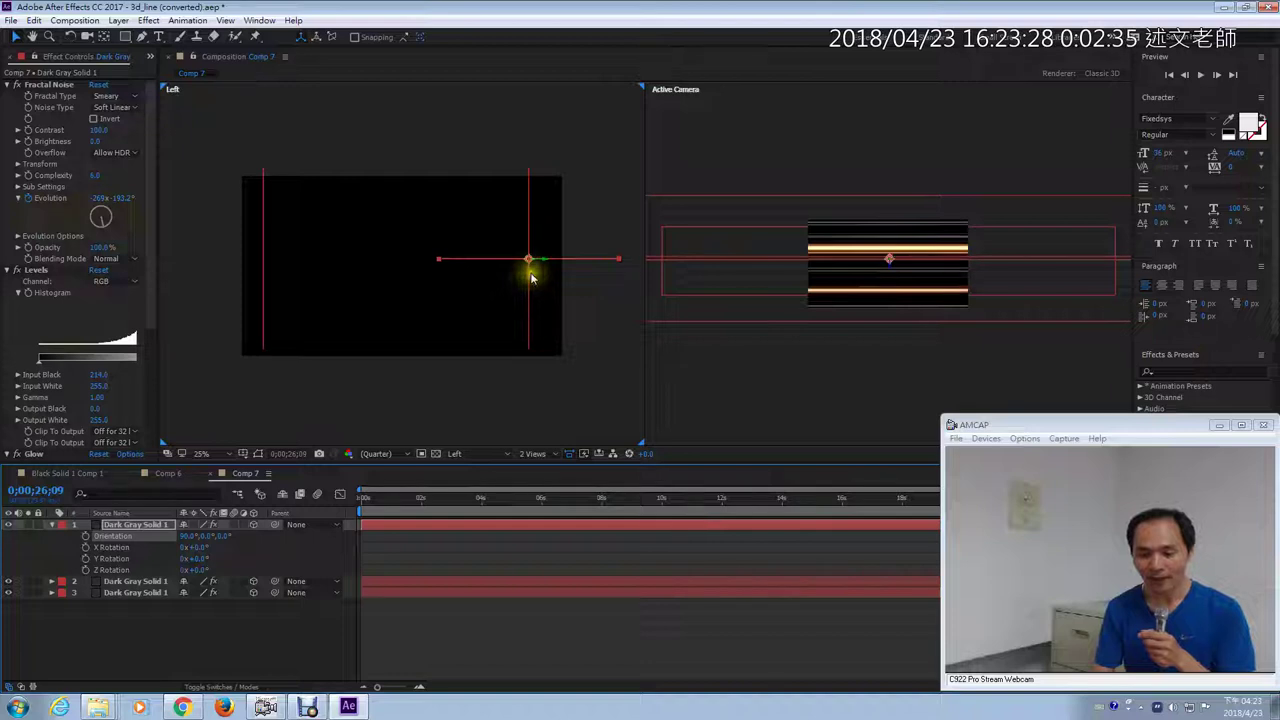
Step: Position the flat layer as a floor between the two vertical planes and scale it to 735.9, 198, 198%
drag(541, 268, 364, 351)
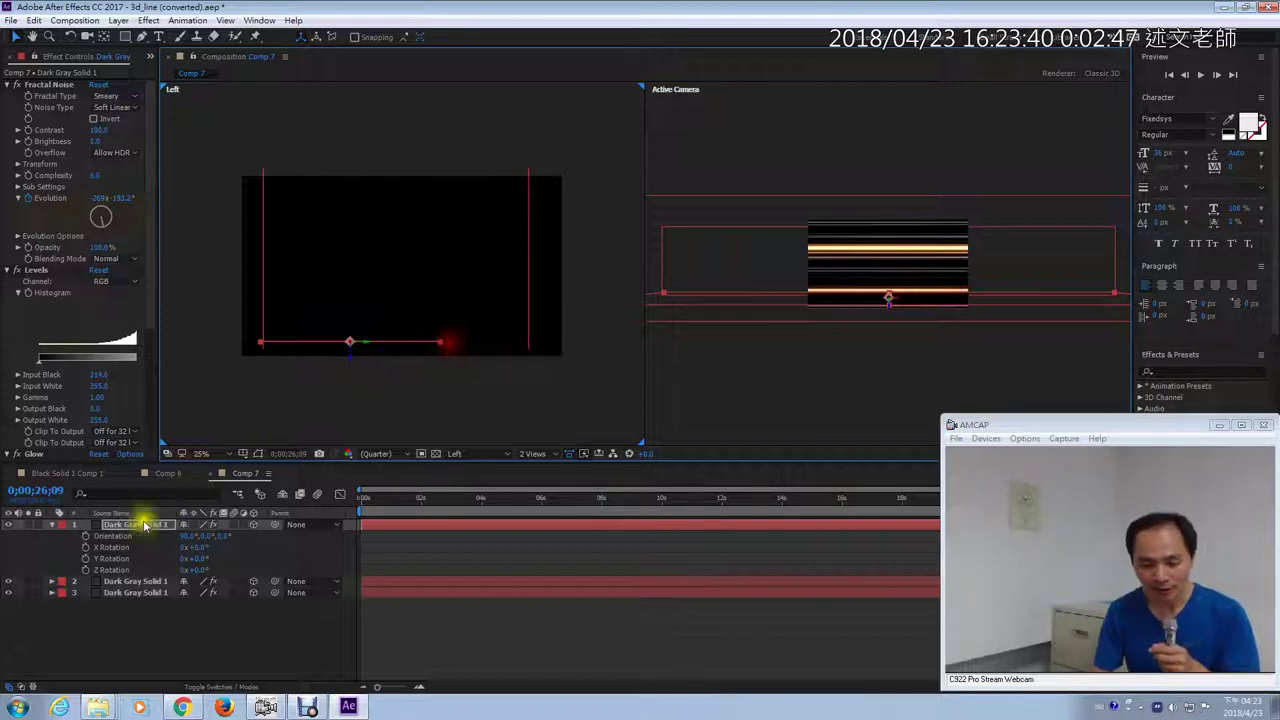
key(shift+s)
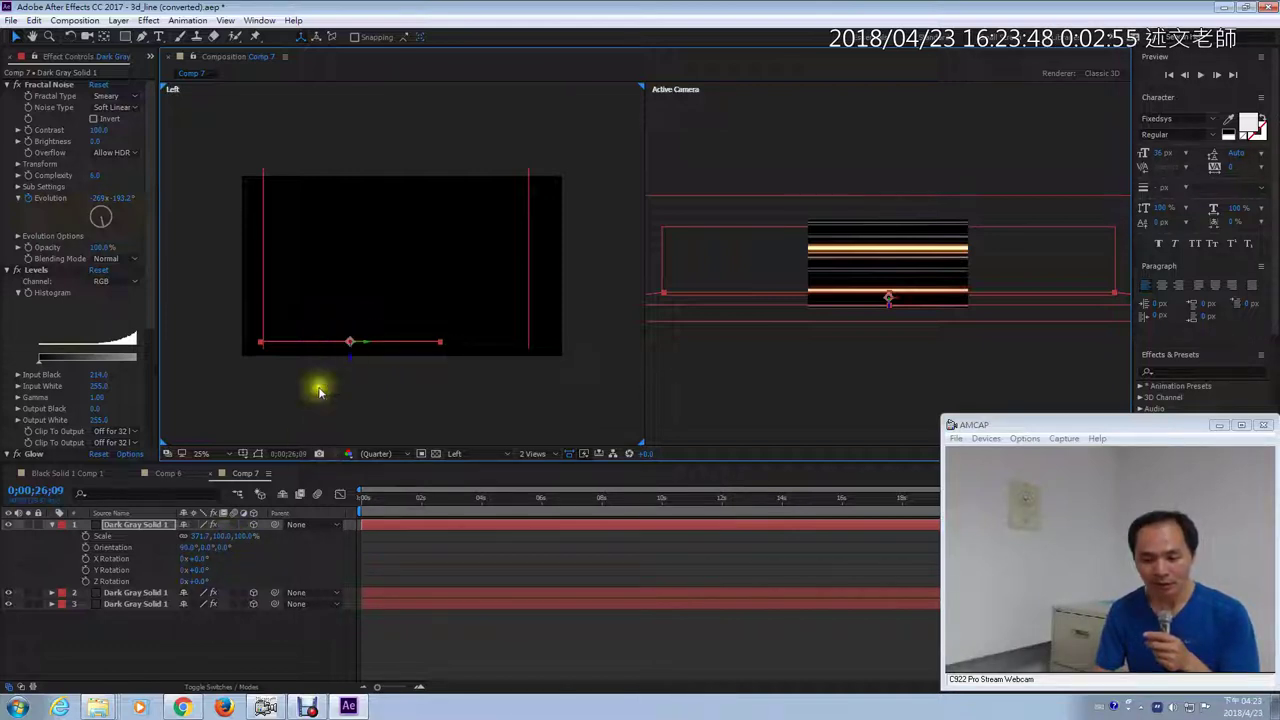
drag(205, 532, 313, 540)
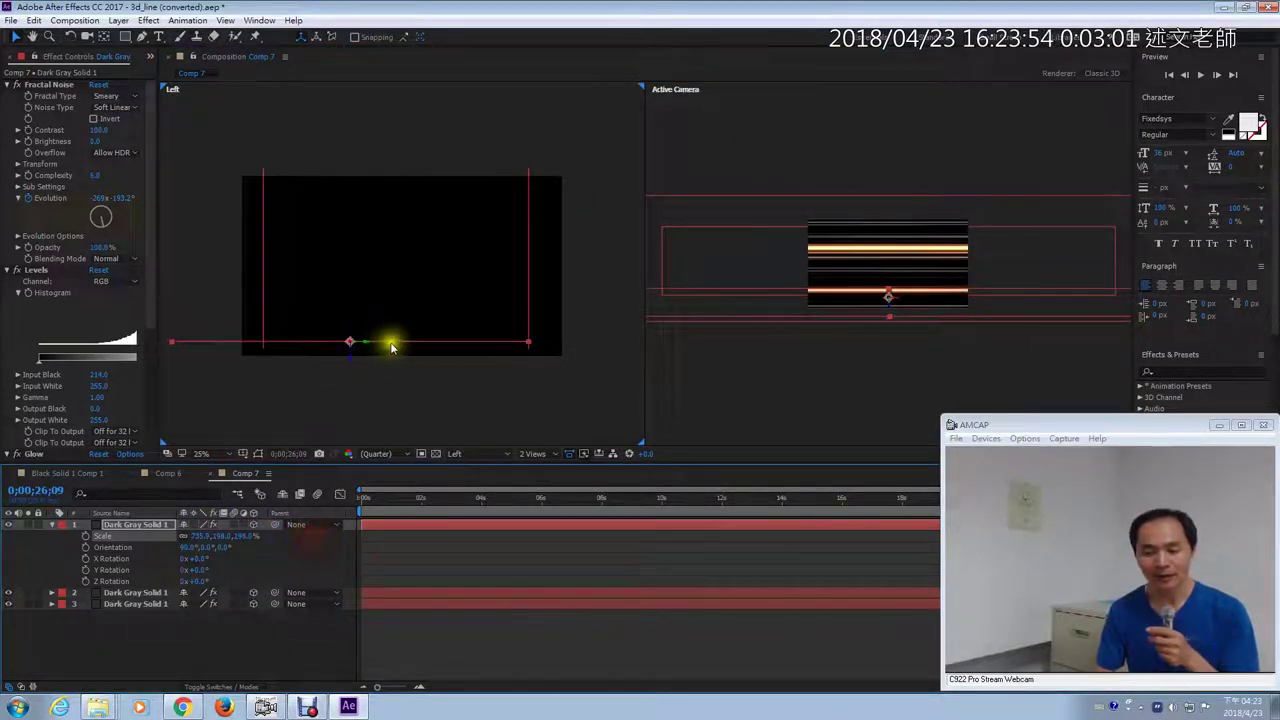
drag(394, 340, 432, 338)
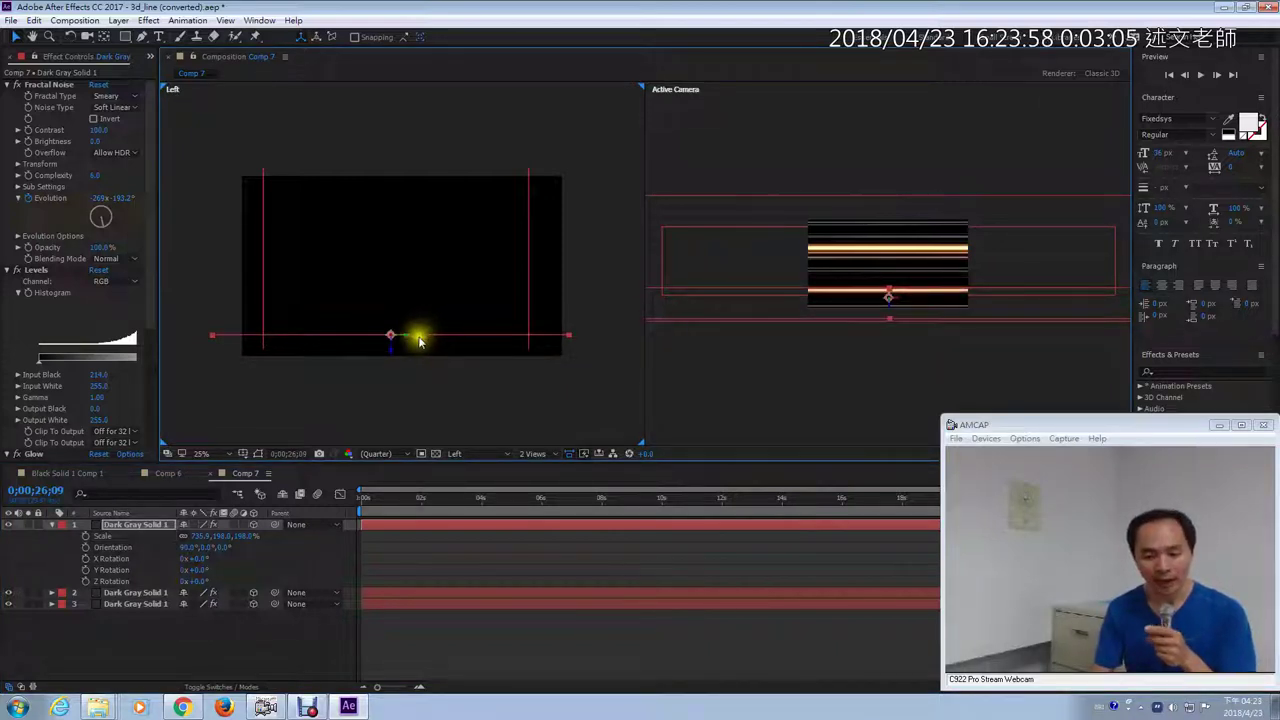
Step: Duplicate the flat Dark Gray Solid 1 floor layer and raise the copy to form a ceiling above the vertical planes
click(172, 530)
key(ctrl+d)
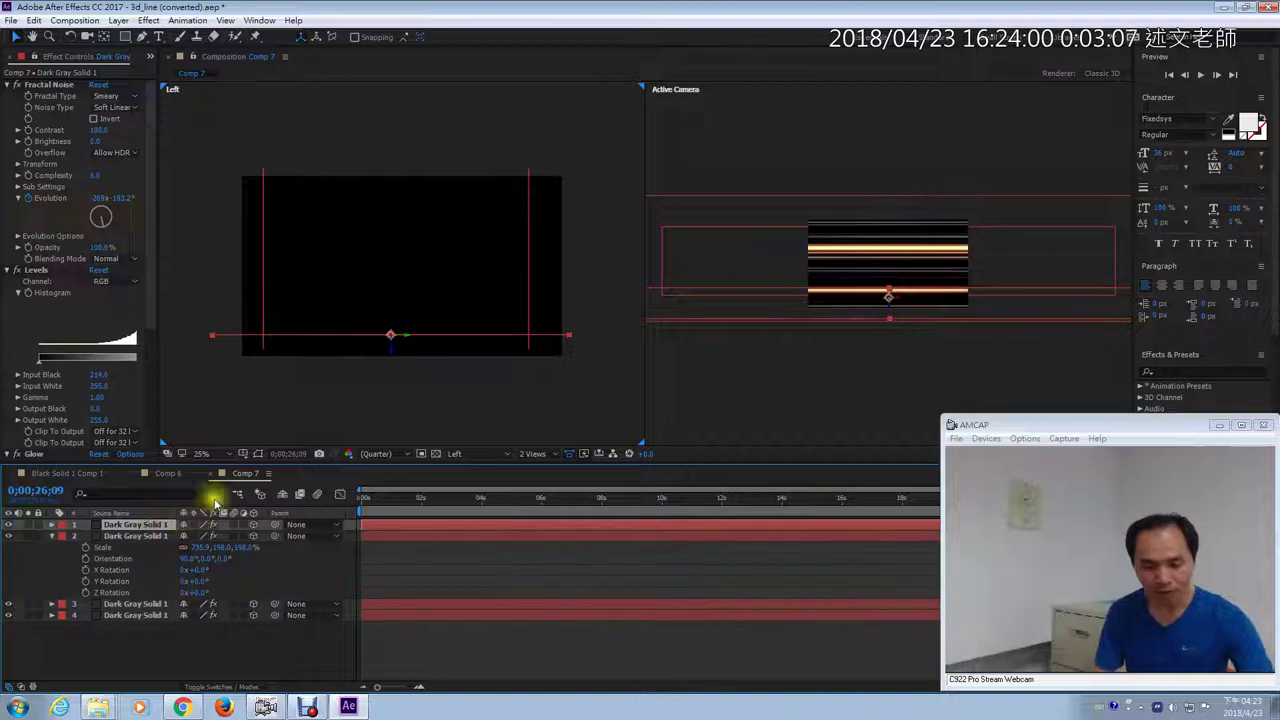
drag(391, 338, 390, 184)
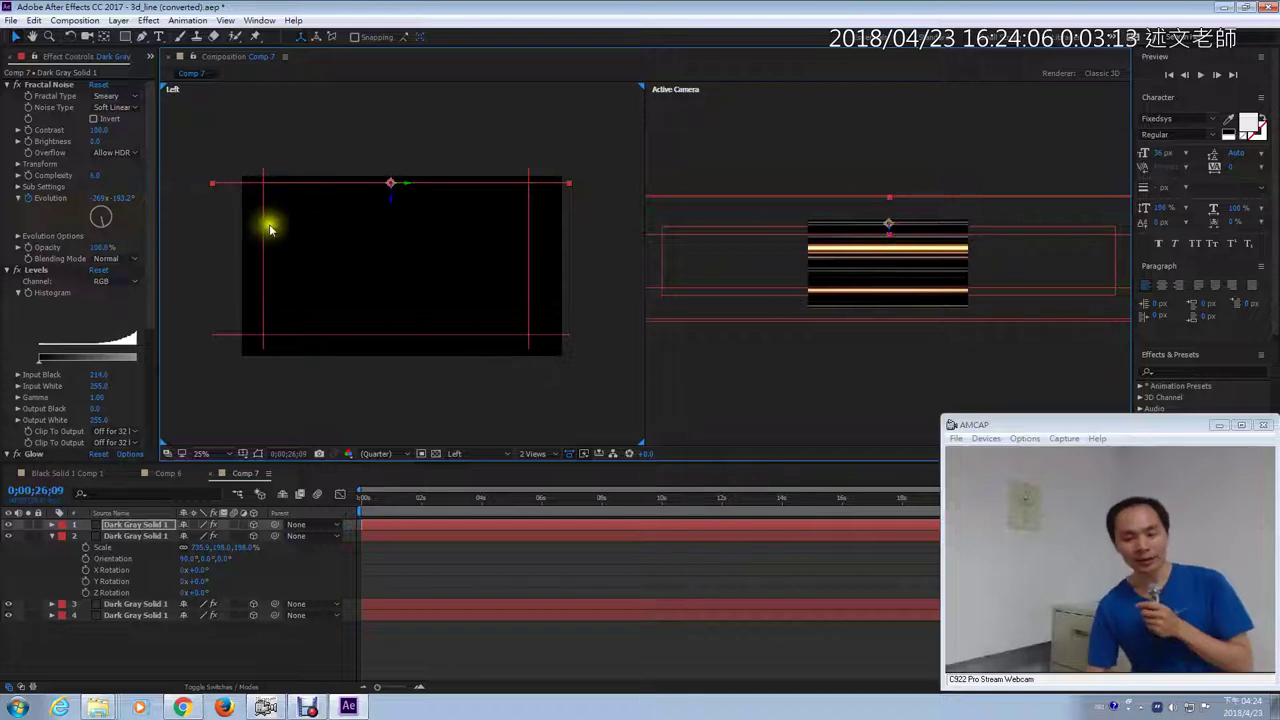
Step: Move the two vertical planes, the floor and the ceiling inward in the Left view to enclose a smaller space
drag(265, 229, 301, 222)
drag(528, 238, 471, 243)
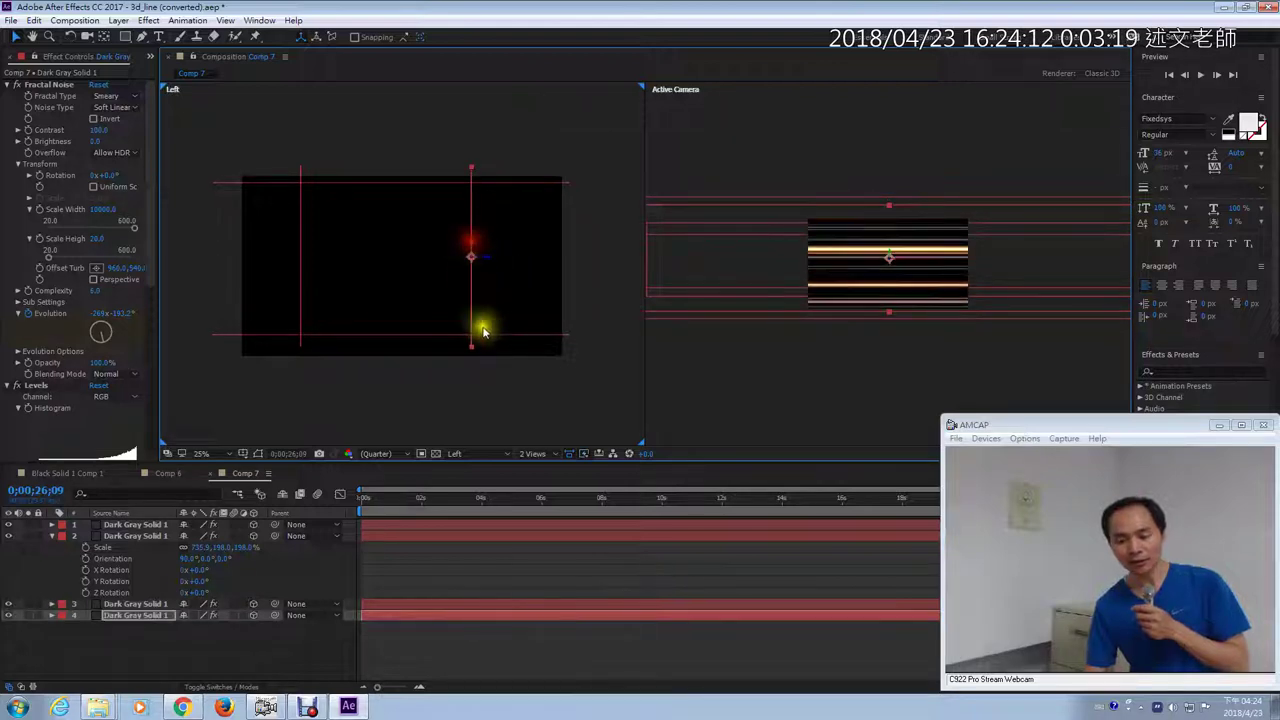
drag(500, 338, 496, 315)
drag(500, 186, 502, 209)
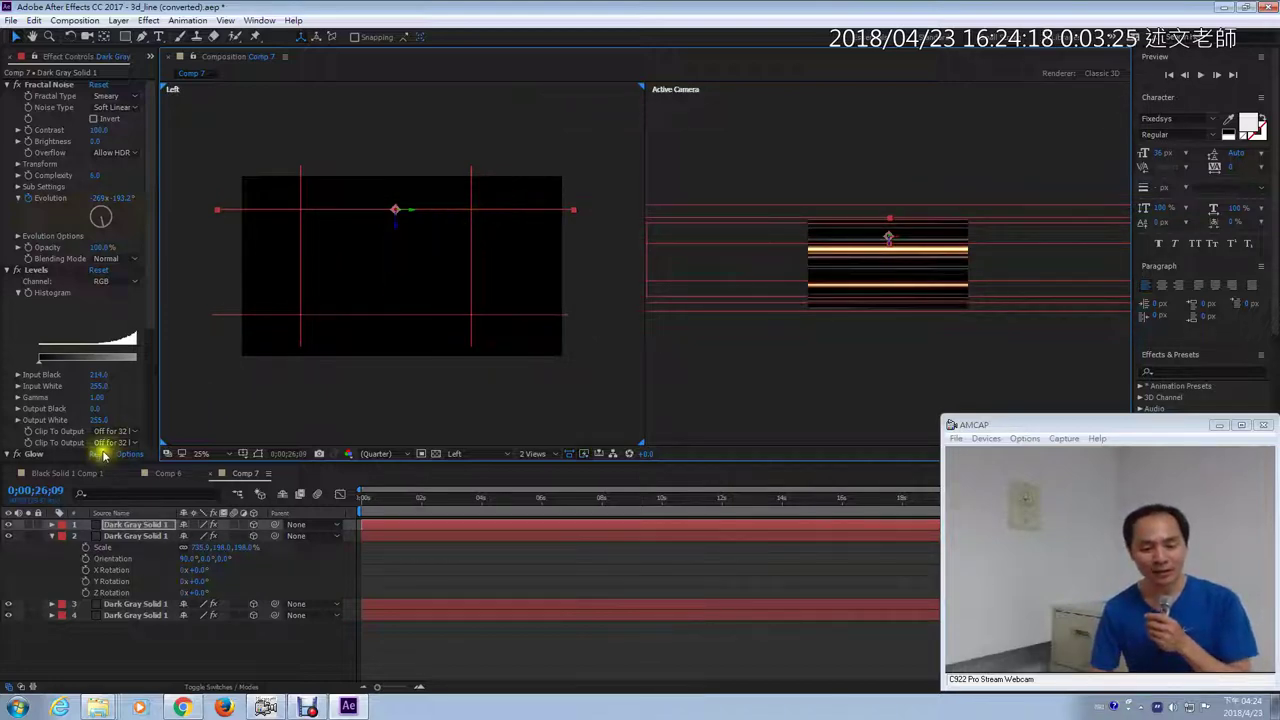
Step: Examine the camera's placement and path relative to the planes in Comp 6, and return to Comp 7
click(165, 474)
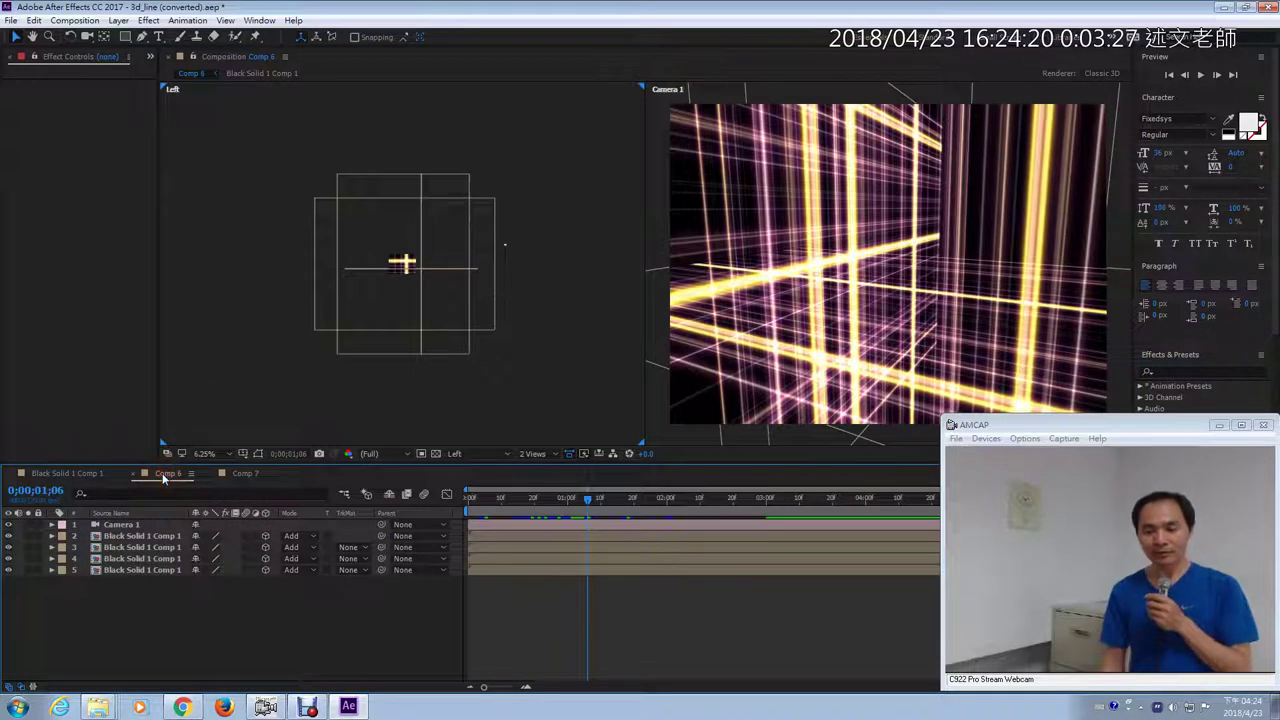
click(121, 526)
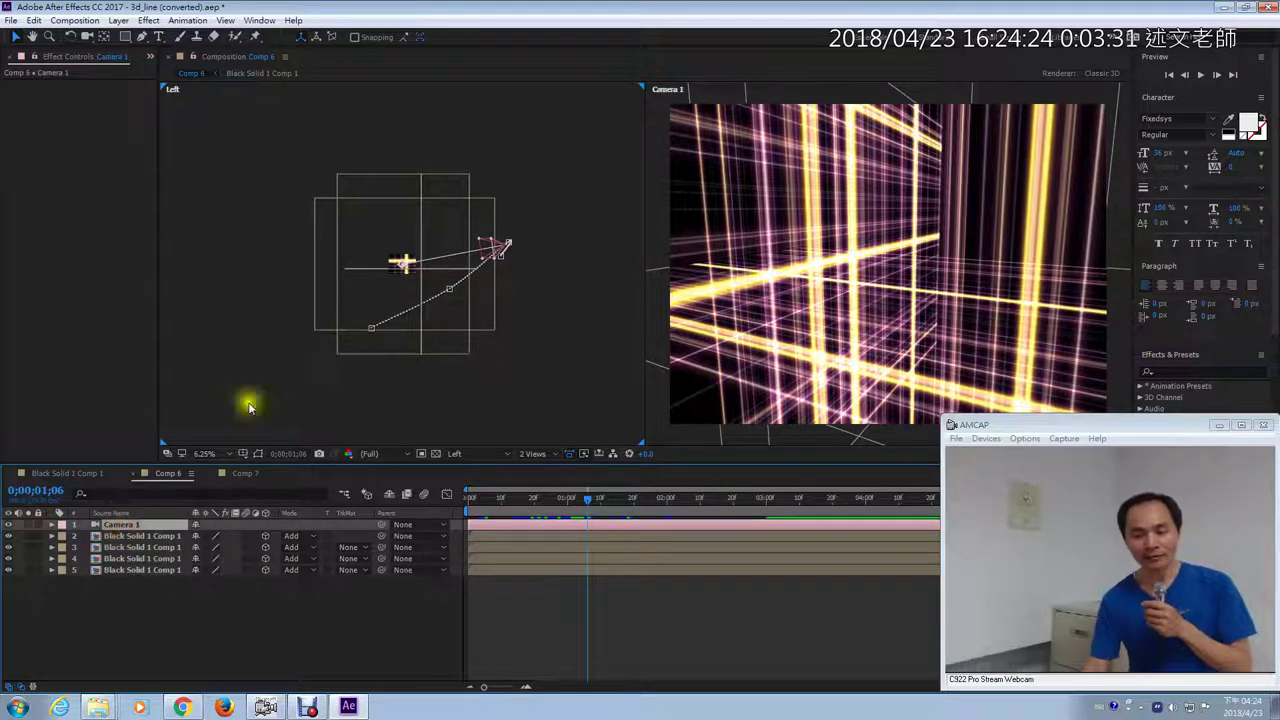
scroll(410, 265, up, 1)
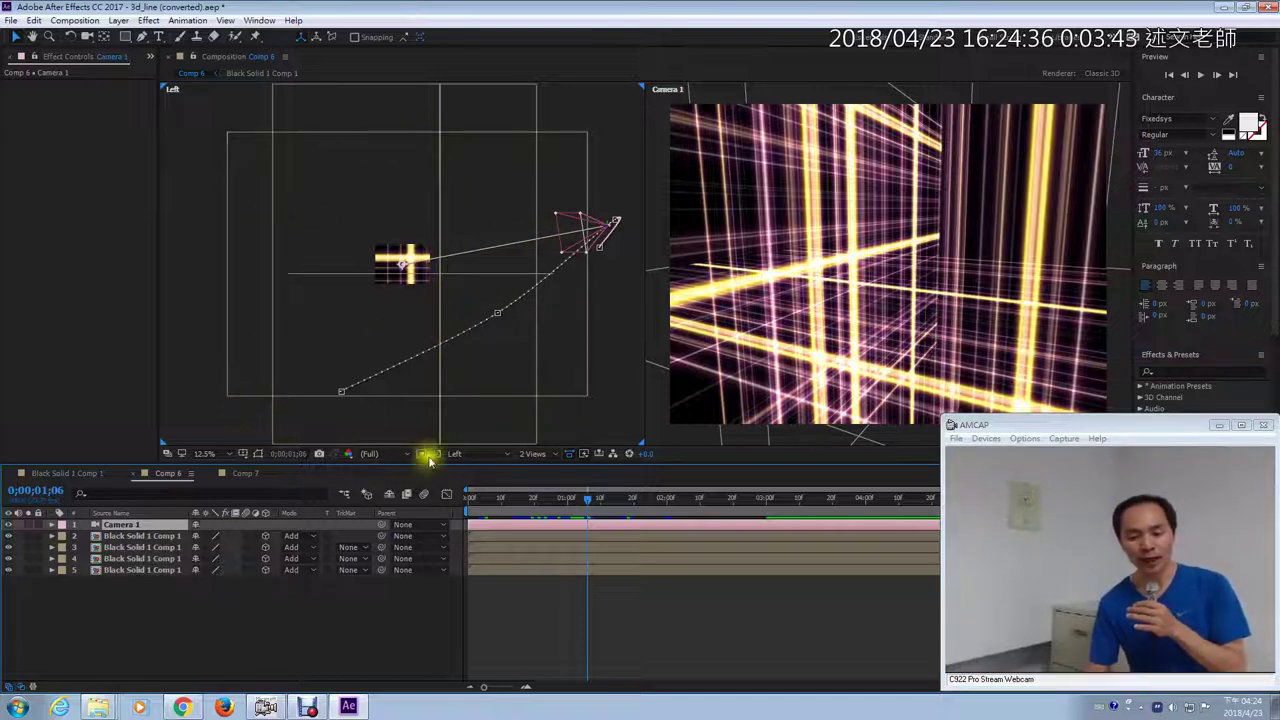
click(245, 474)
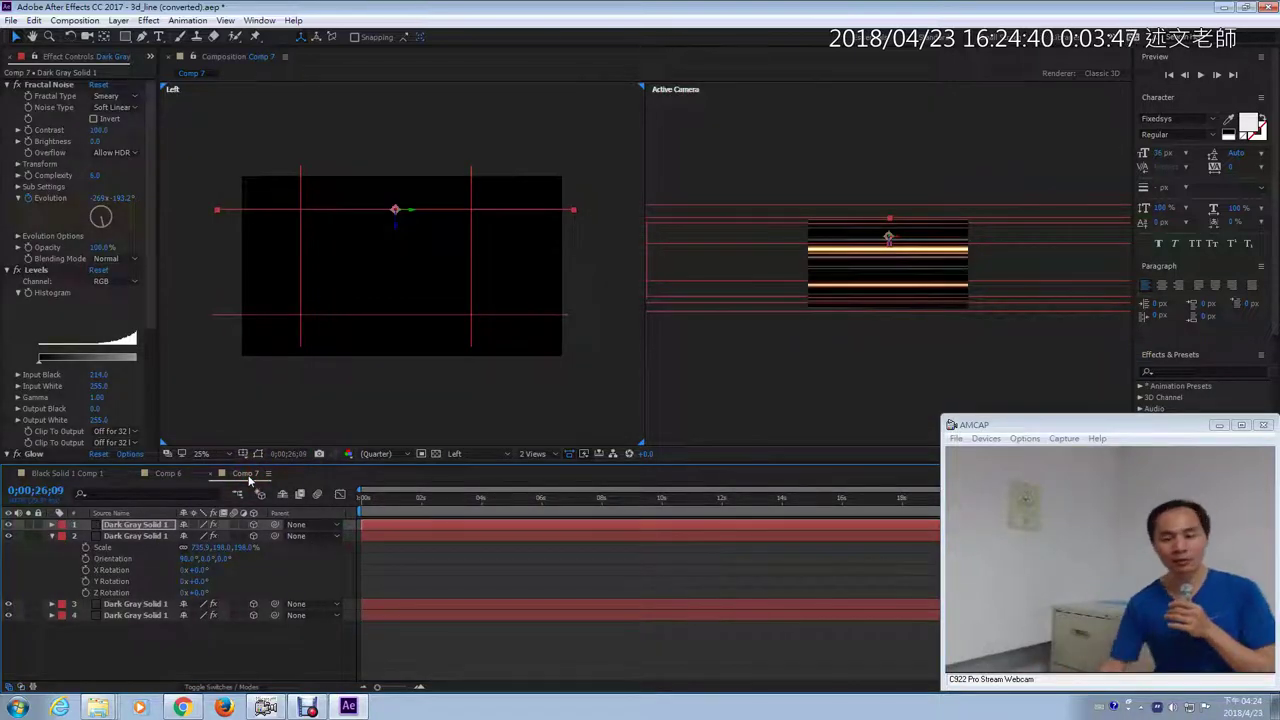
Step: Add a two-node camera with the 50mm preset above the Dark Gray Solid 1 layers in Comp 7
click(300, 340)
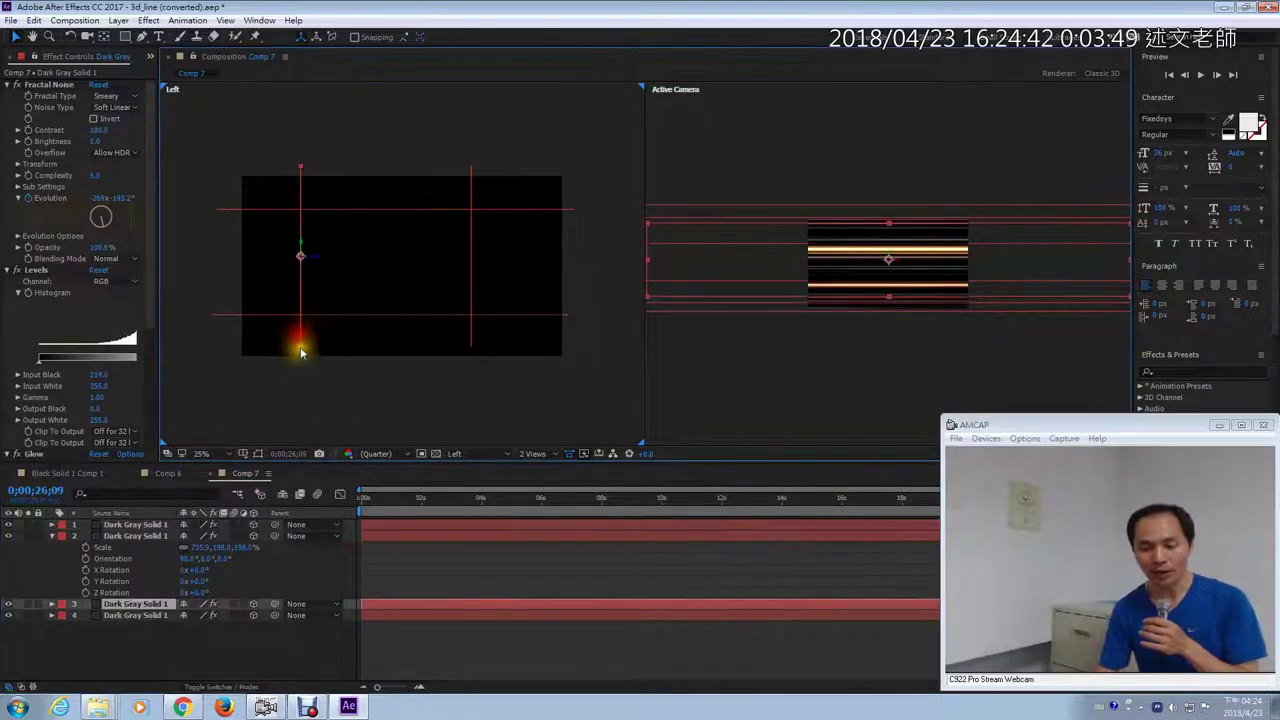
click(300, 365)
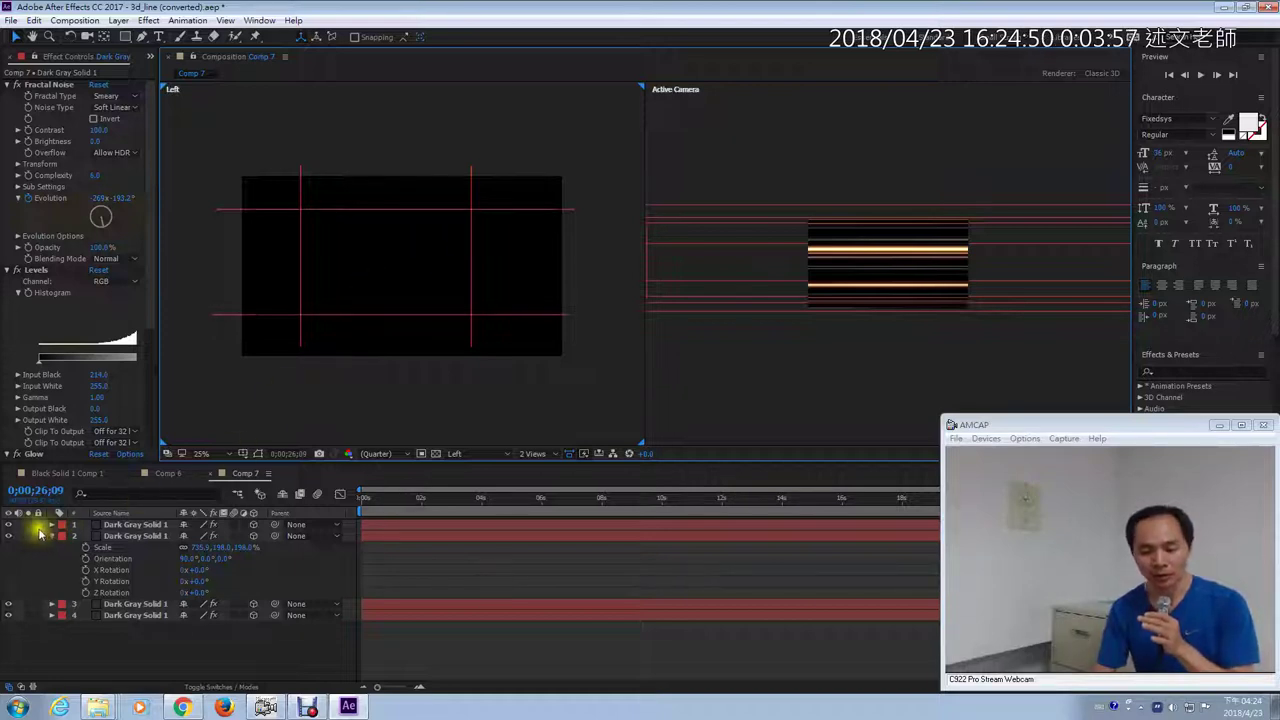
click(120, 527)
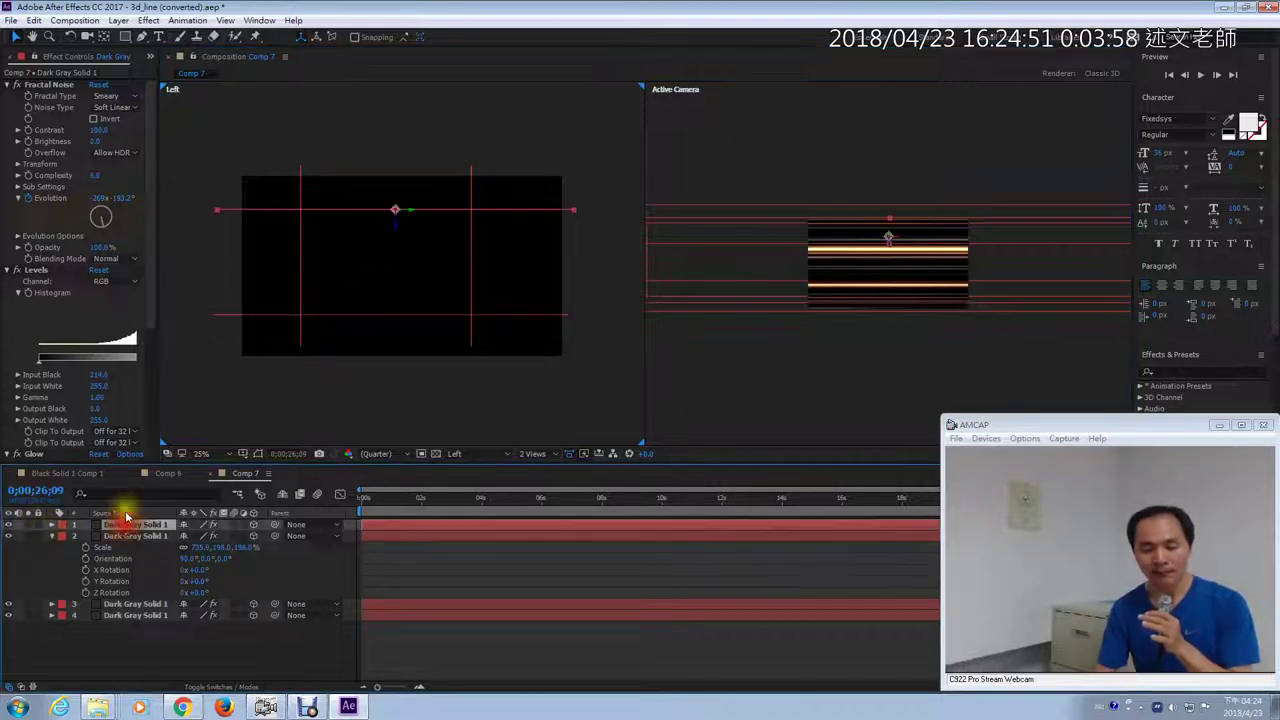
click(117, 21)
mouse_move(135, 36)
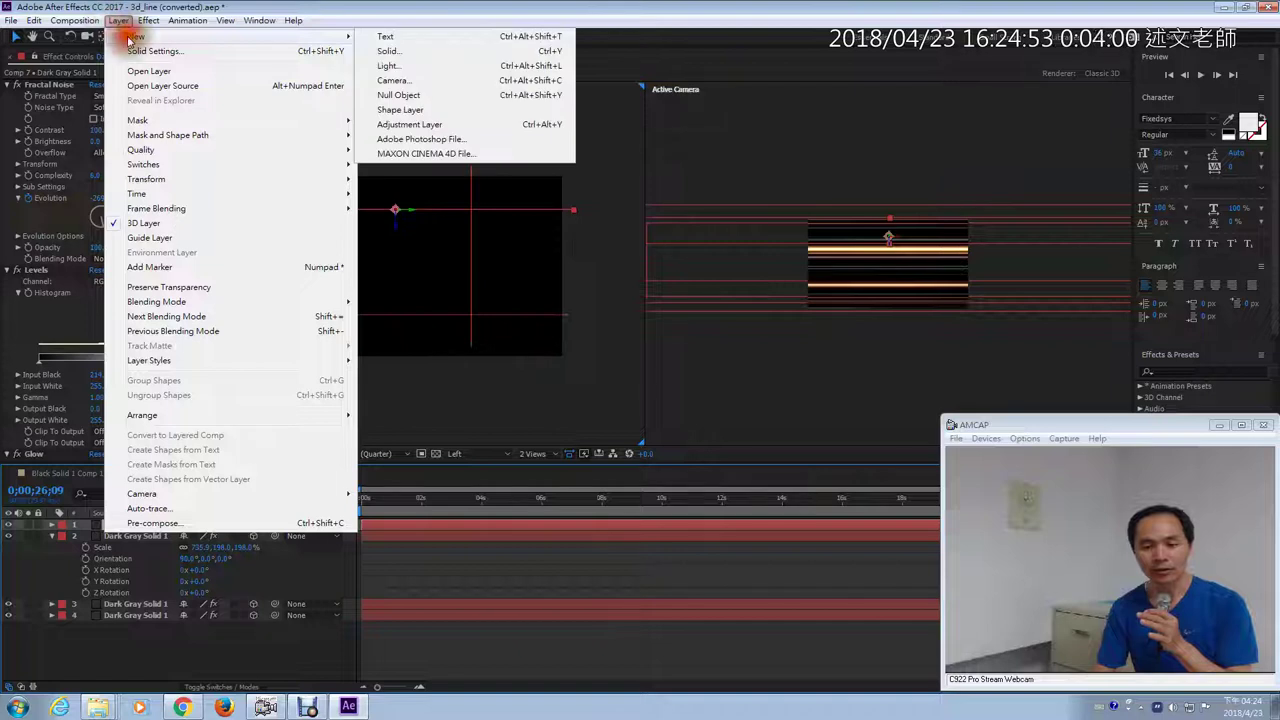
click(418, 80)
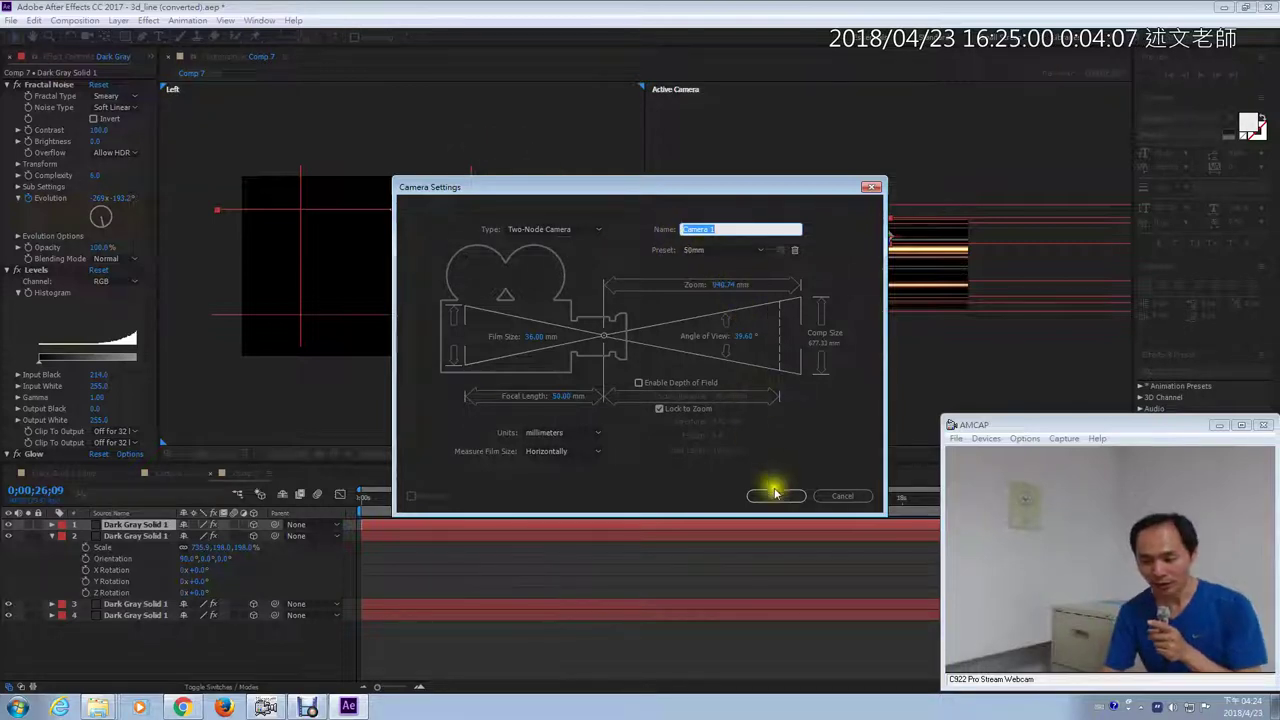
click(779, 497)
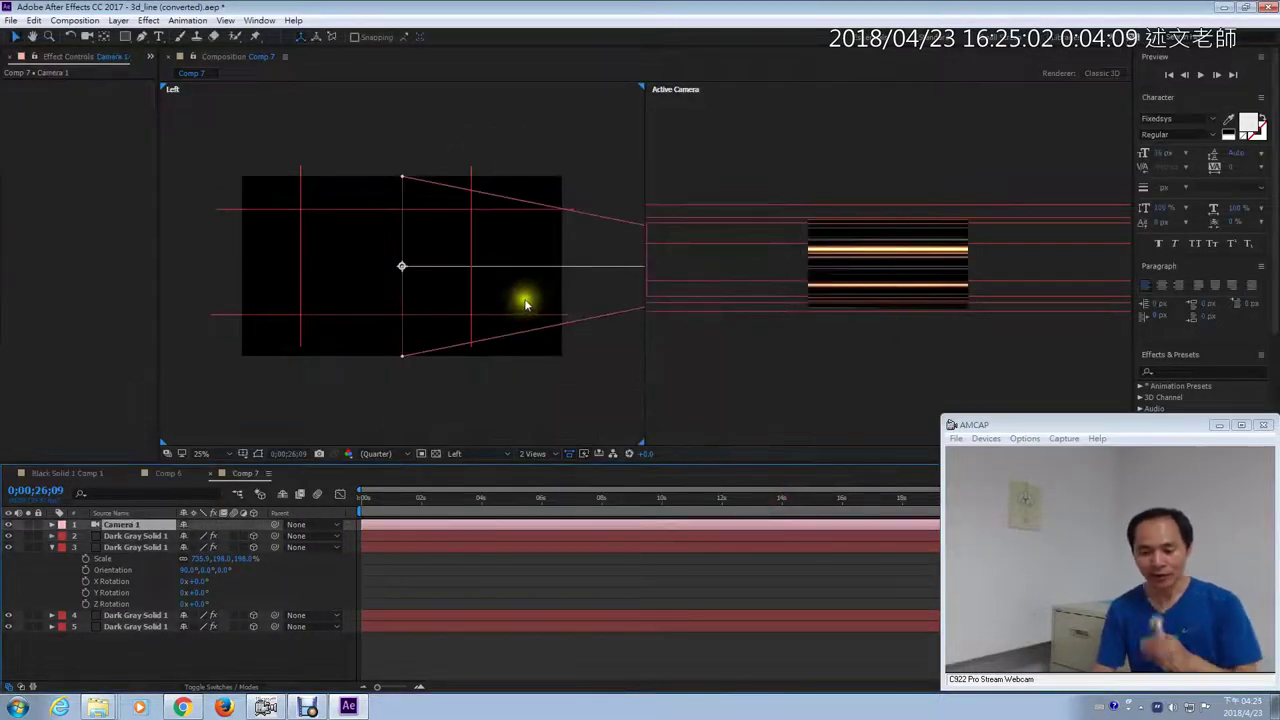
Step: Move the camera nearer to the planes and below the floor in the Left view, aimed up at its point of interest
drag(600, 290, 351, 309)
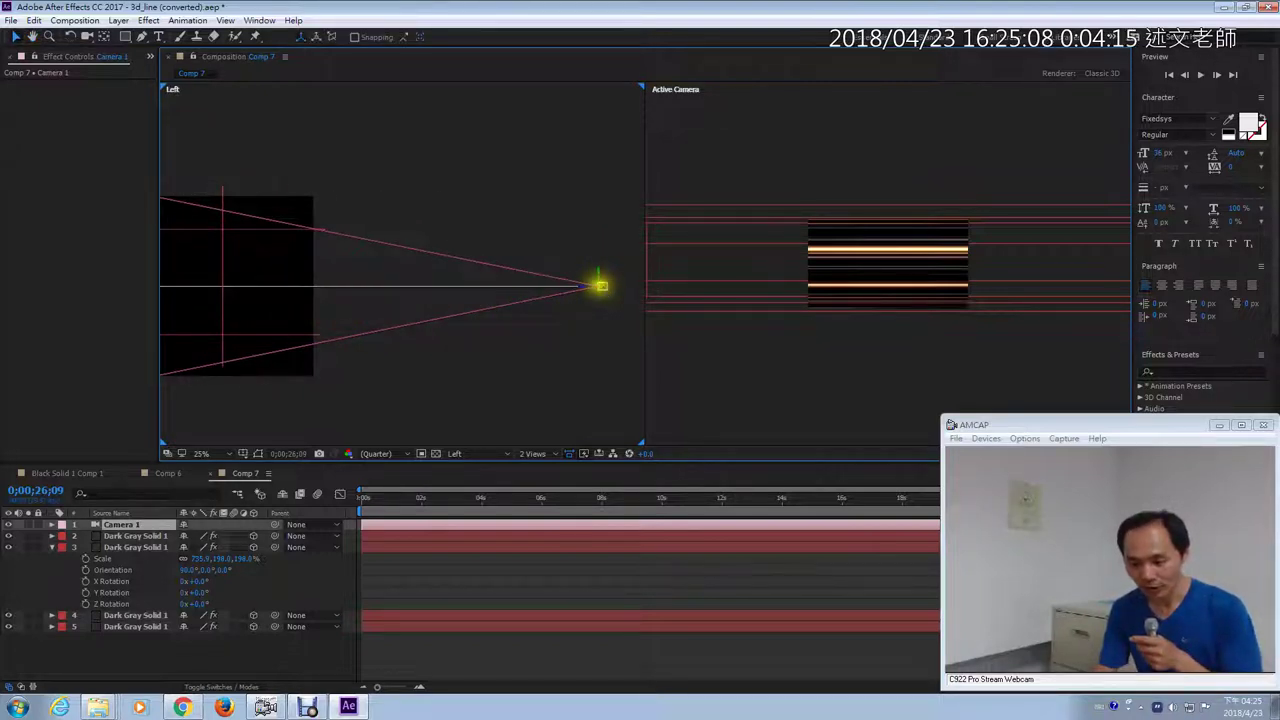
drag(604, 291, 390, 412)
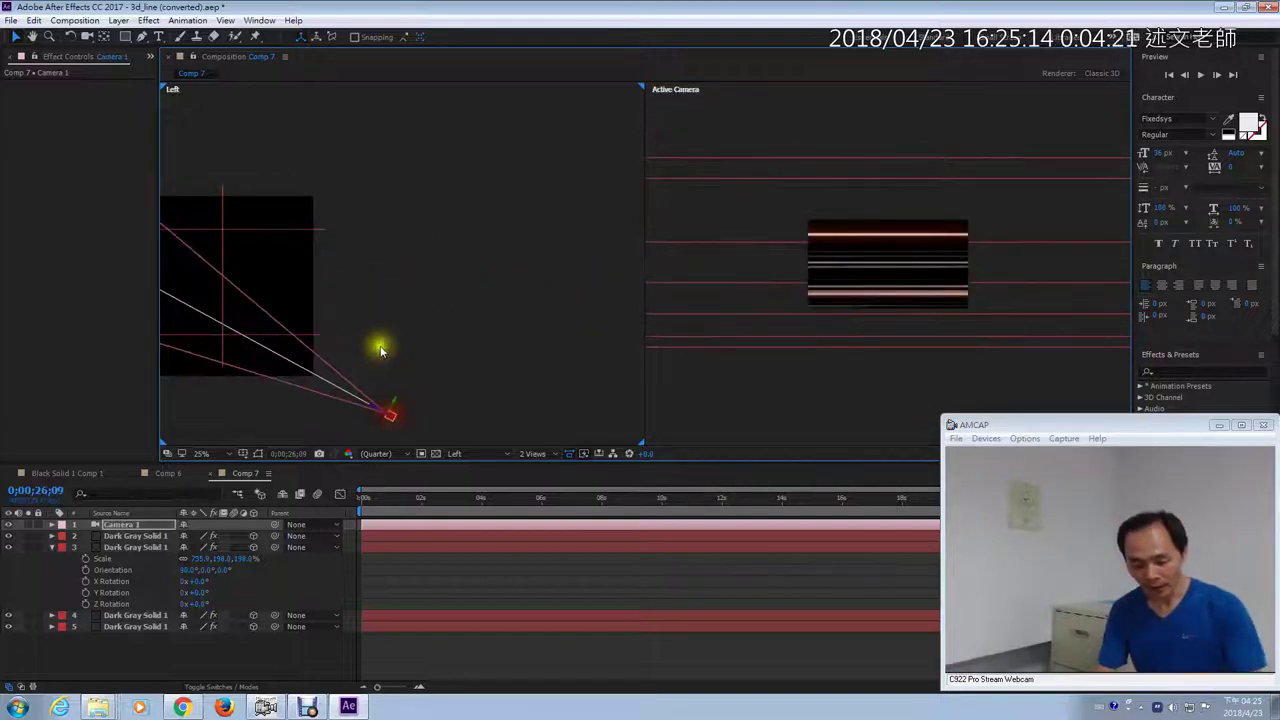
key(c)
drag(371, 337, 612, 314)
key(v)
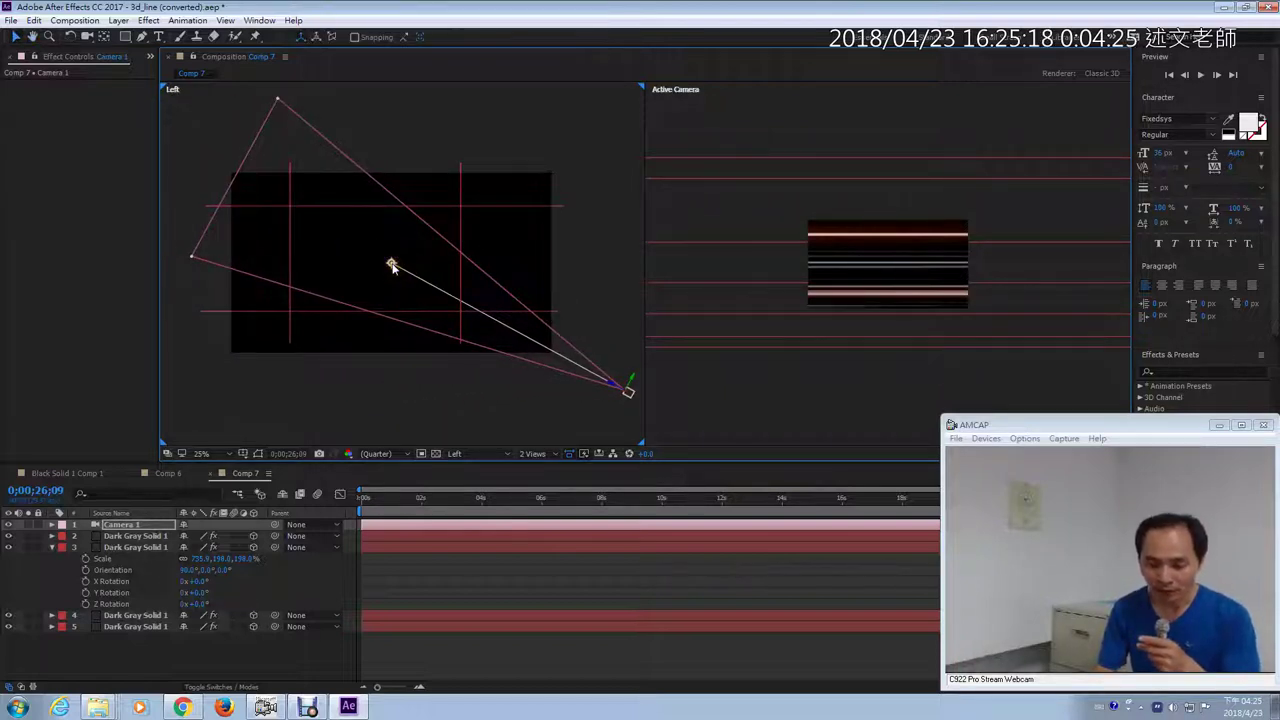
click(629, 391)
drag(629, 391, 617, 362)
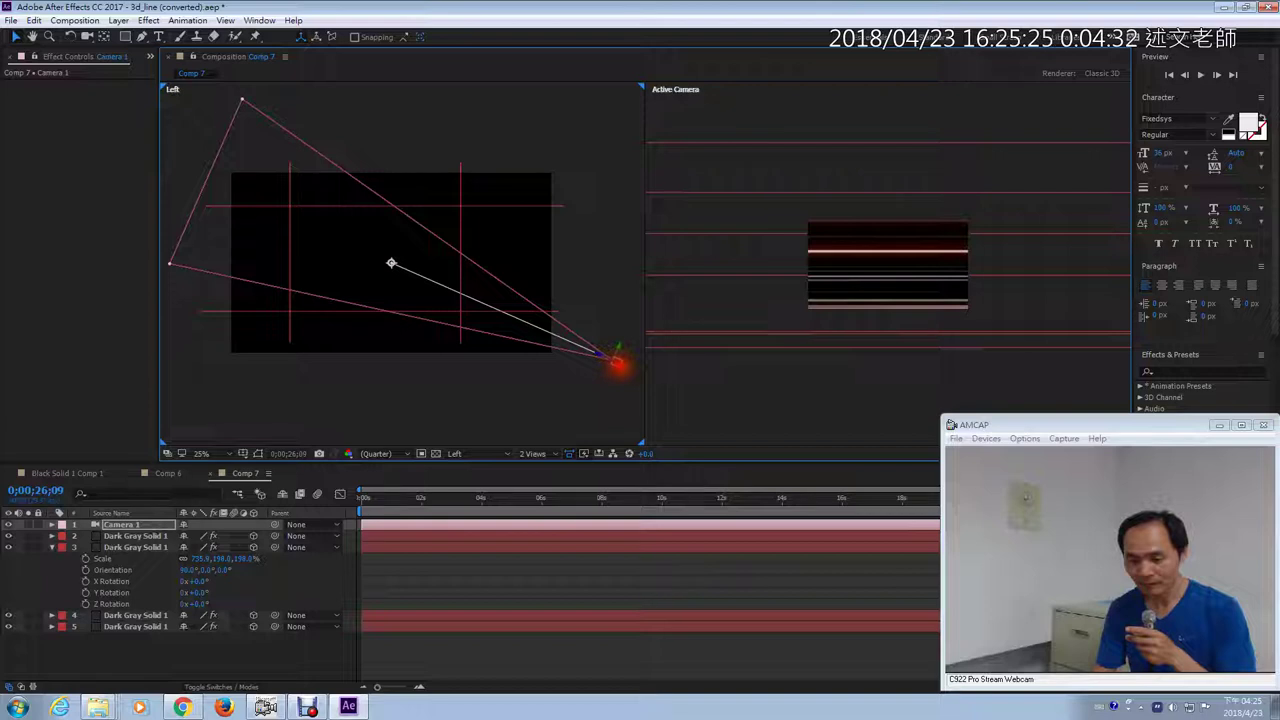
Step: Switch the Left view to Top and shift the camera sideways to the left so it views the planes at an angle
click(486, 453)
click(483, 539)
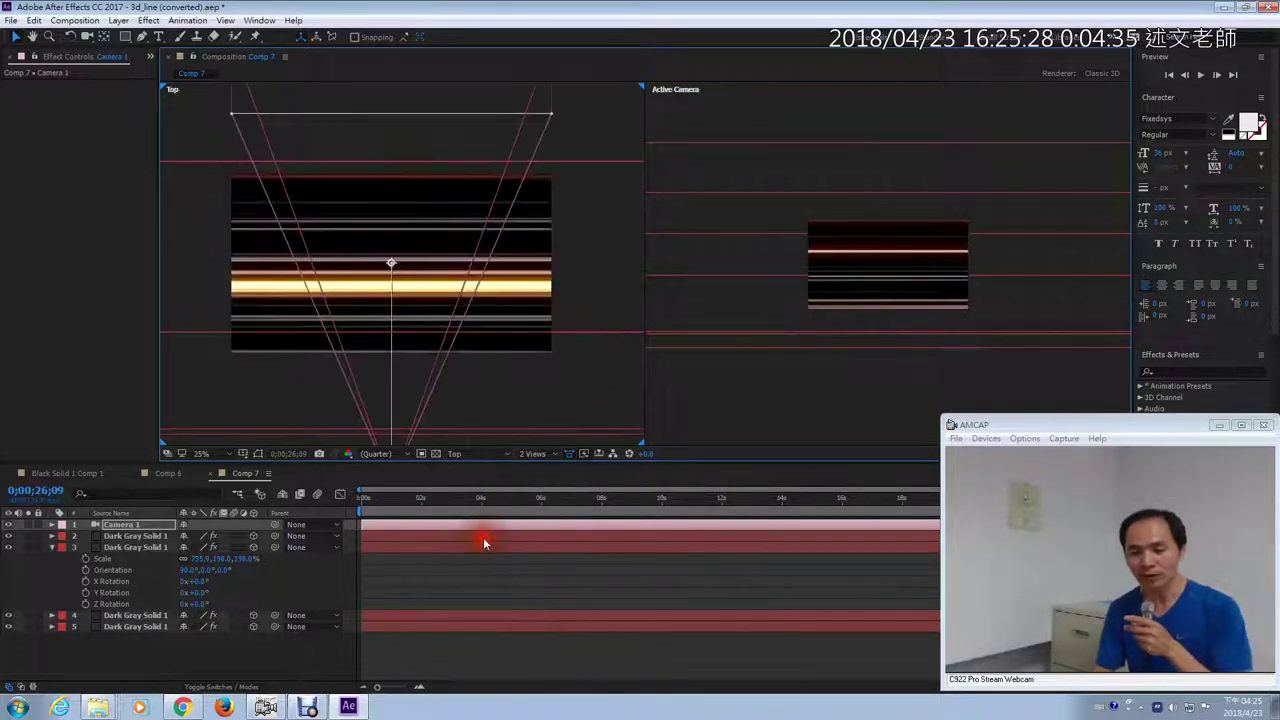
scroll(489, 366, down, 2)
scroll(489, 371, up, 1)
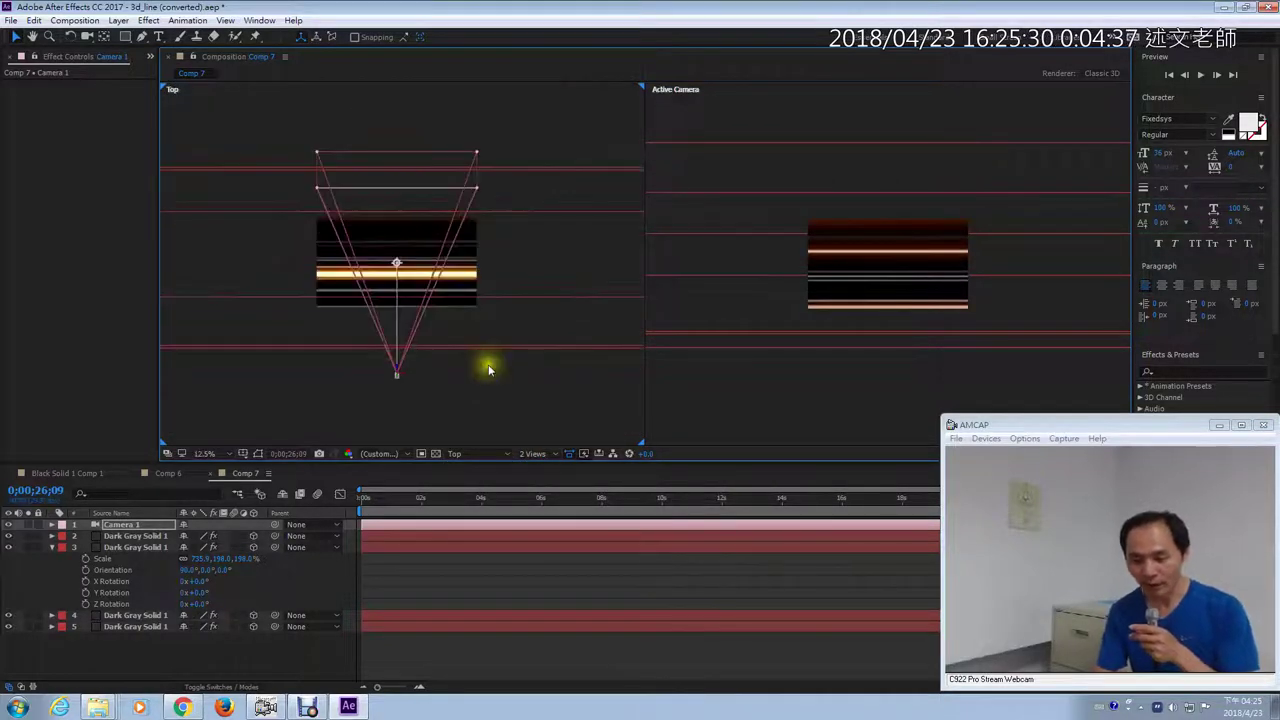
click(398, 377)
click(400, 383)
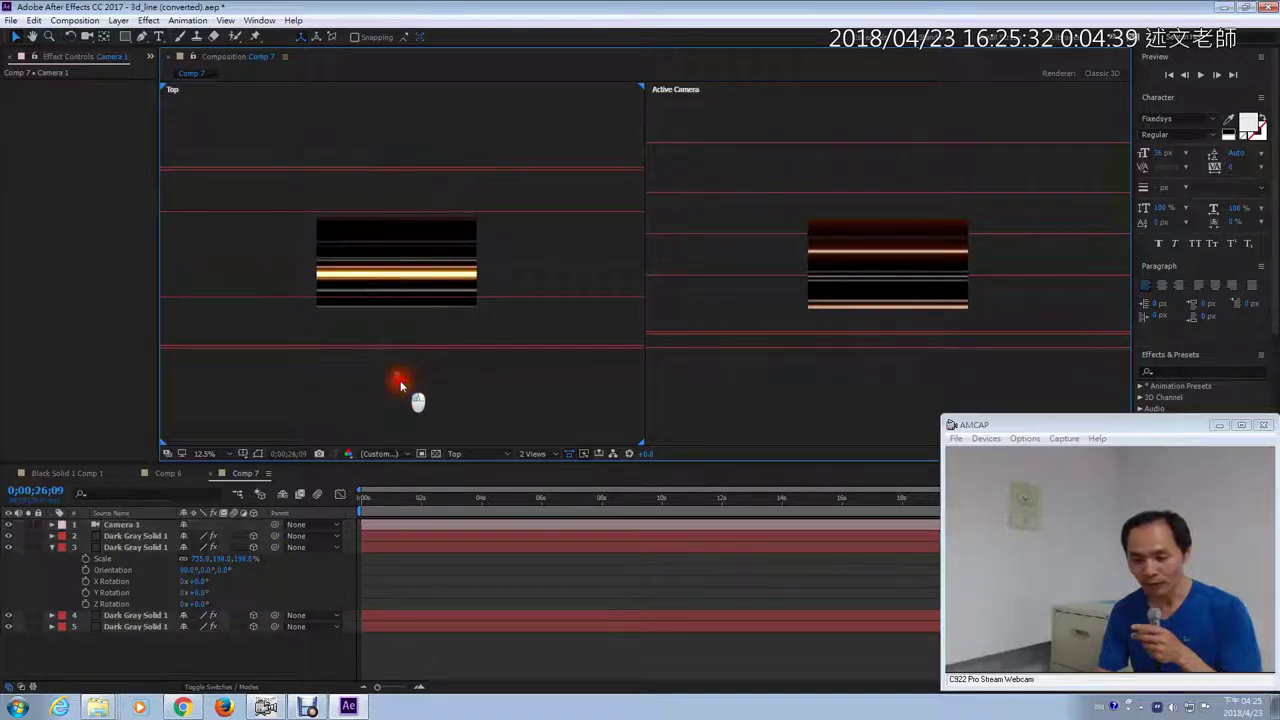
drag(398, 377, 313, 379)
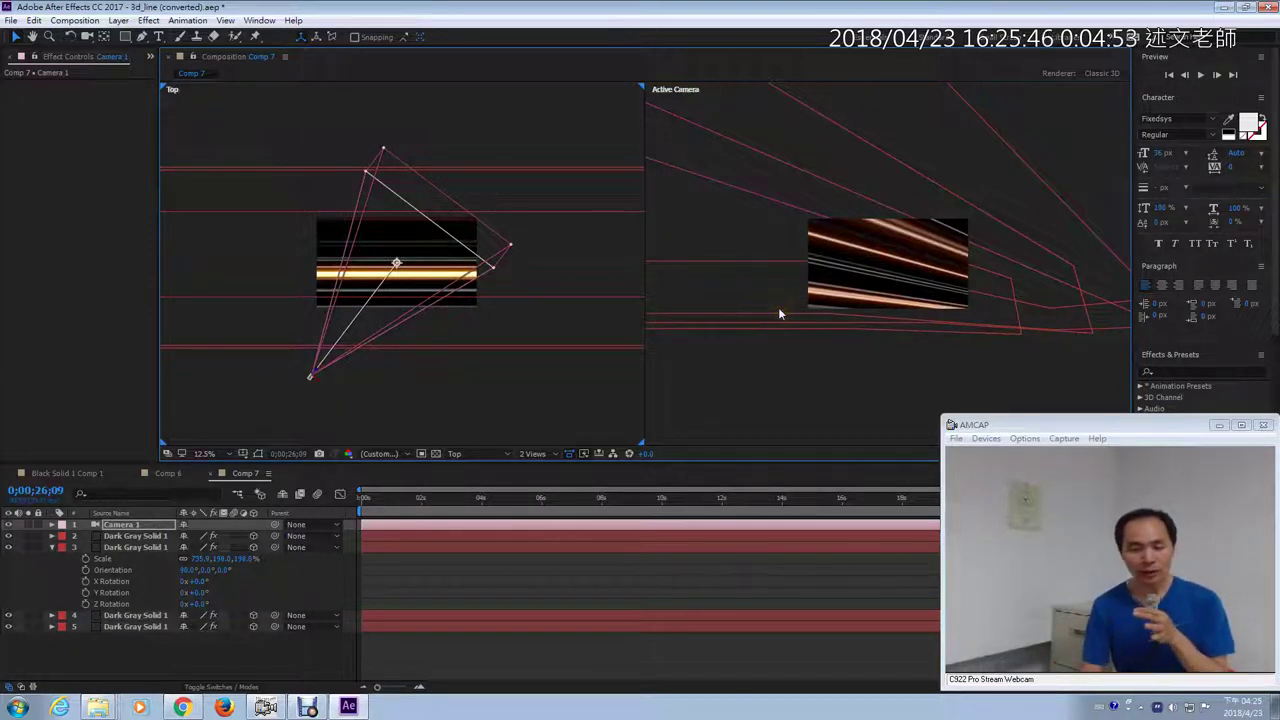
scroll(890, 280, up, 2)
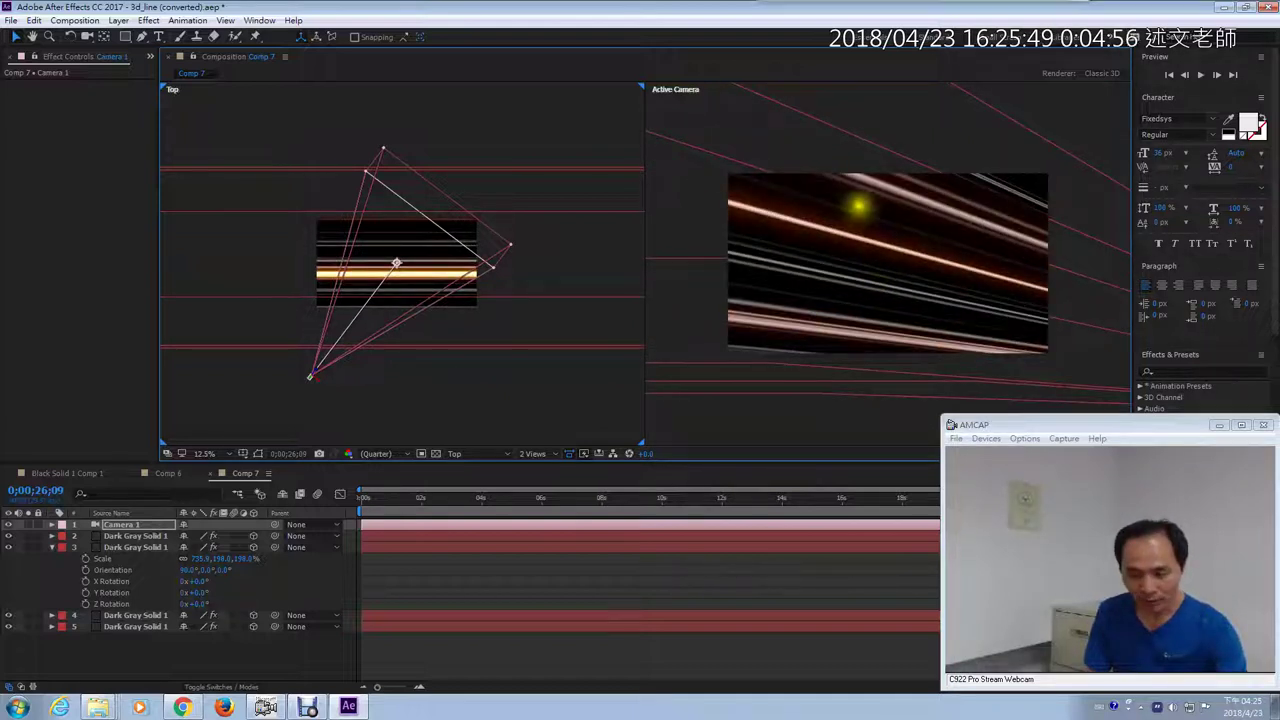
mouse_move(856, 215)
mouse_down()
mouse_move(861, 226)
mouse_move(873, 207)
mouse_up()
drag(793, 180, 812, 176)
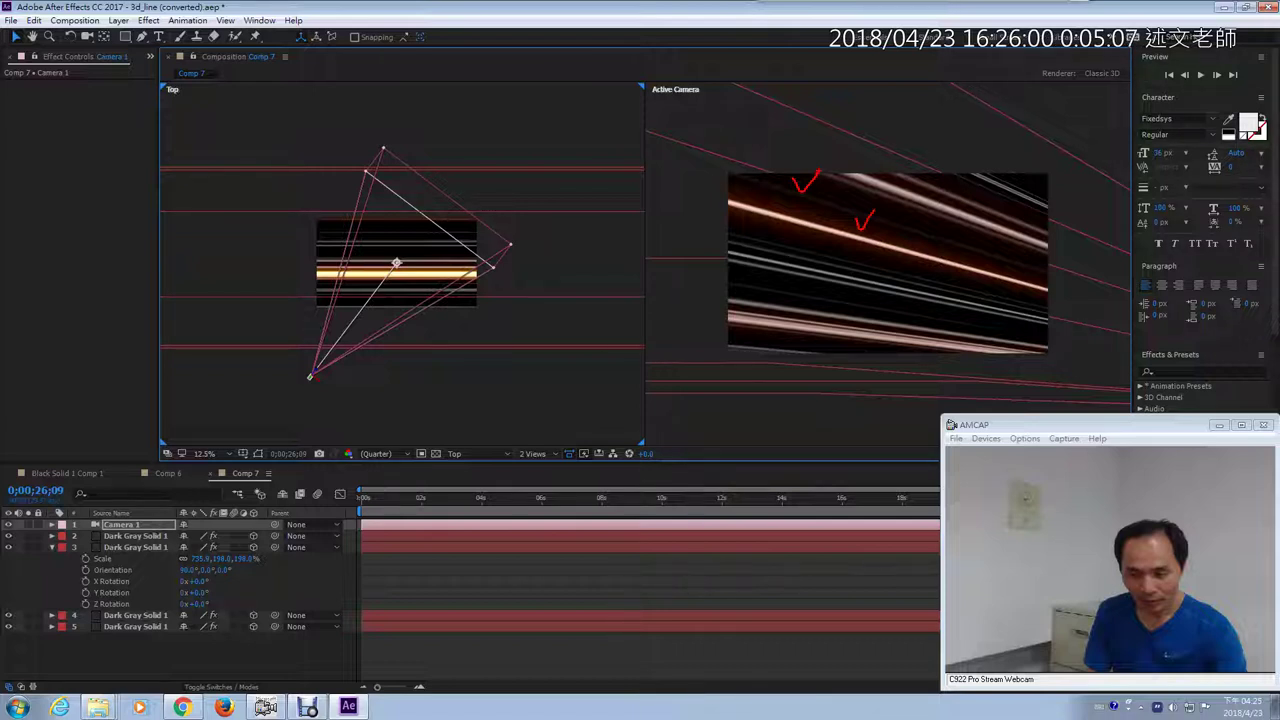
key(Escape)
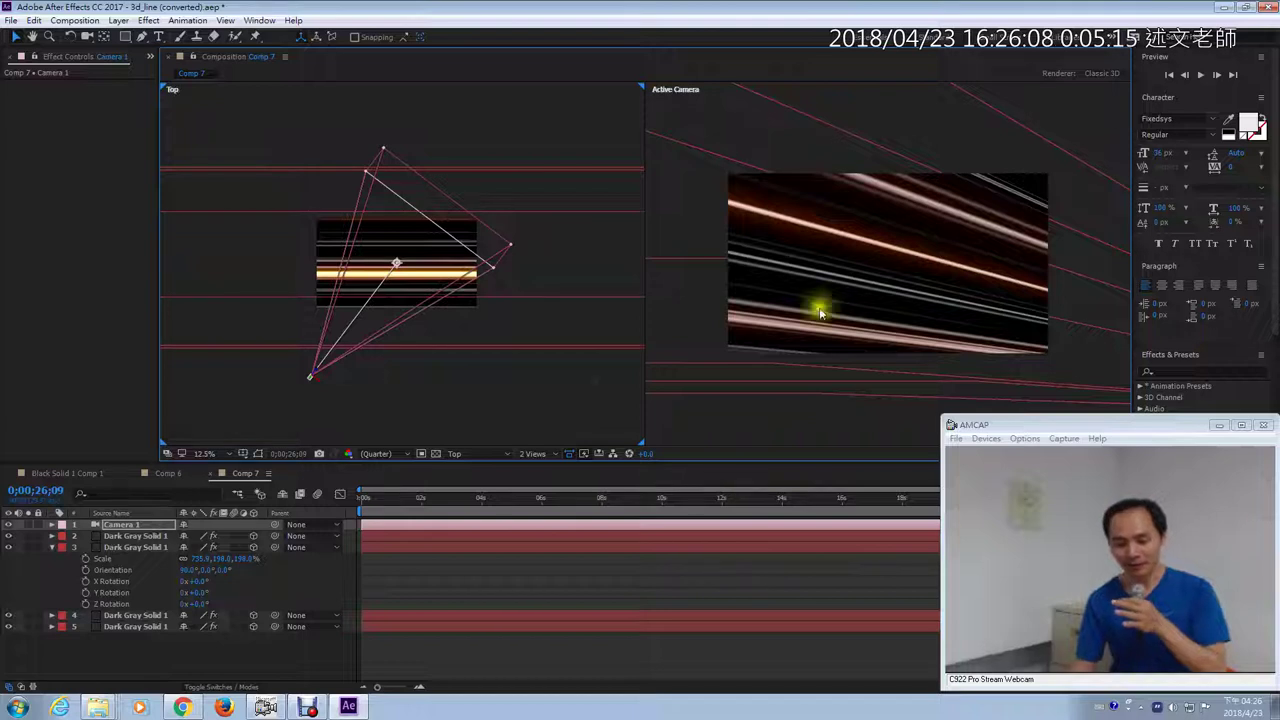
click(150, 536)
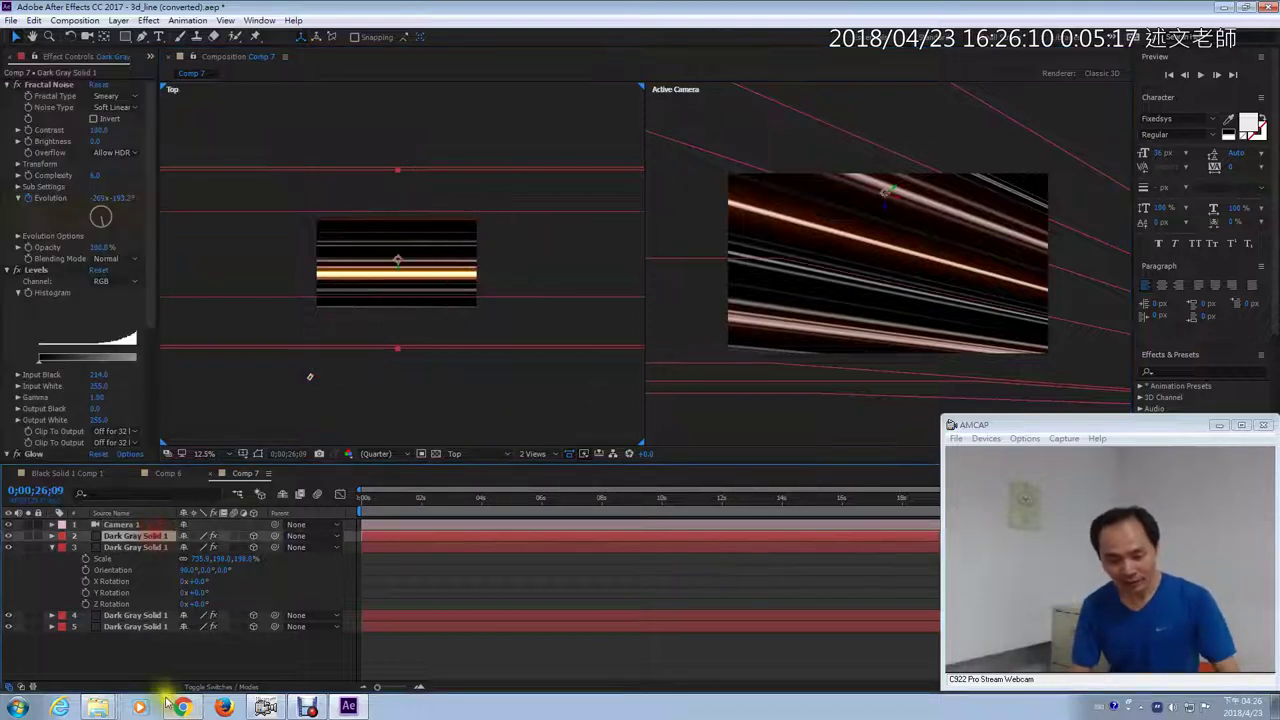
click(268, 650)
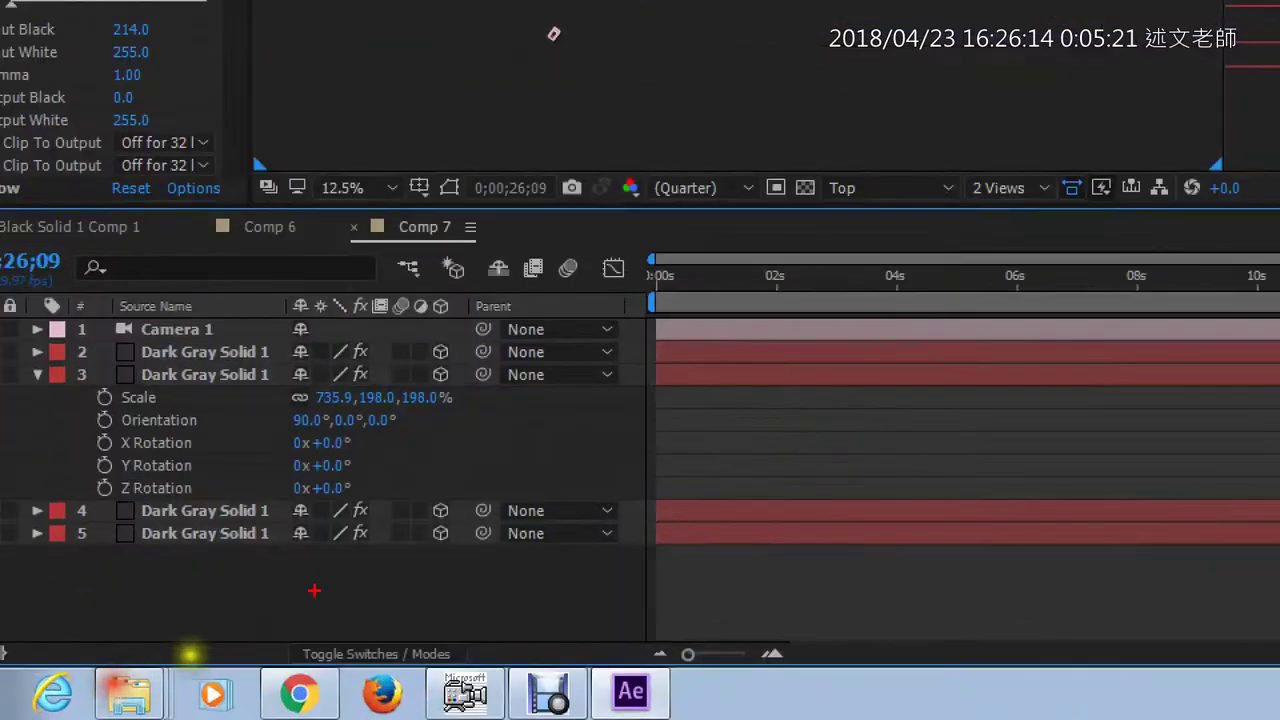
mouse_move(357, 608)
mouse_down()
mouse_move(369, 636)
mouse_move(430, 562)
mouse_up()
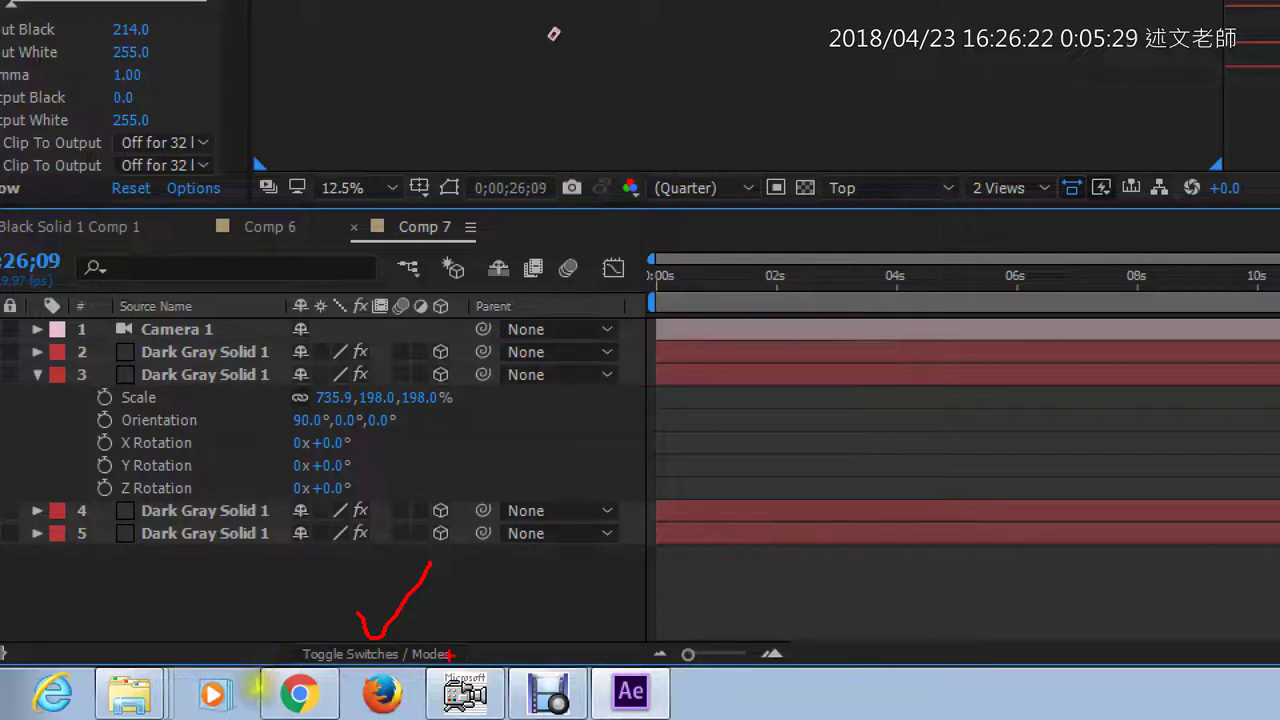
mouse_move(398, 658)
mouse_down()
mouse_move(491, 644)
mouse_move(398, 668)
mouse_up()
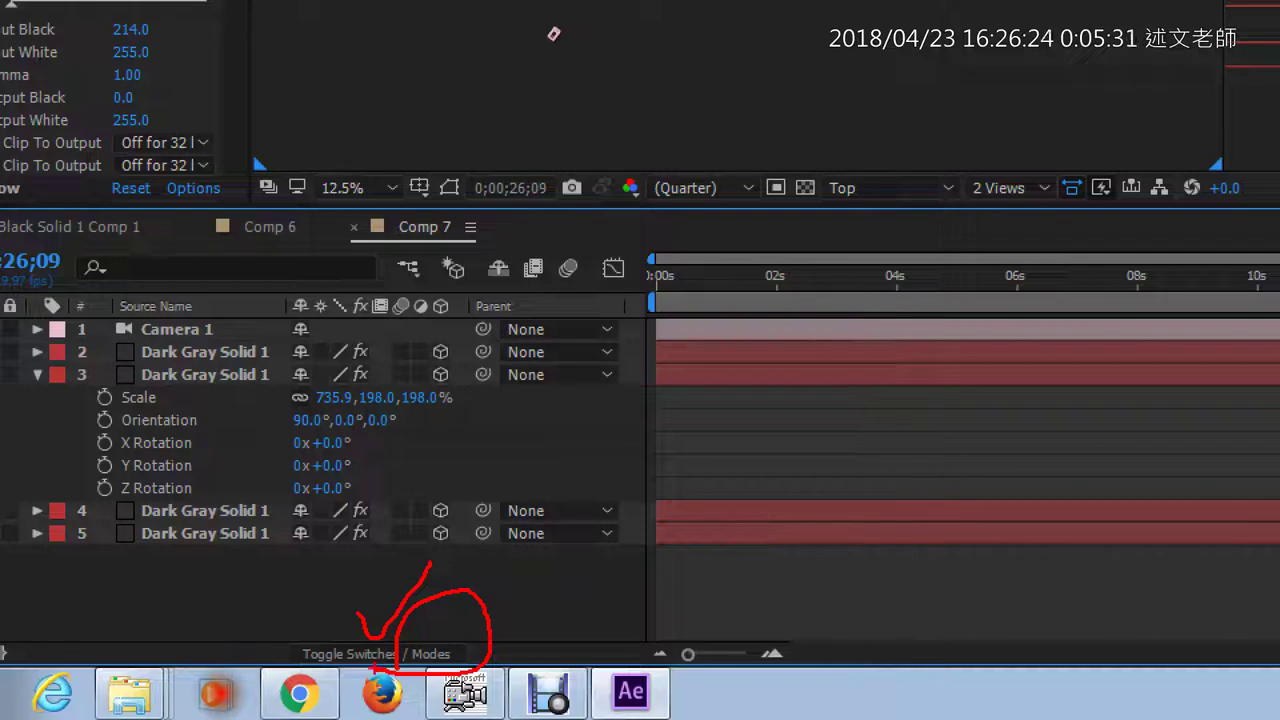
key(Escape)
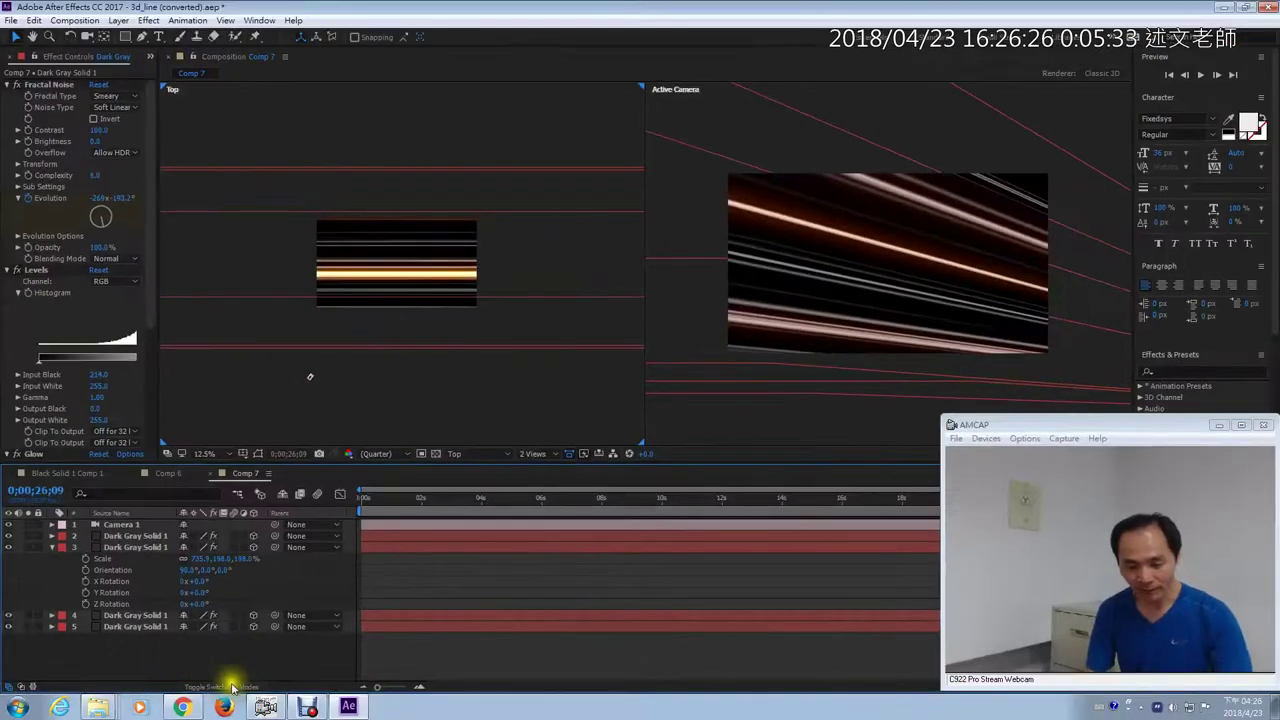
Step: Display the blending mode settings for the layers in the Comp 7 timeline
click(231, 687)
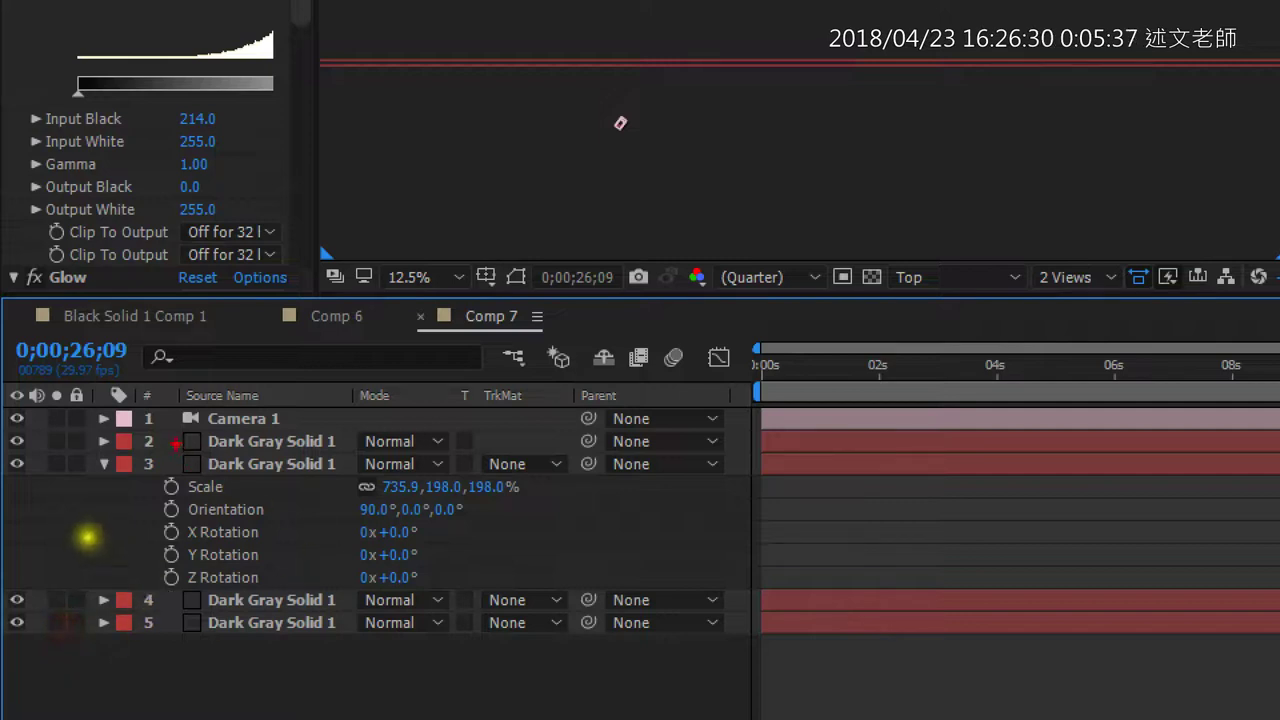
drag(168, 428, 475, 645)
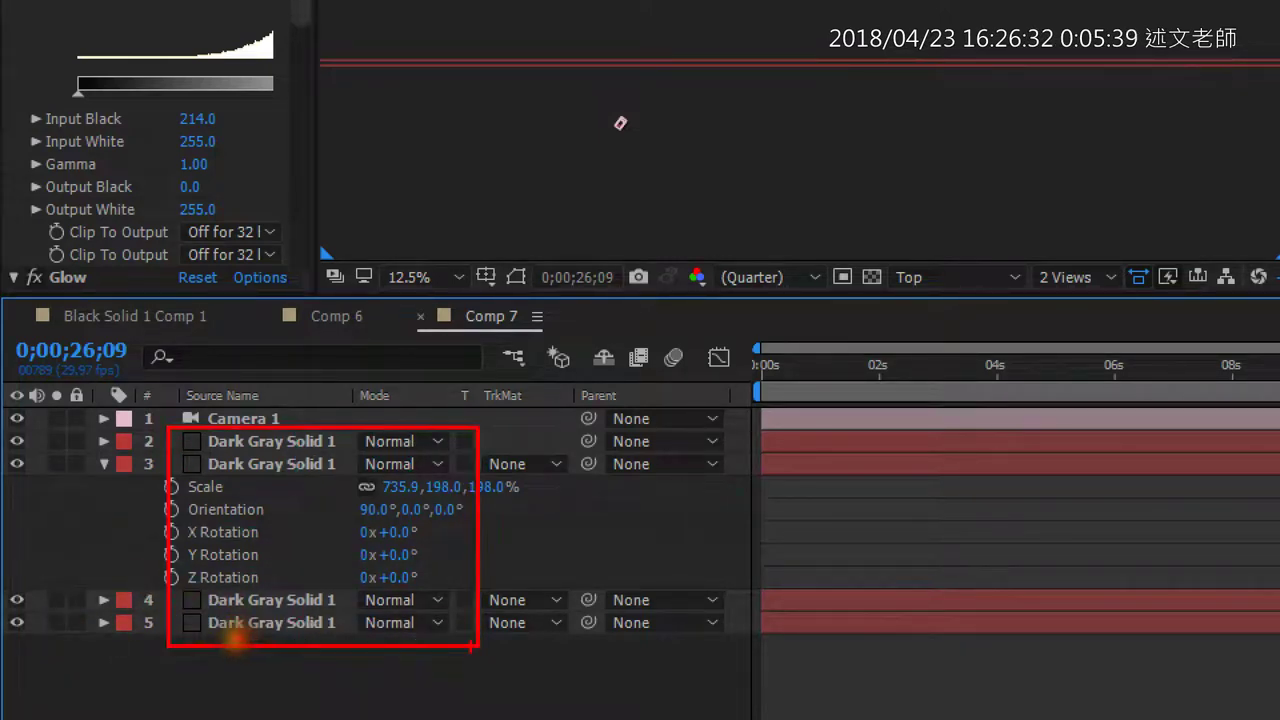
drag(502, 440, 590, 400)
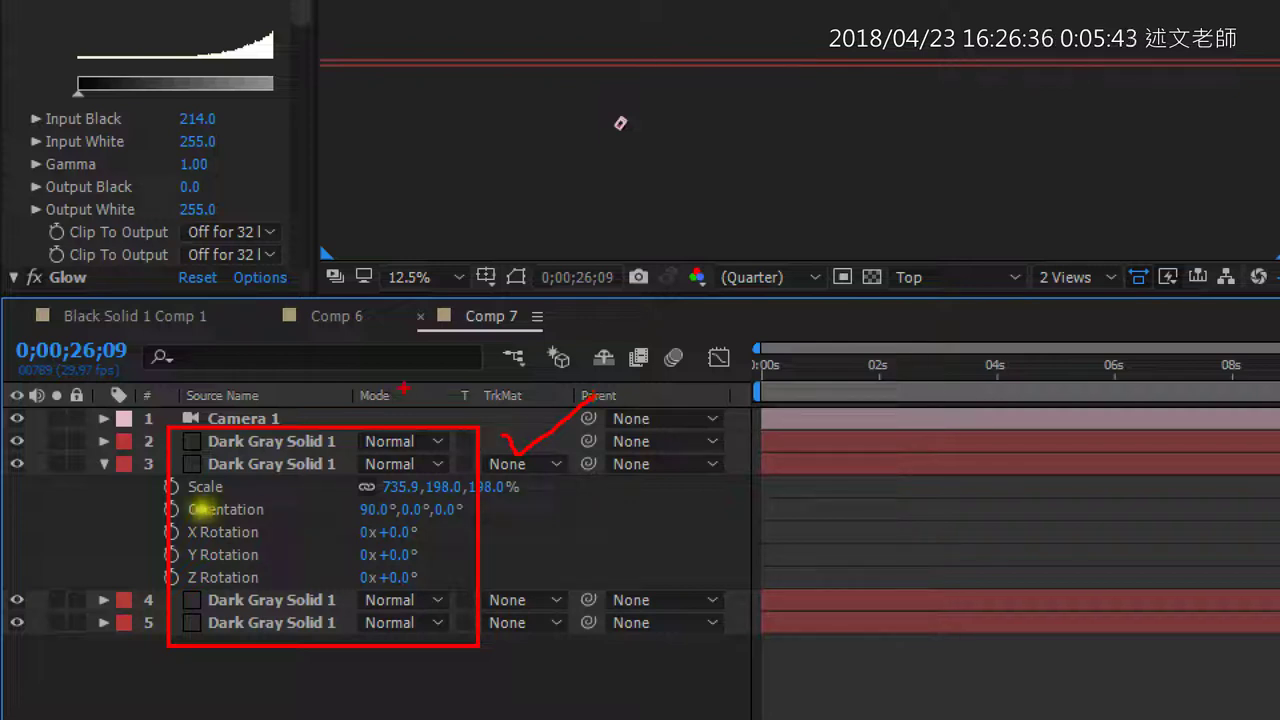
drag(404, 396, 470, 328)
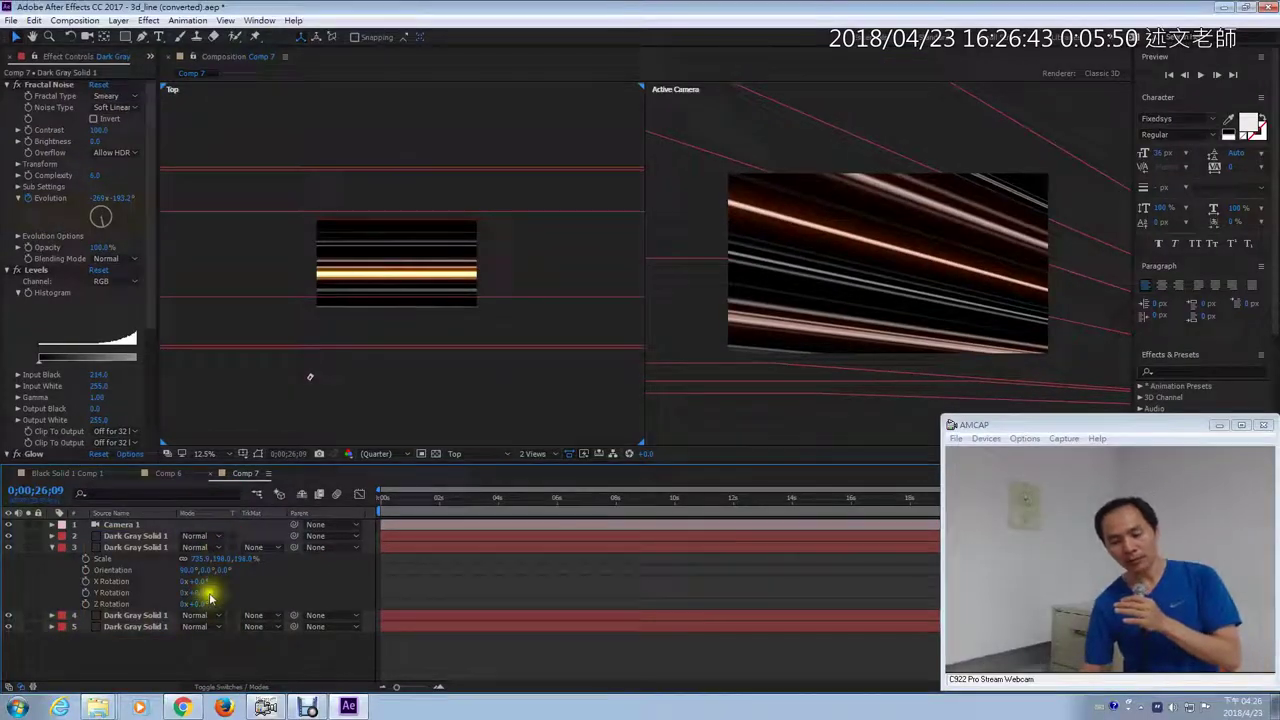
Step: Examine the darkening, lightening and contrast groups of blending modes available for a Dark Gray Solid 1 layer
click(217, 542)
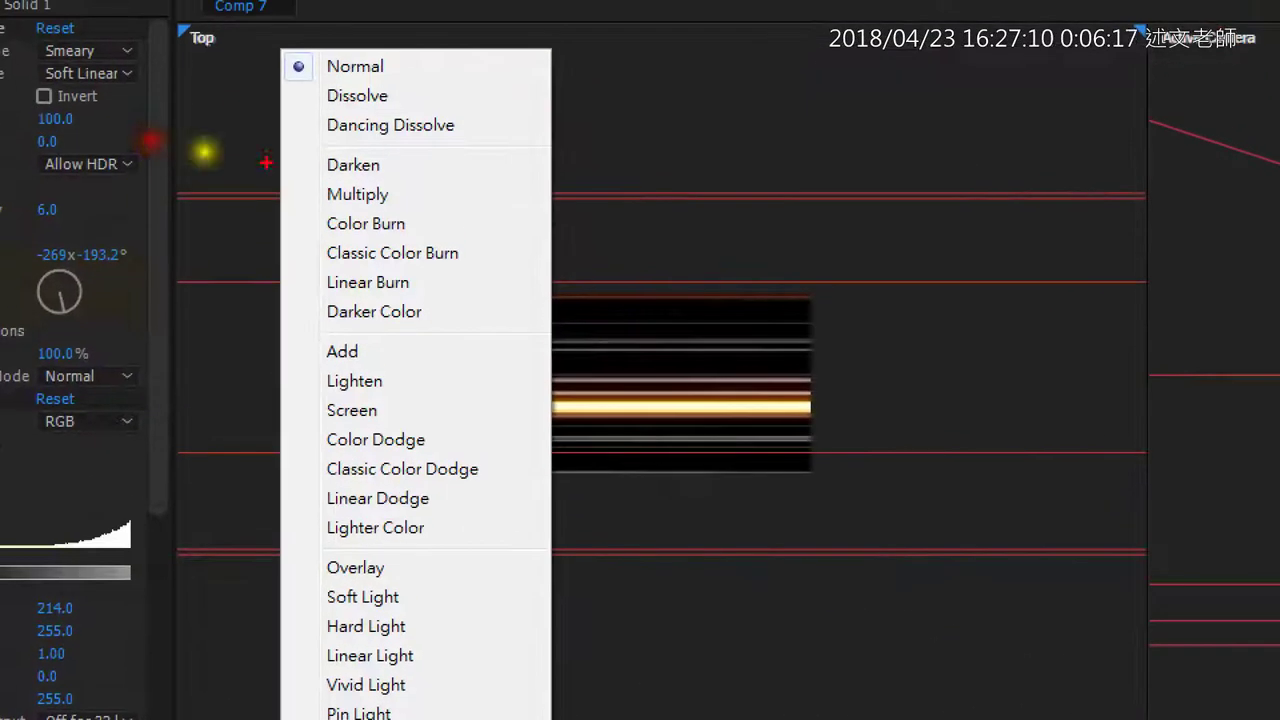
drag(322, 148, 322, 342)
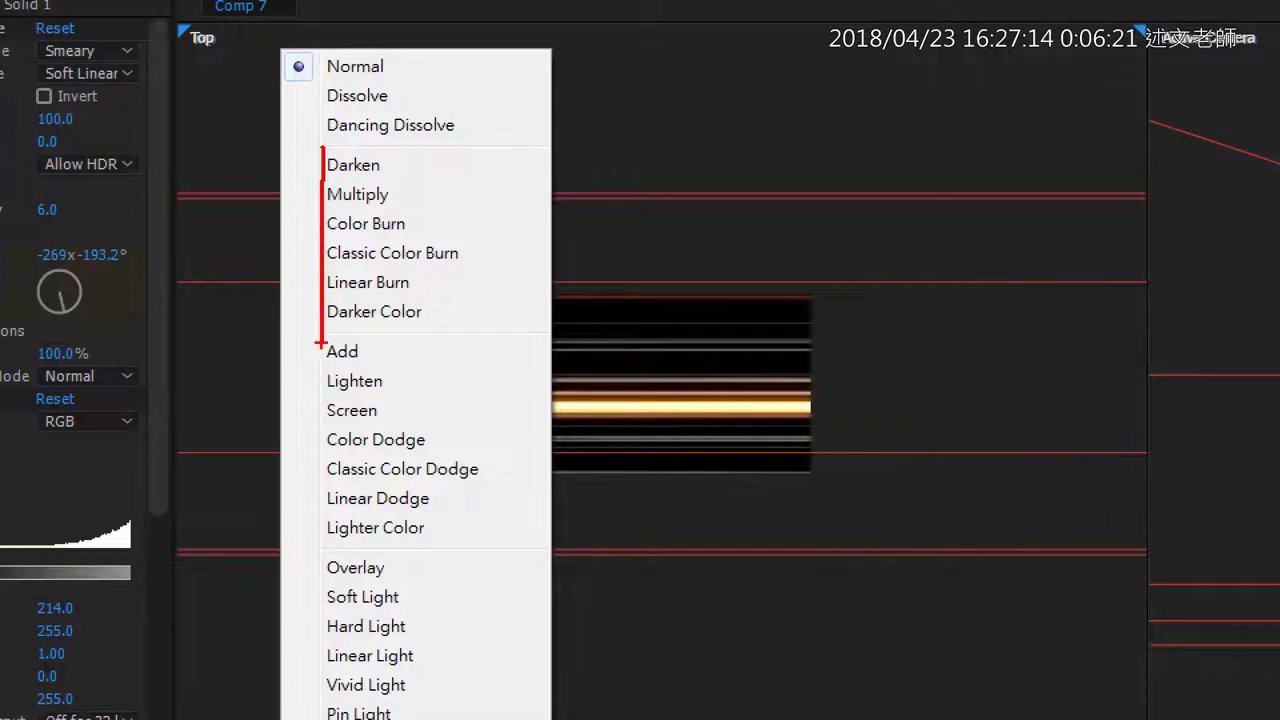
drag(320, 344, 322, 538)
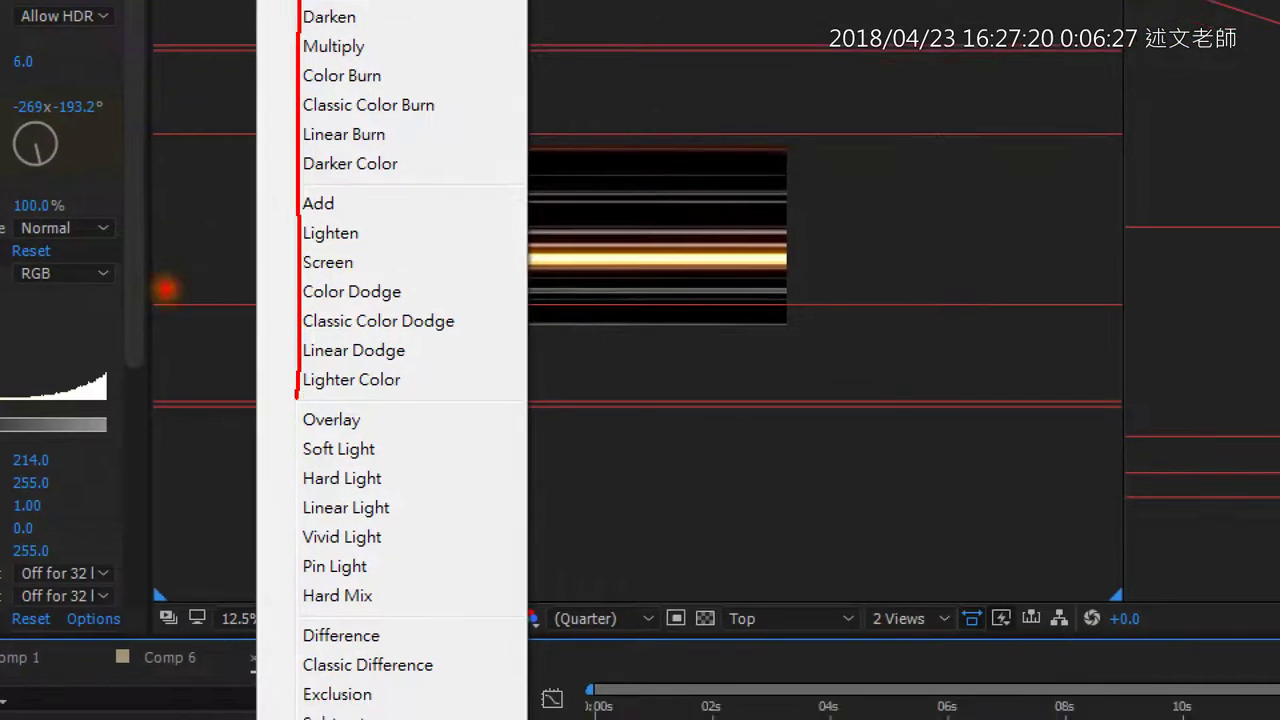
drag(288, 409, 290, 676)
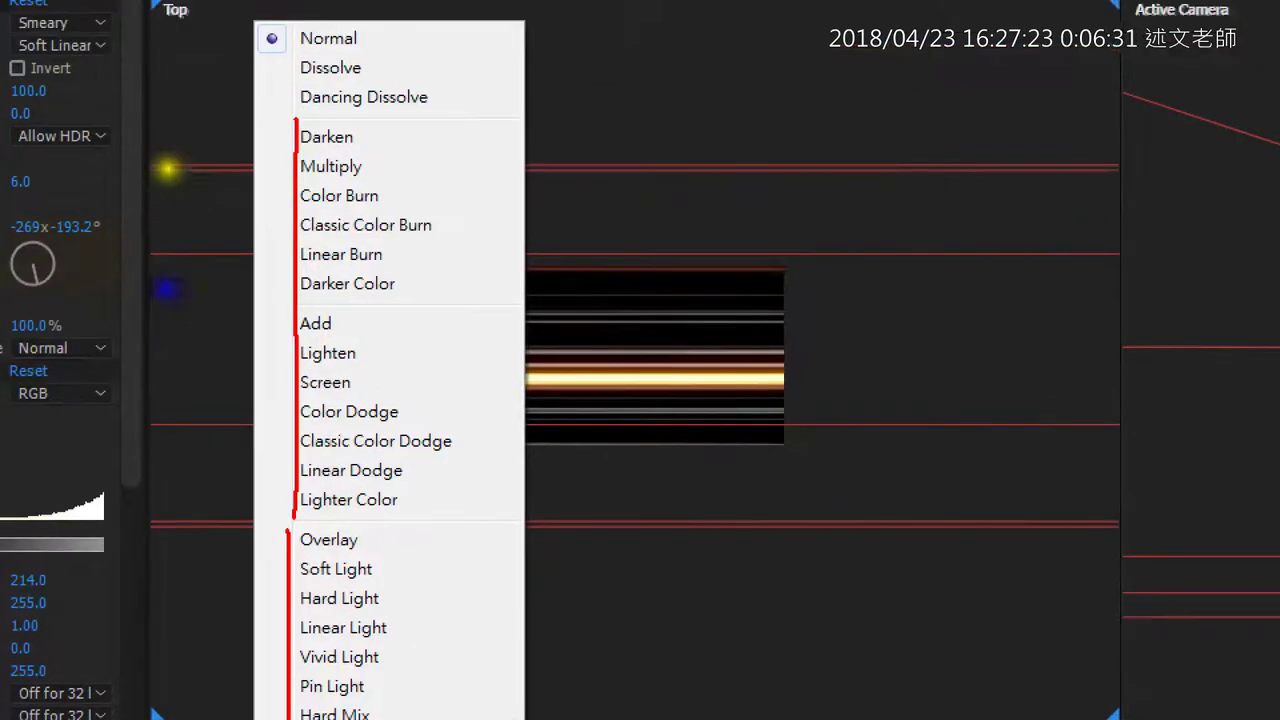
drag(463, 348, 453, 558)
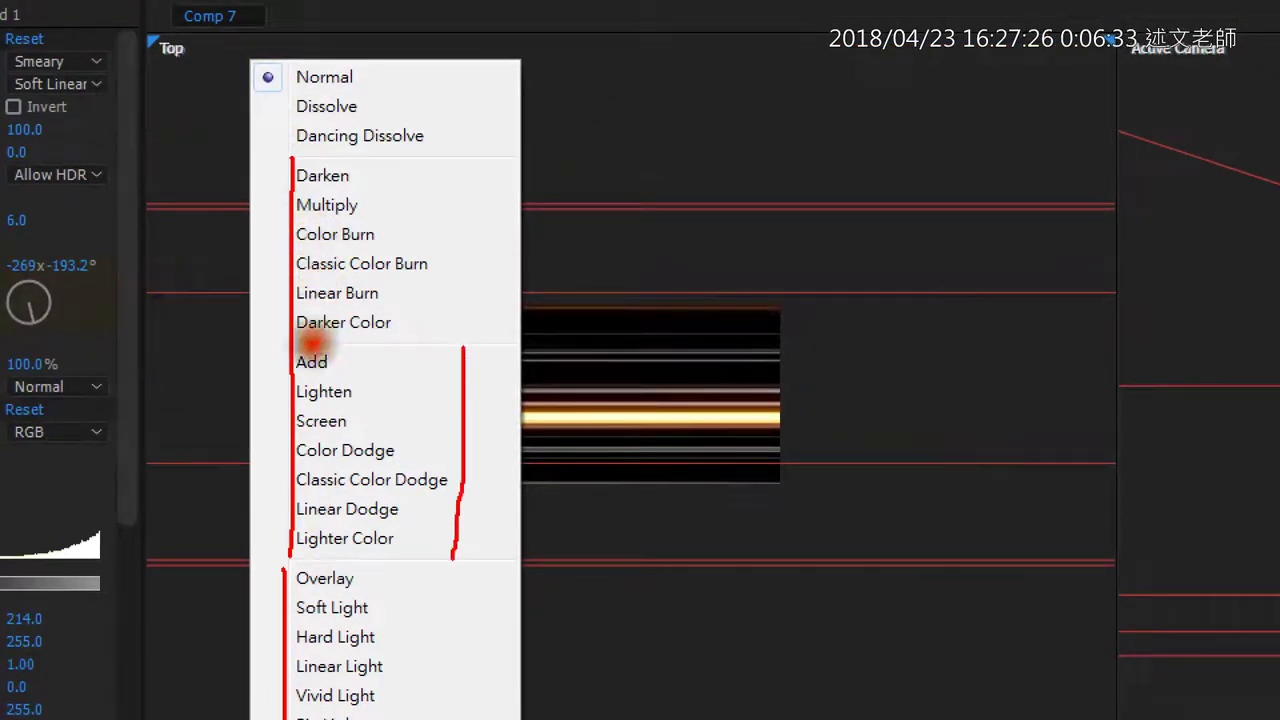
drag(477, 152, 476, 340)
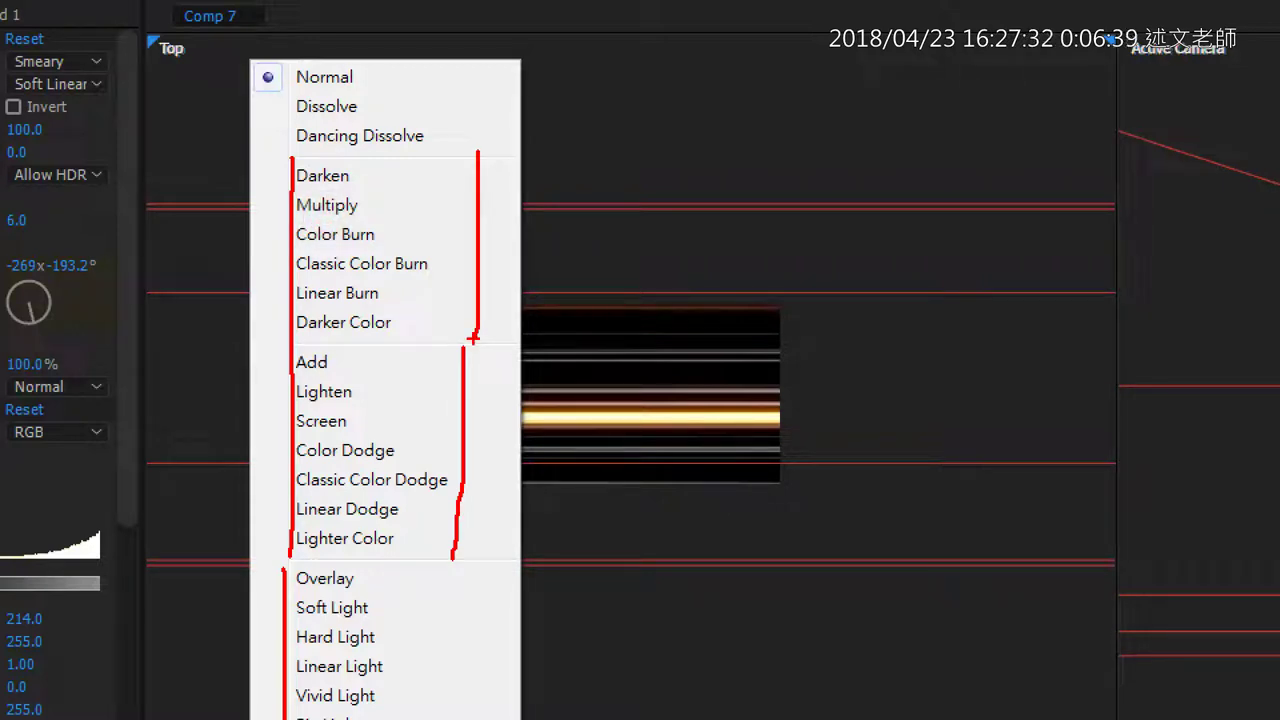
mouse_move(274, 343)
mouse_down()
mouse_move(496, 343)
mouse_move(507, 538)
mouse_move(285, 550)
mouse_up()
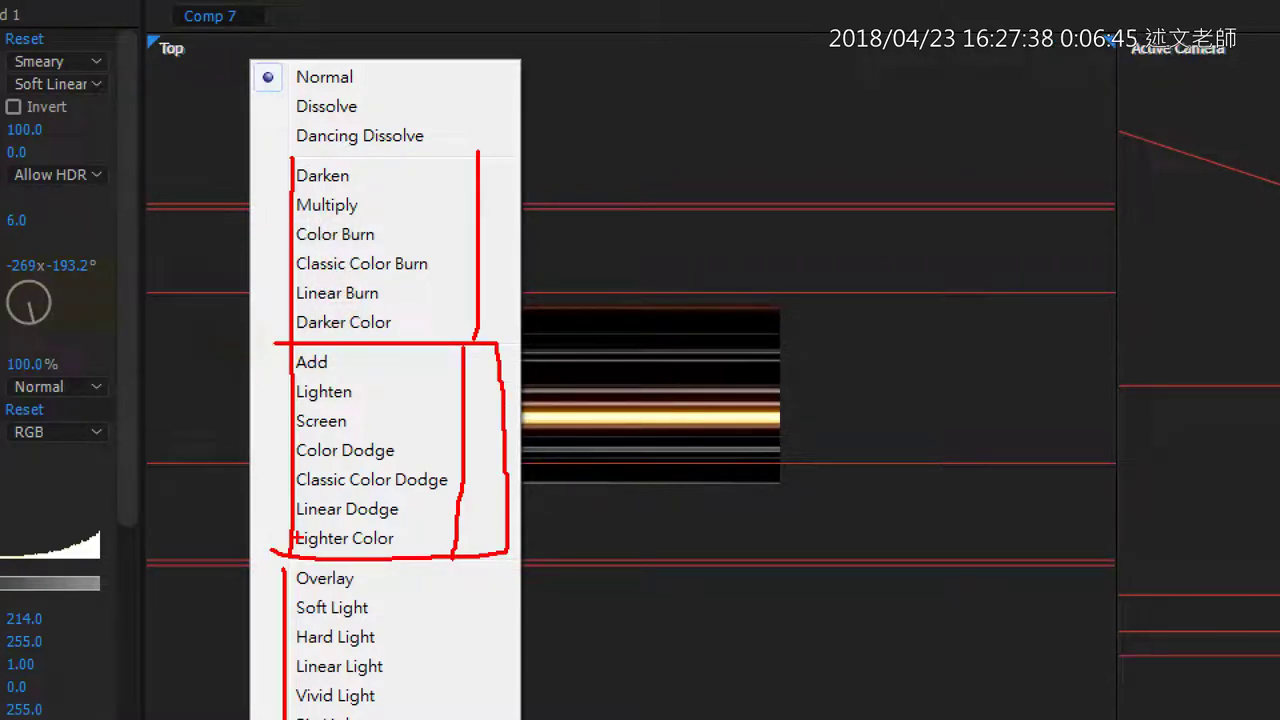
key(Escape)
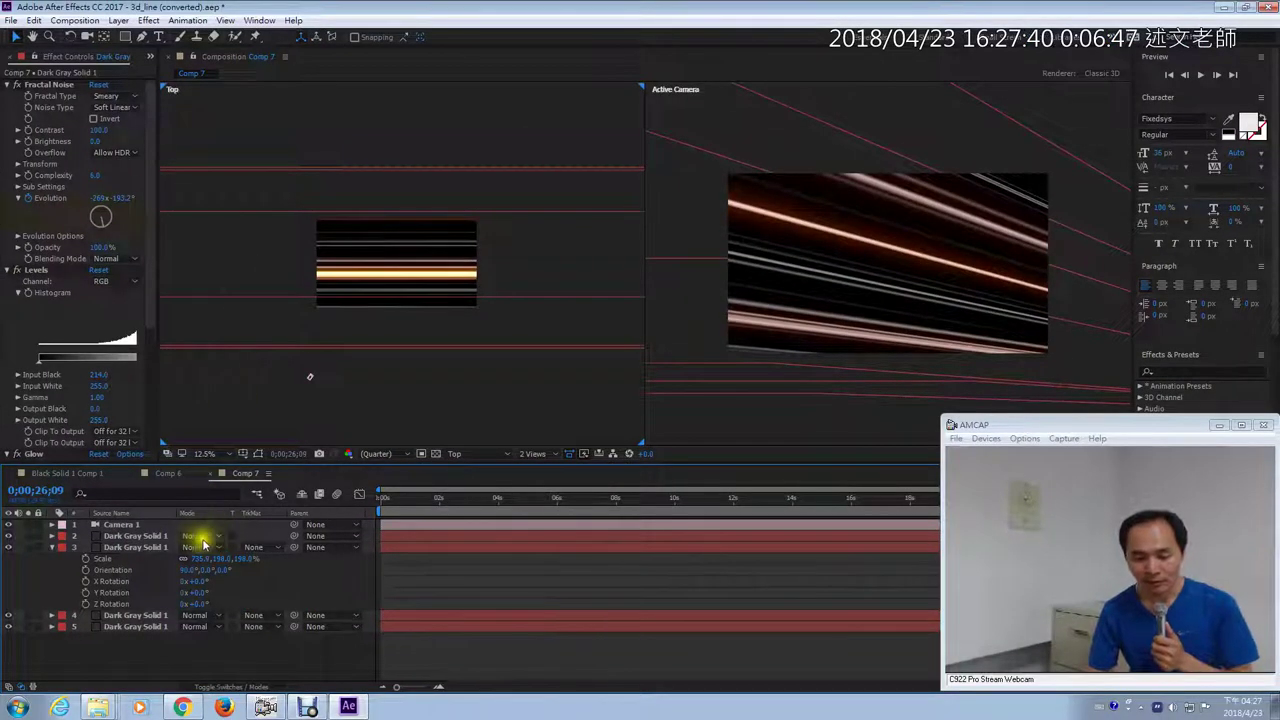
Step: Set the blending mode of all four Dark Gray Solid 1 layers to Add
click(137, 535)
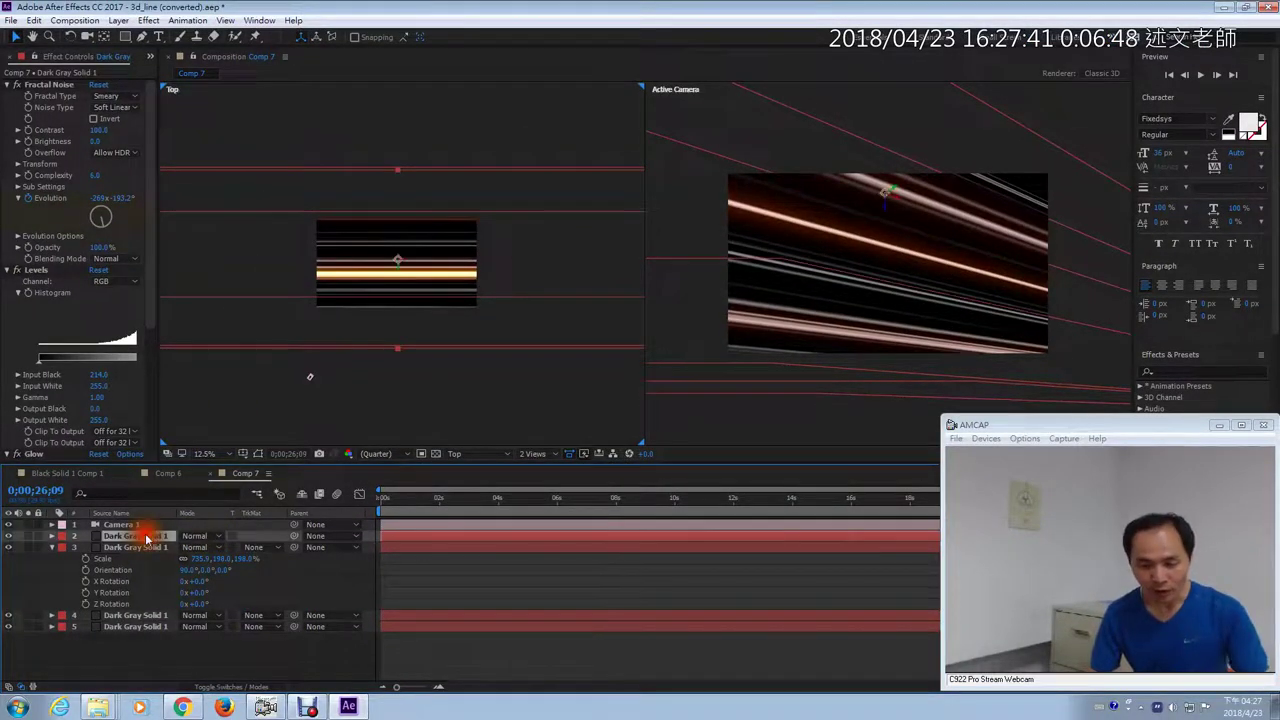
shift+click(143, 627)
click(218, 538)
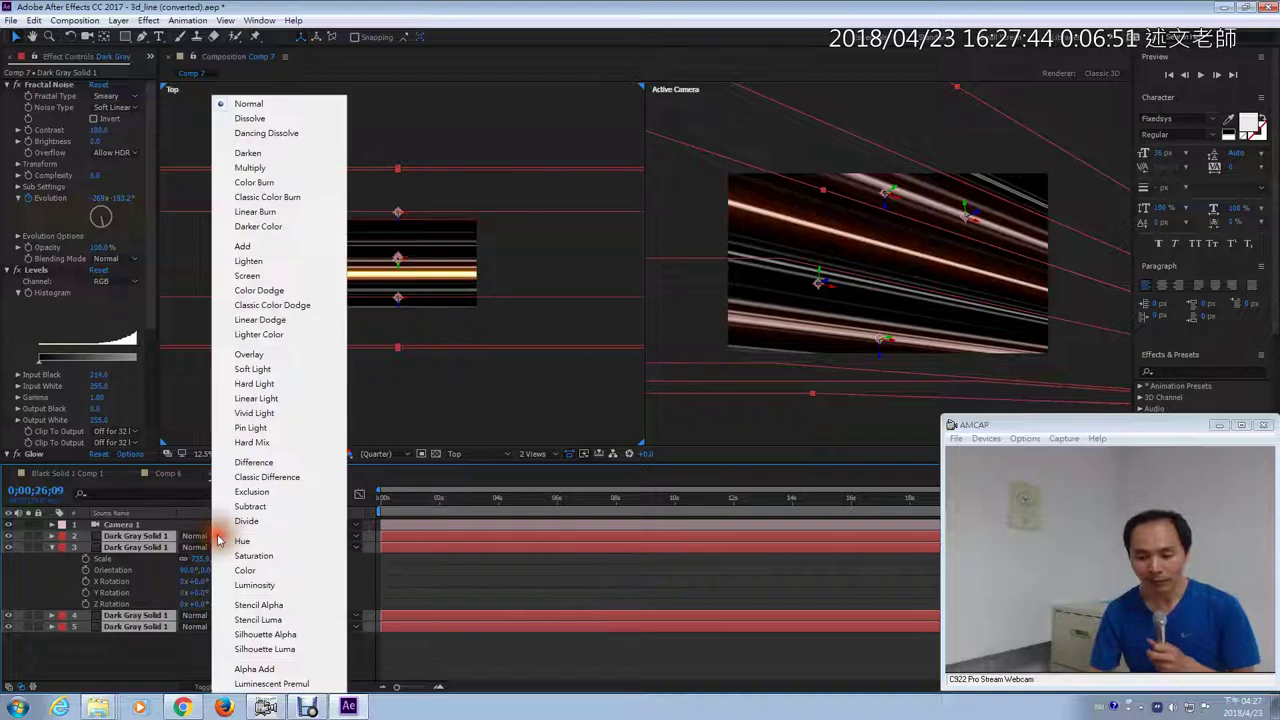
click(279, 252)
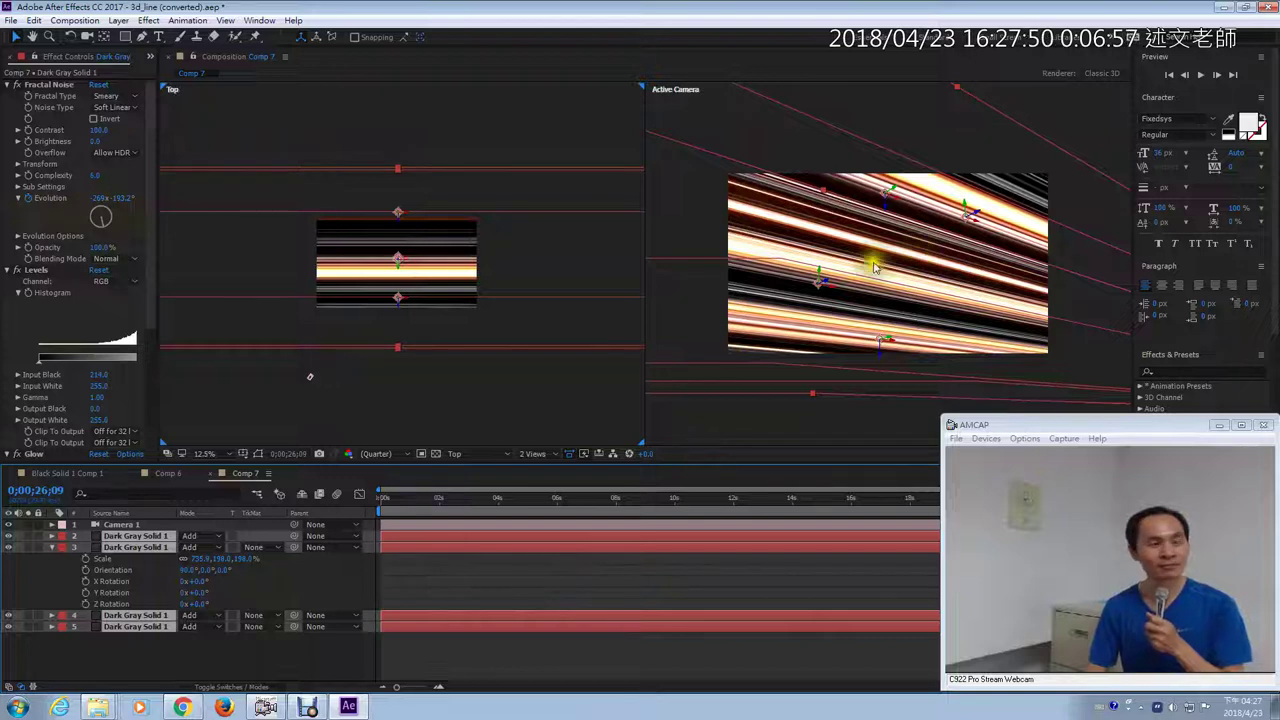
Step: Move the camera sideways across to the right of the planes in the Top view
click(309, 383)
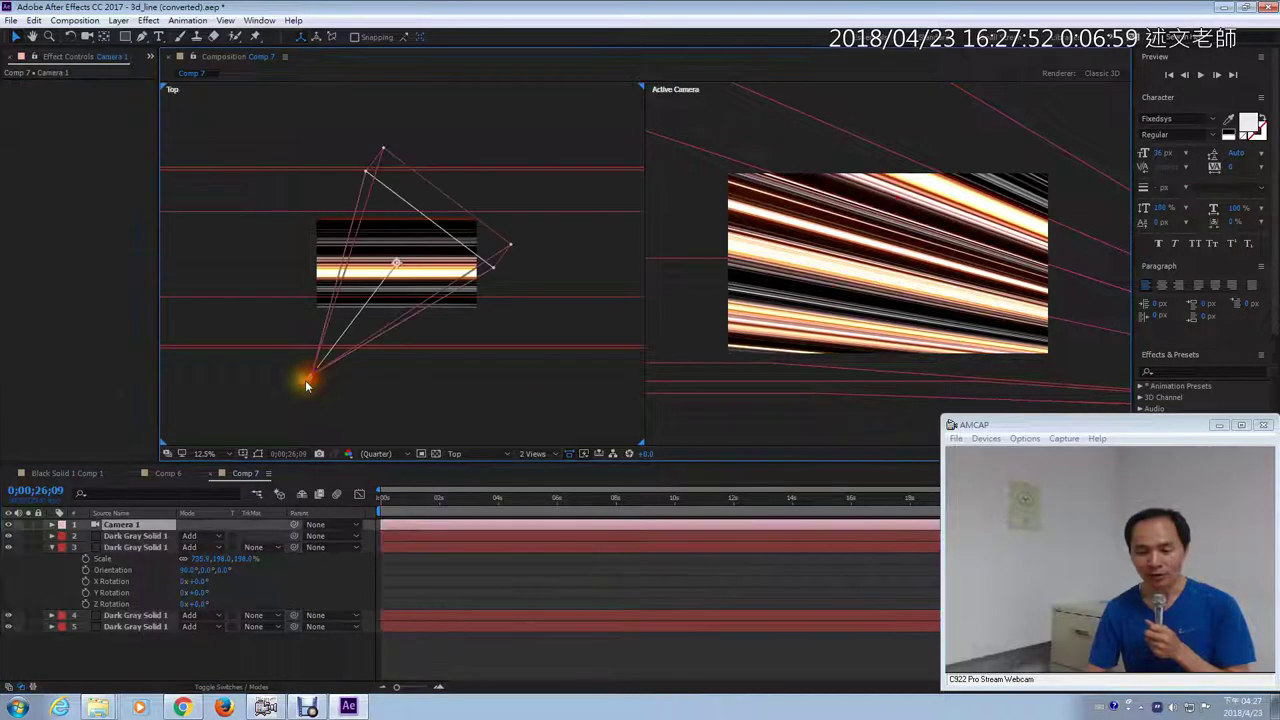
click(309, 383)
drag(309, 383, 532, 402)
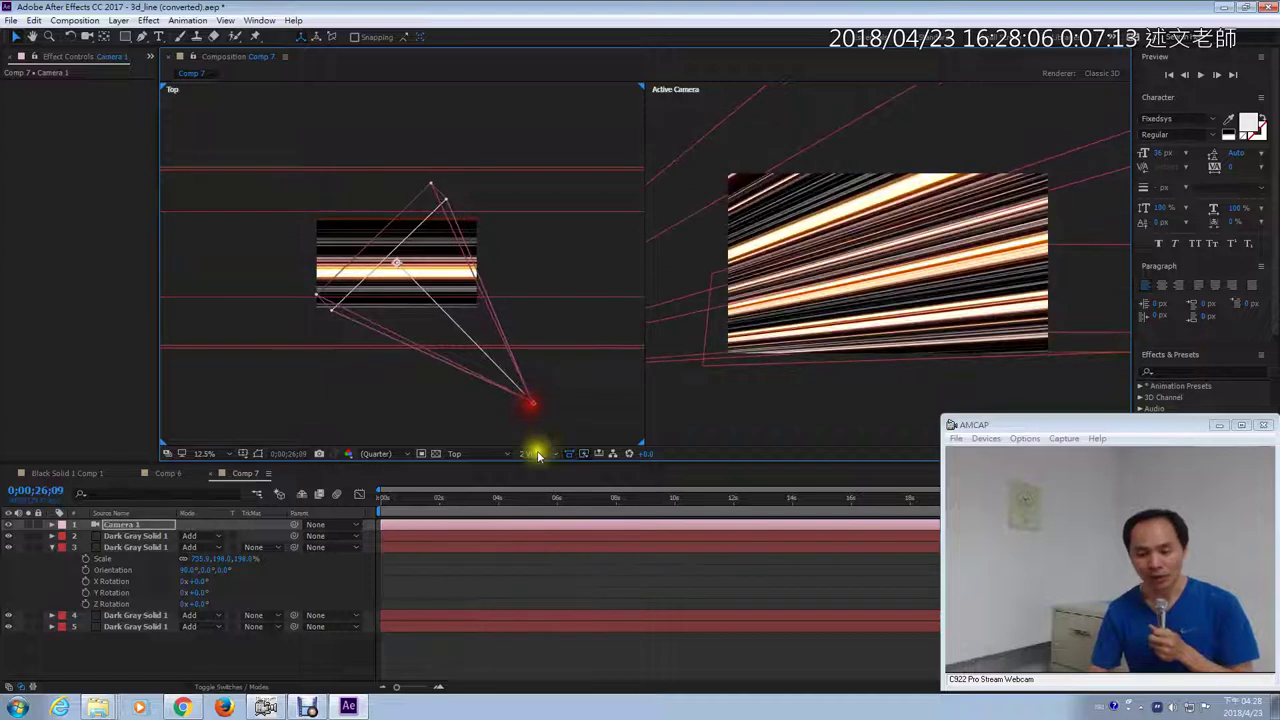
Step: Switch the Top view to Left, try the camera on the opposite side of the planes, and place it back in front, lower below the floor
click(455, 453)
click(475, 524)
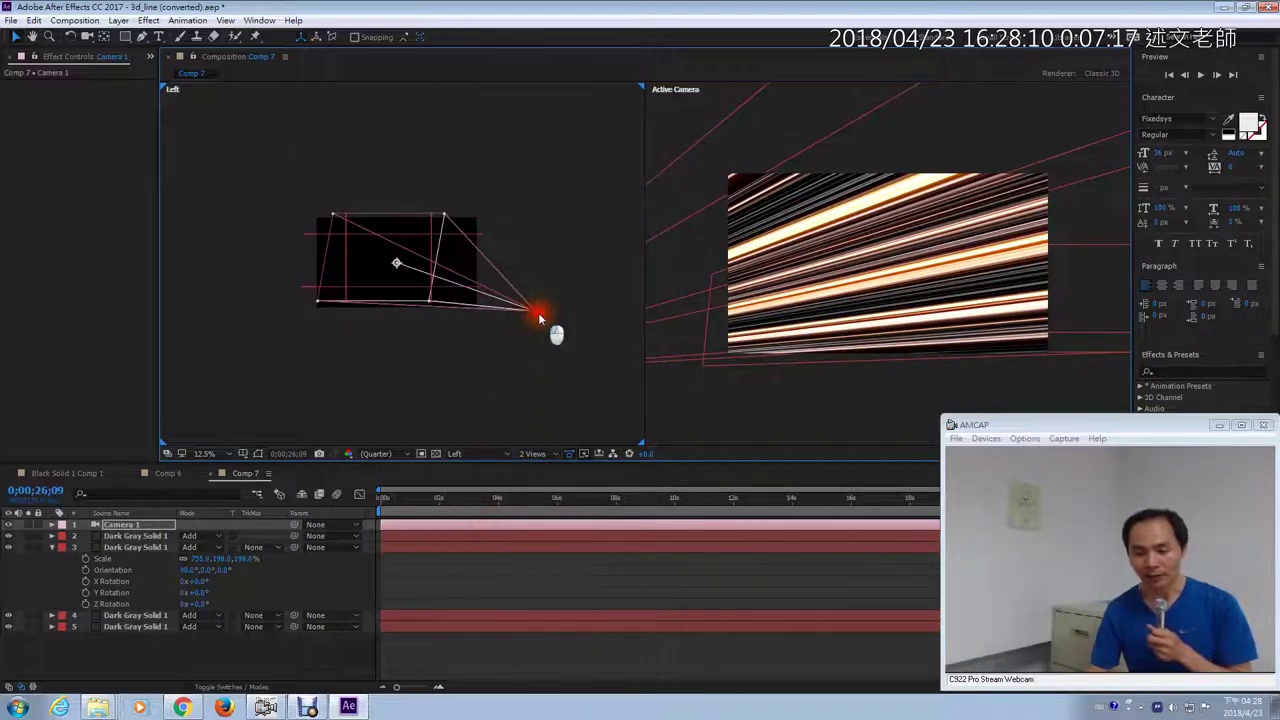
mouse_move(538, 316)
mouse_down()
mouse_move(427, 263)
mouse_move(337, 266)
mouse_move(311, 297)
mouse_move(333, 308)
mouse_move(300, 294)
mouse_move(289, 326)
mouse_move(274, 317)
mouse_move(286, 357)
mouse_up()
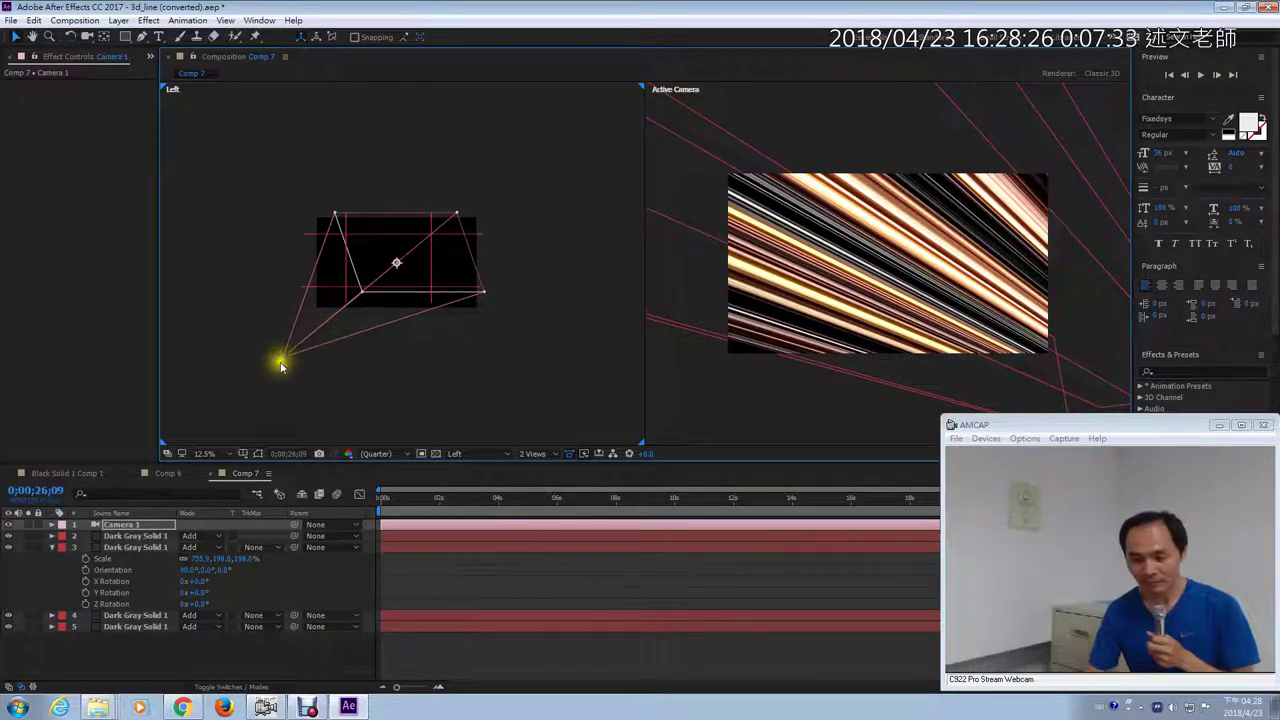
drag(283, 360, 531, 356)
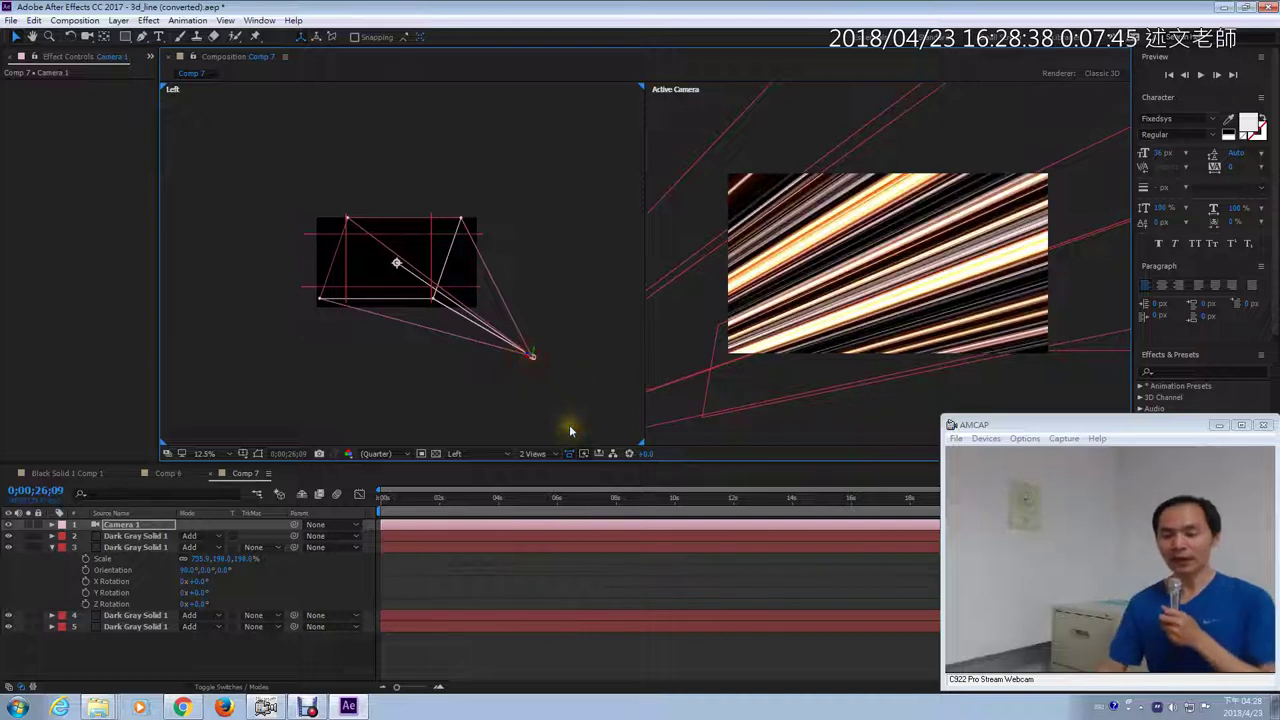
Step: Scale the rear vertical plane, layer 4, up proportionally to about 1398.9, 376.4, 376.4%
click(345, 262)
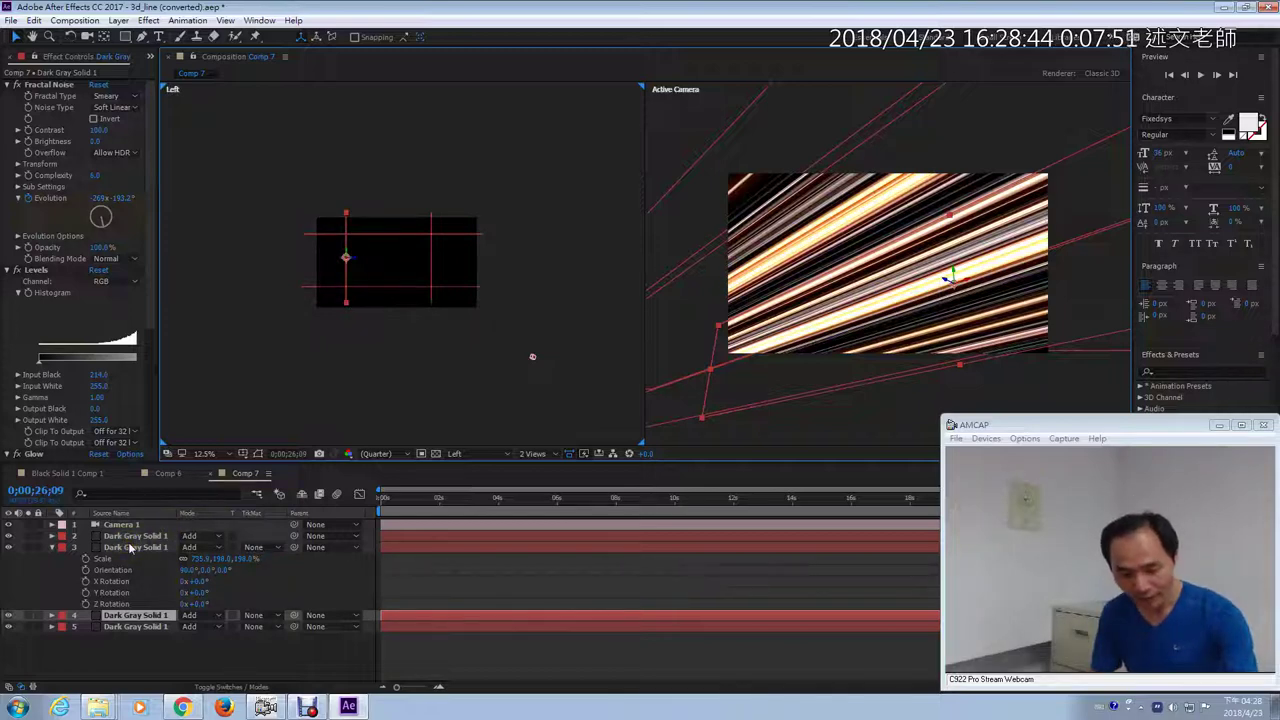
key(s)
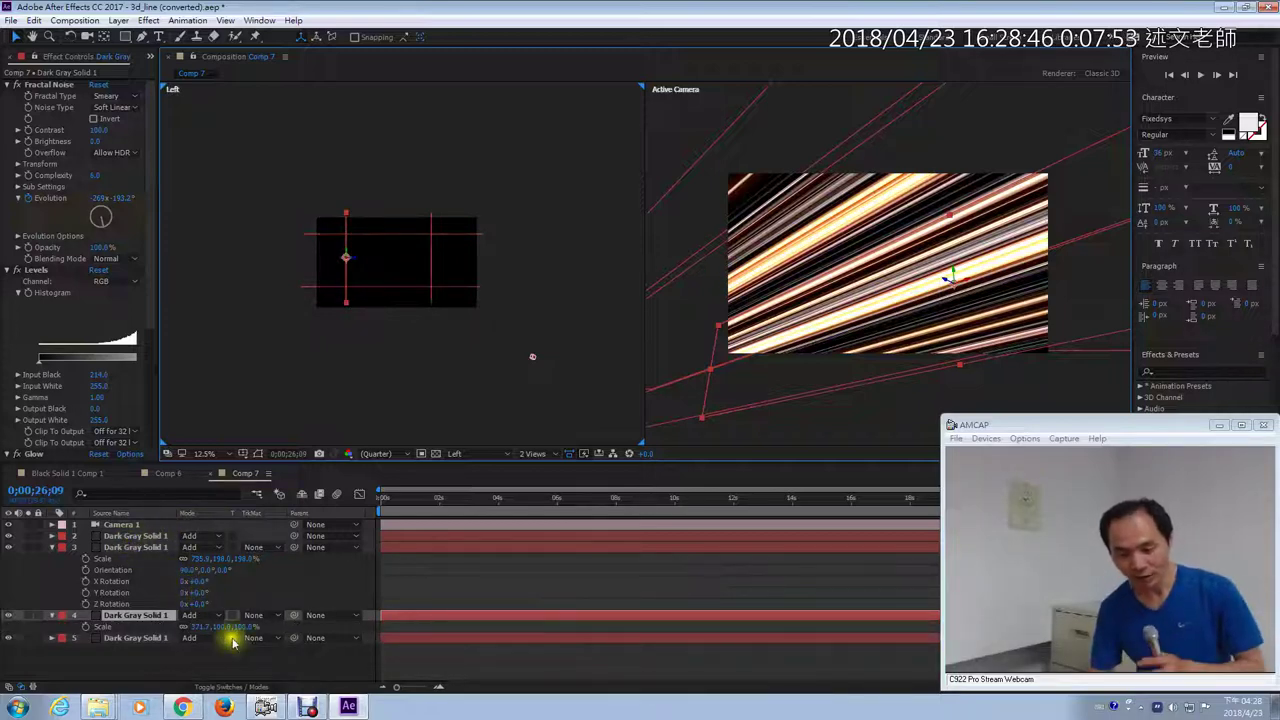
drag(240, 626, 355, 621)
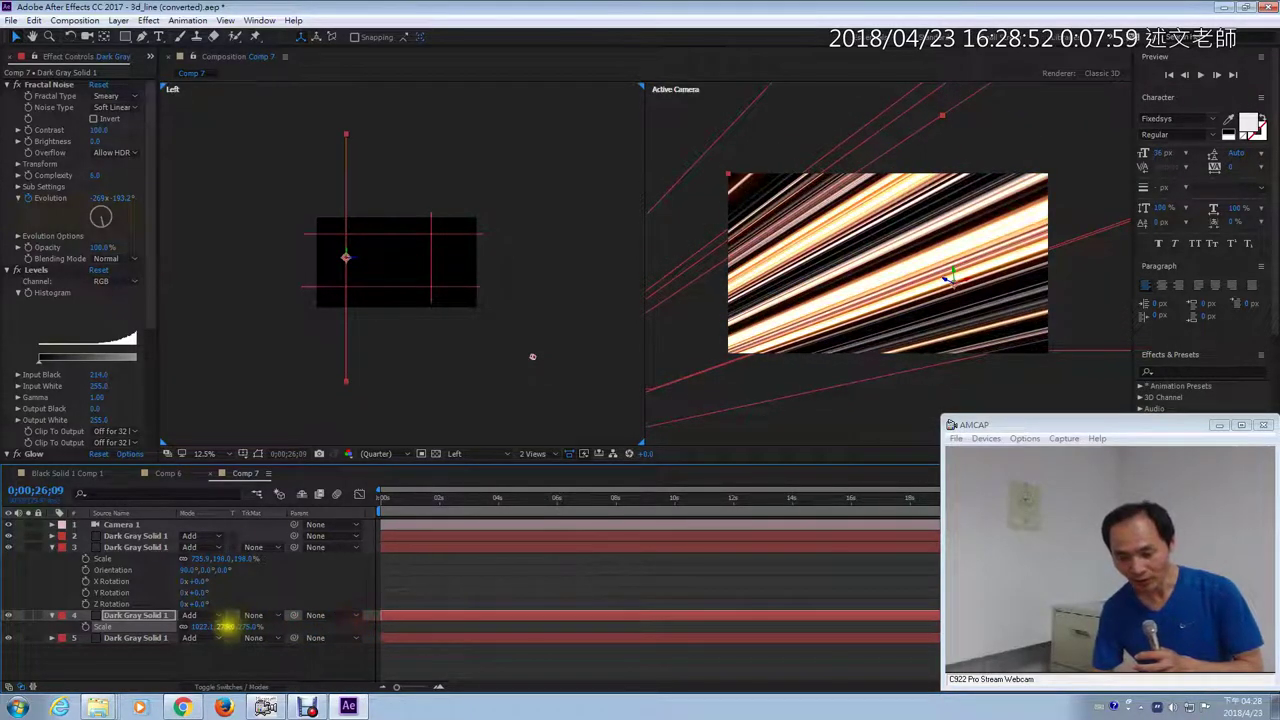
mouse_move(226, 626)
mouse_down()
mouse_move(366, 623)
mouse_move(170, 627)
mouse_up()
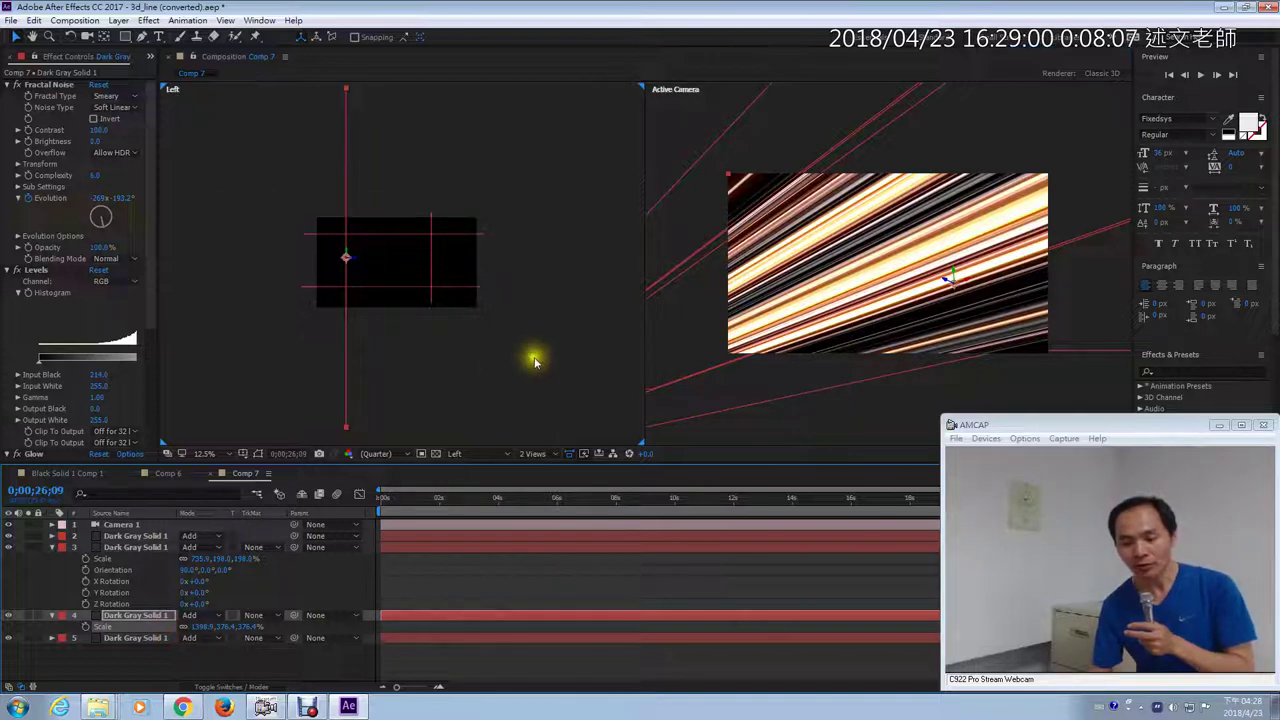
Step: Scale the vertical plane nearest the camera, layer 5, up proportionally to about 1527.6, 411.0, 411.0%
click(534, 357)
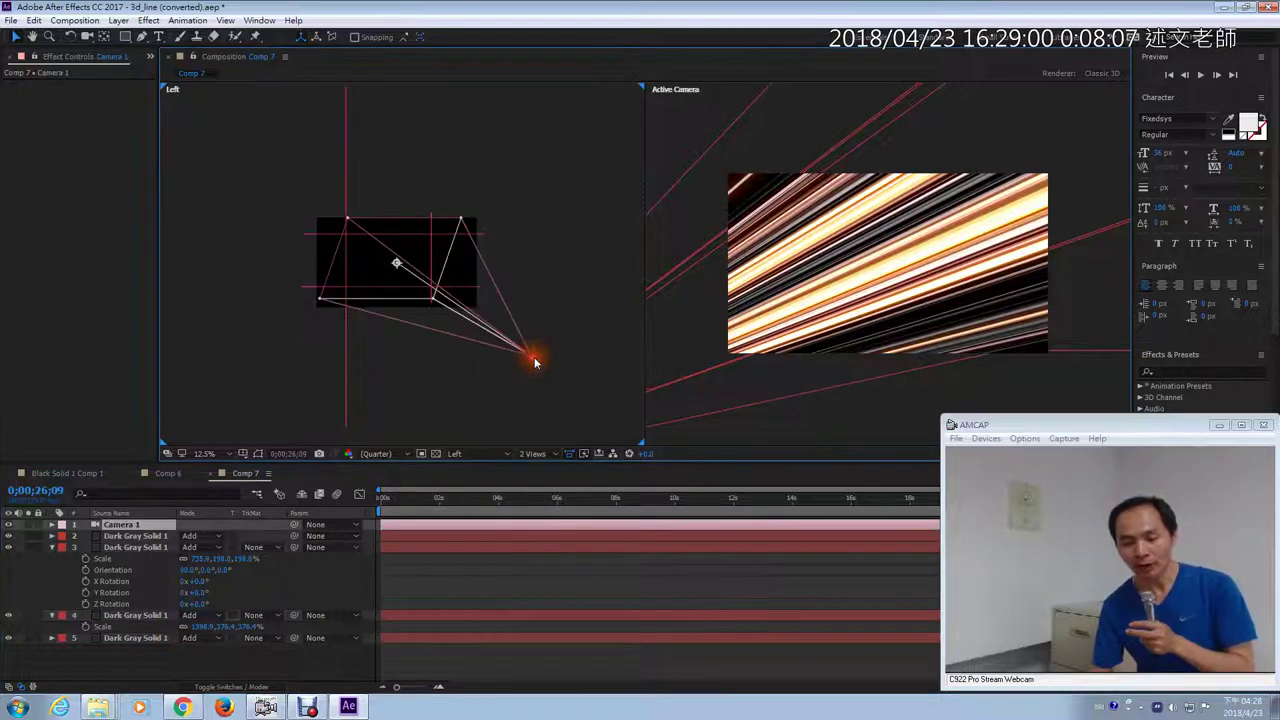
click(430, 216)
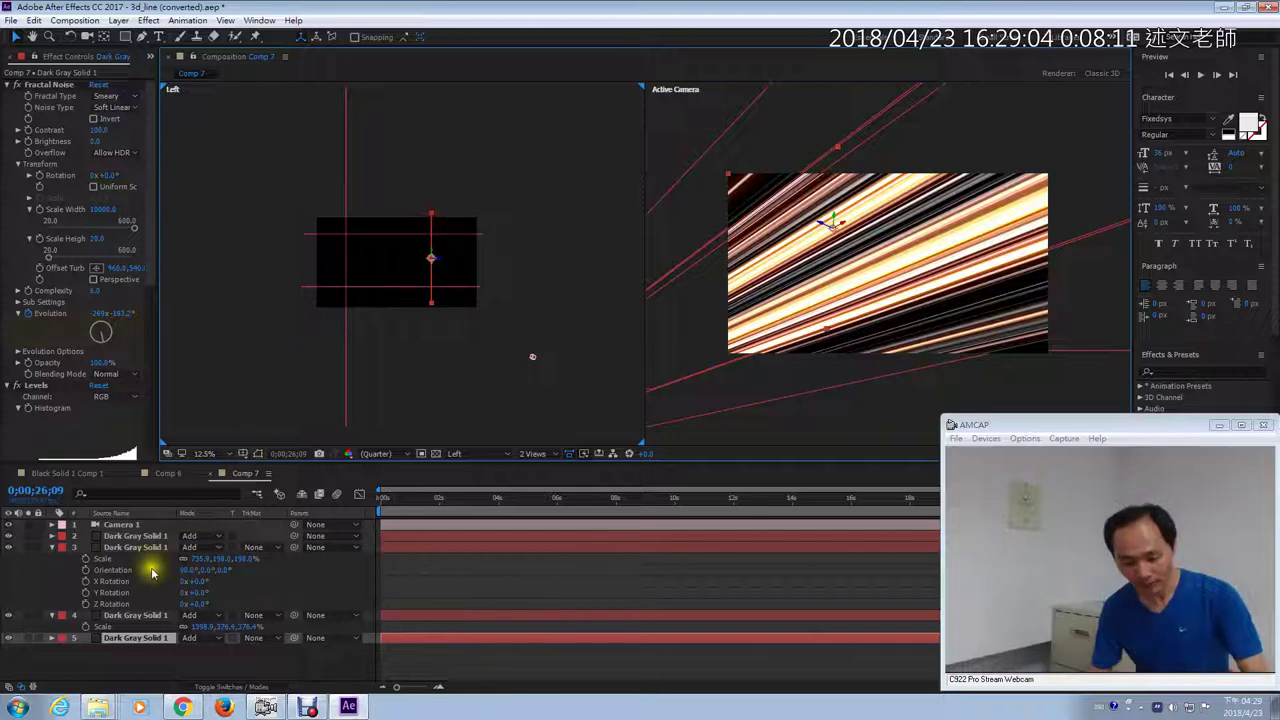
key(s)
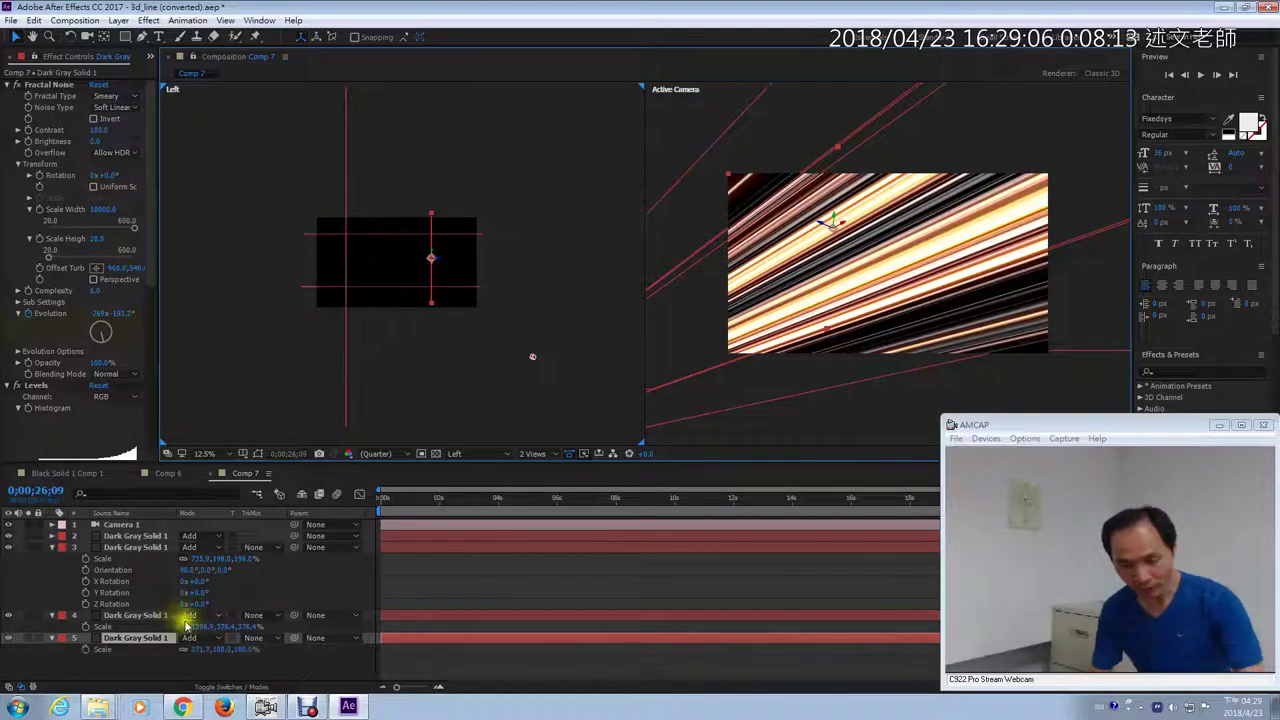
mouse_move(240, 648)
mouse_down()
mouse_move(431, 646)
mouse_move(211, 646)
mouse_move(262, 652)
mouse_move(249, 651)
mouse_up()
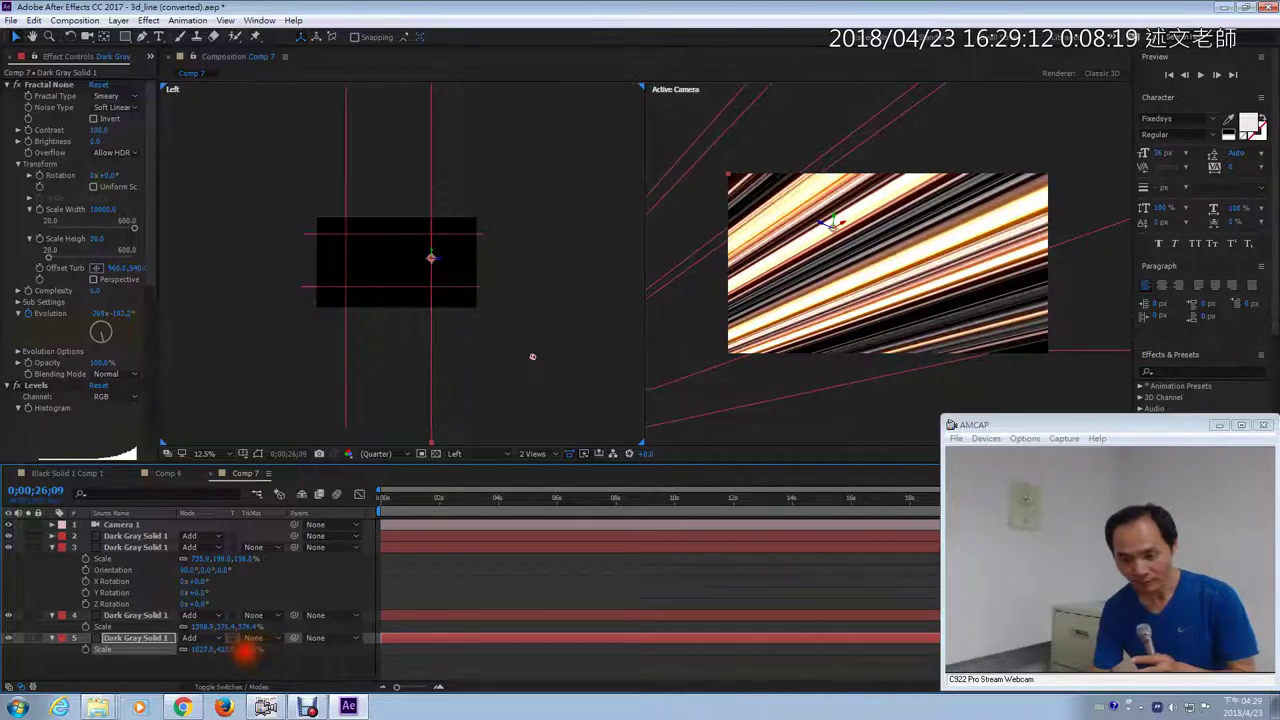
Step: Switch the Left view to Top, move the camera back past the planes on their right side, and turn off Camera 1's visibility
click(457, 454)
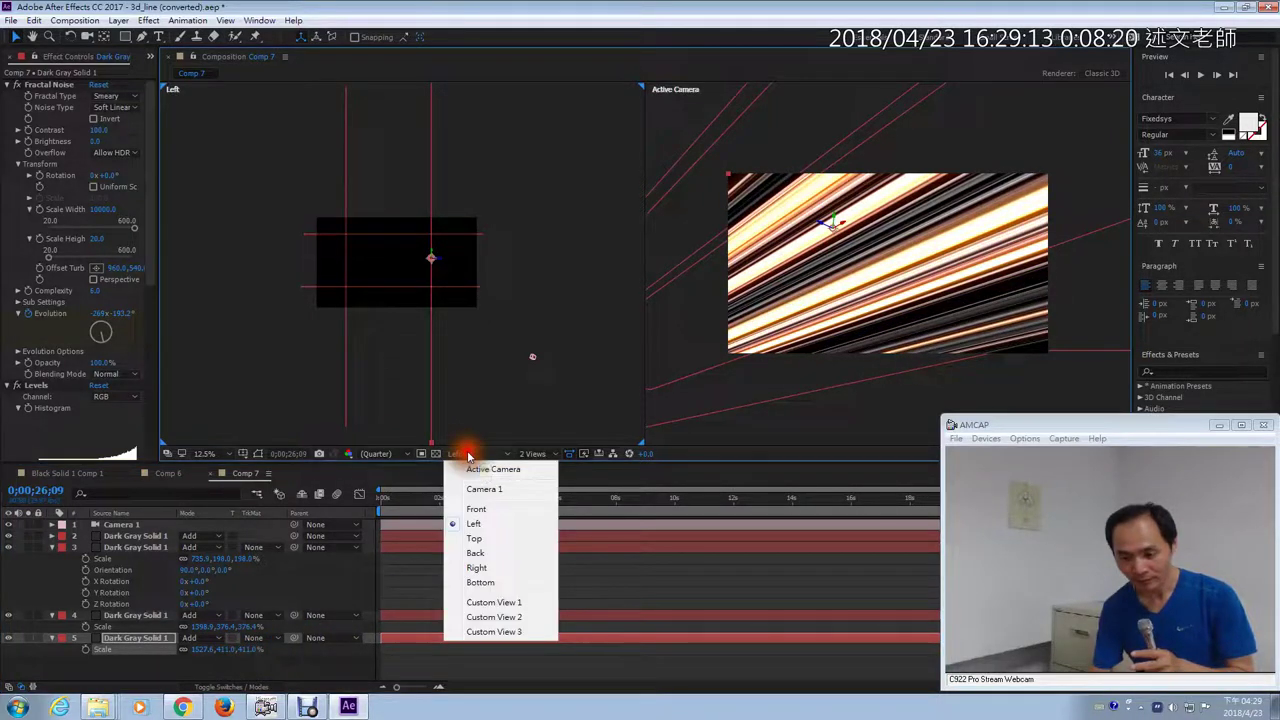
click(485, 543)
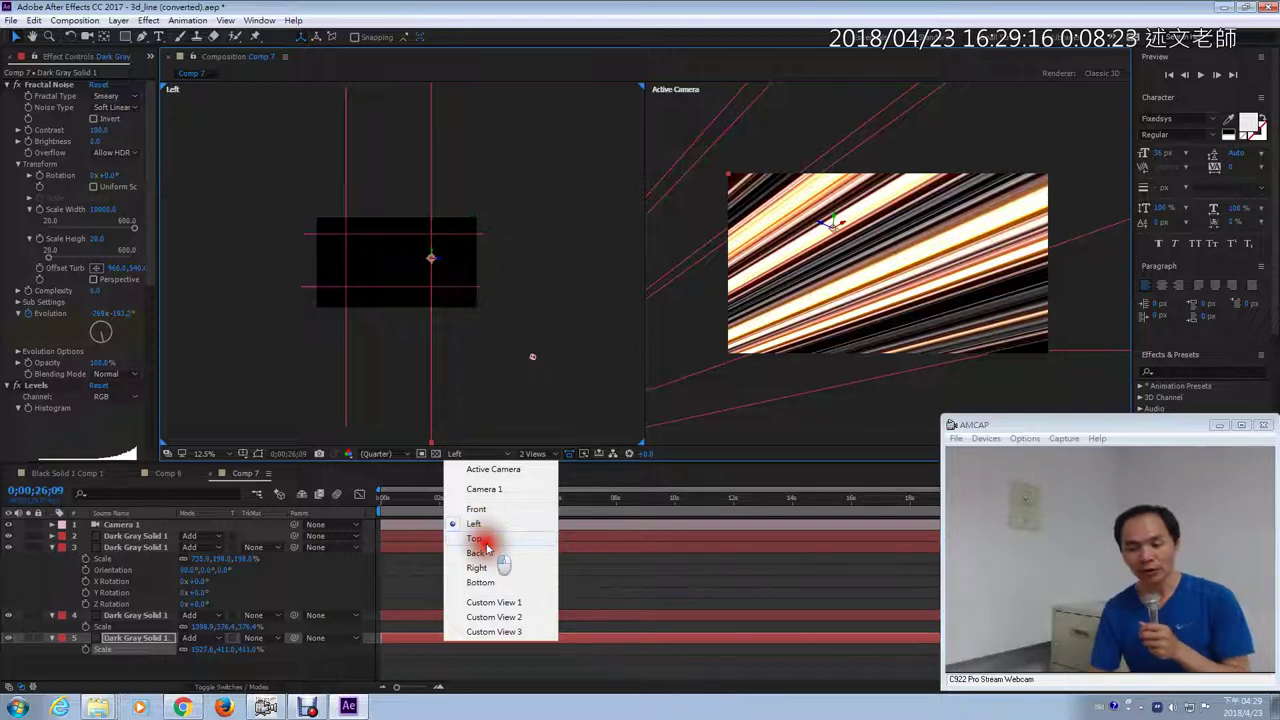
click(534, 401)
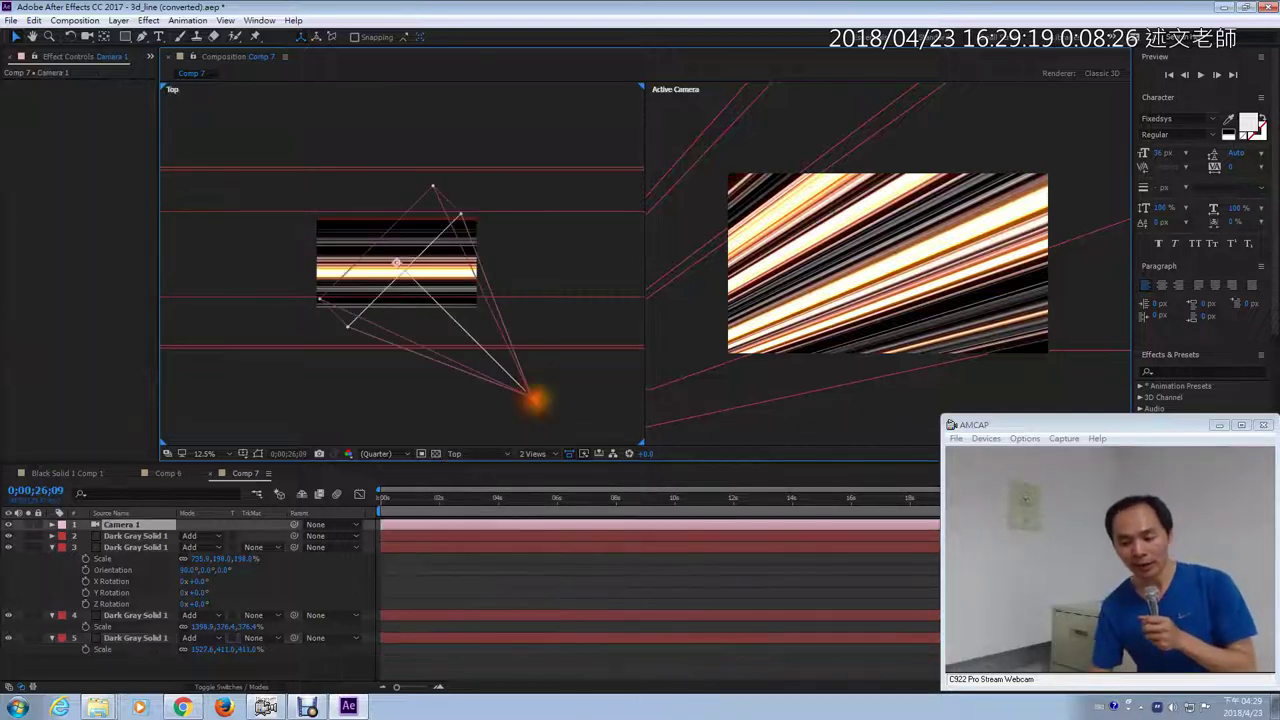
click(549, 420)
click(531, 398)
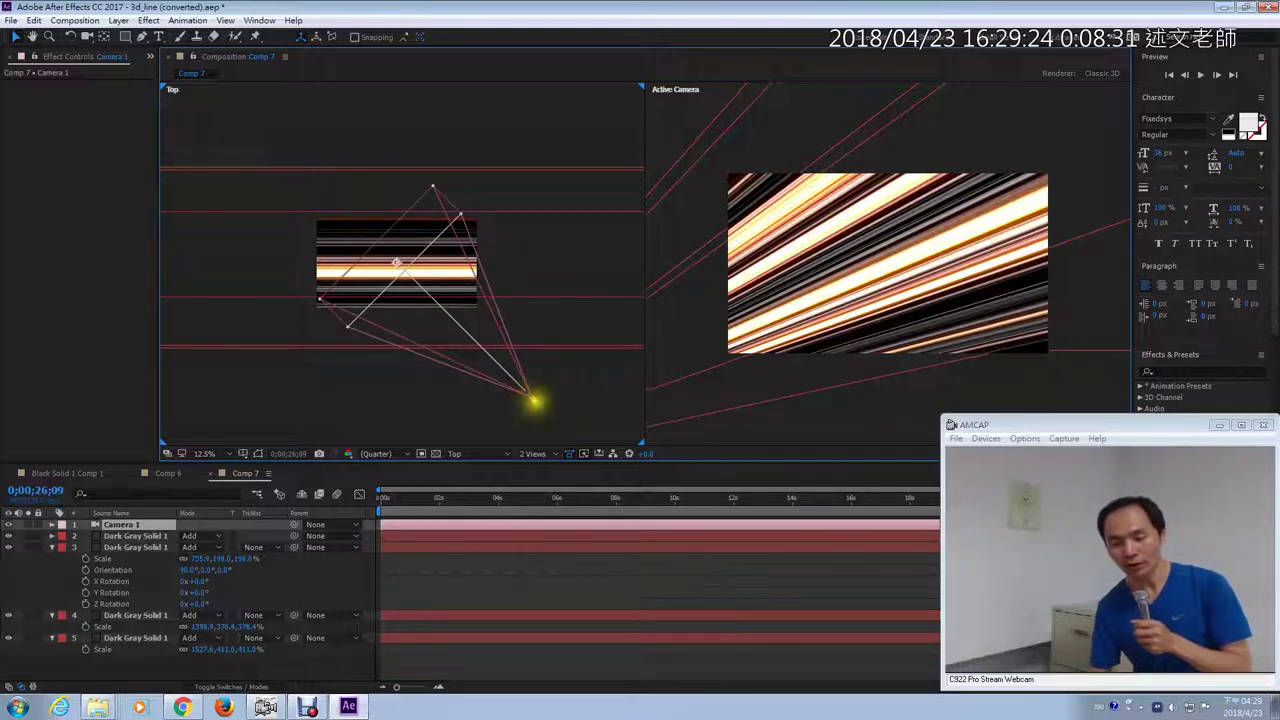
click(535, 407)
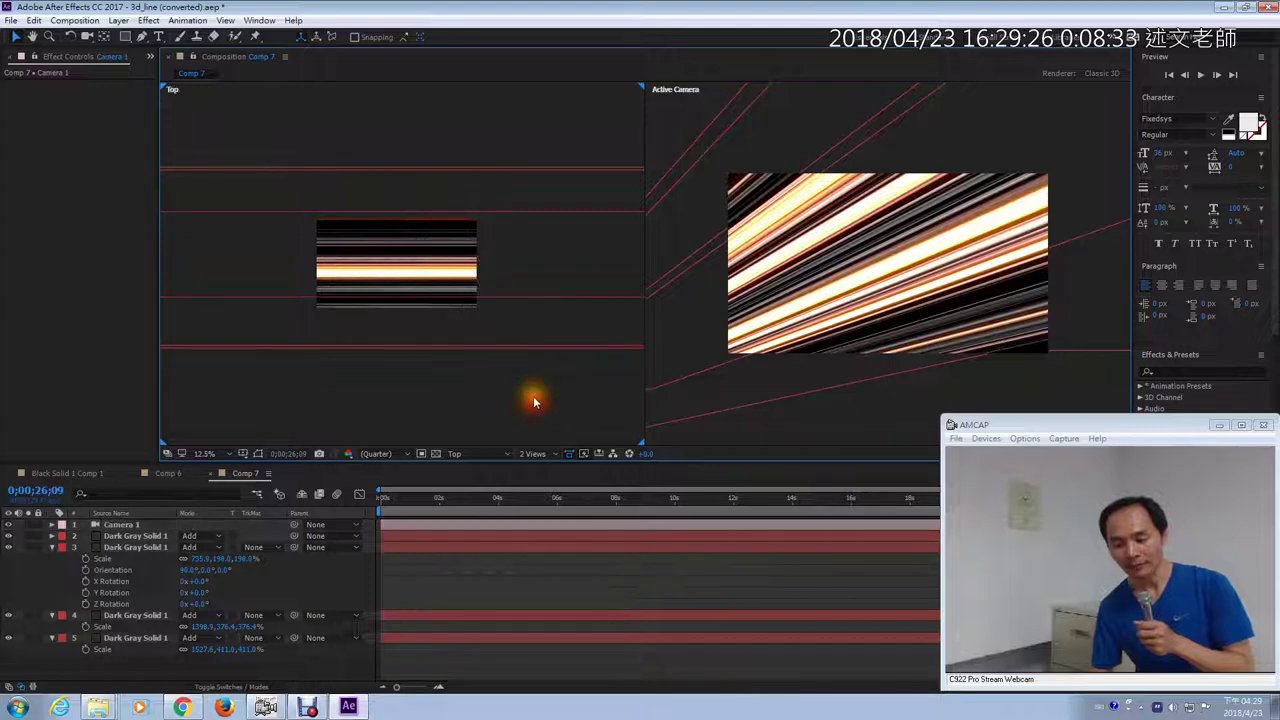
drag(535, 403, 535, 200)
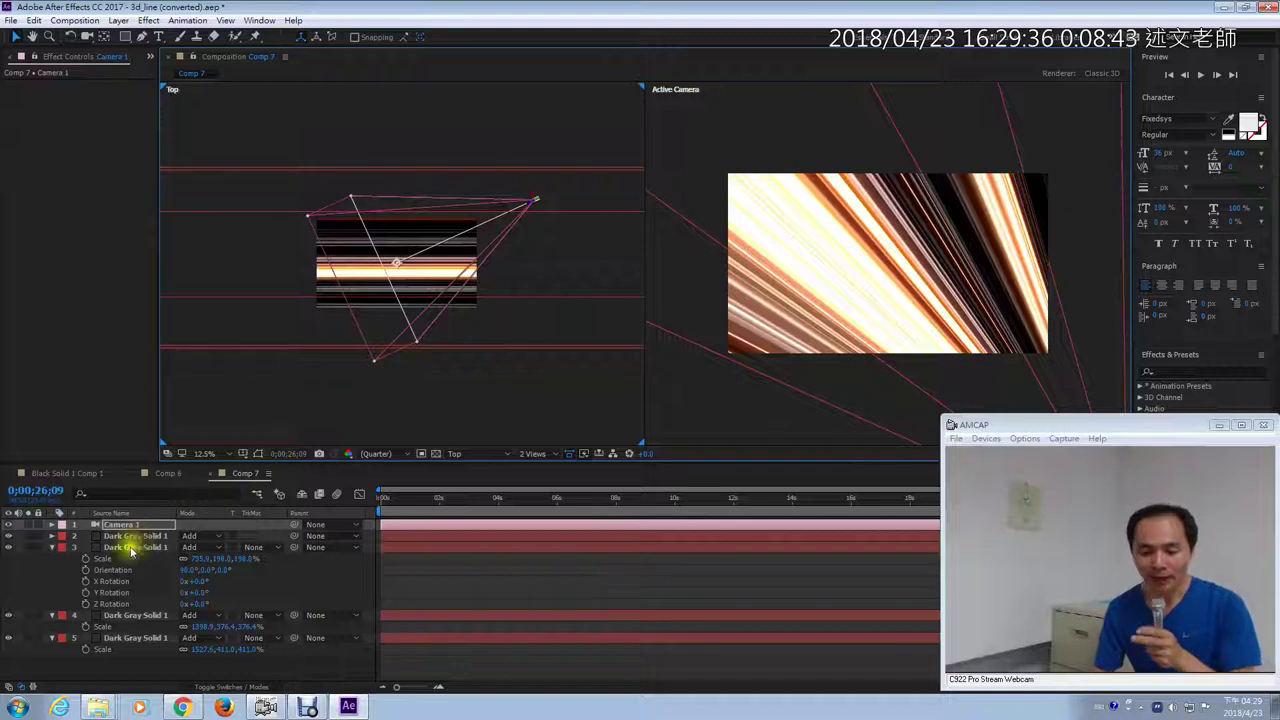
click(9, 525)
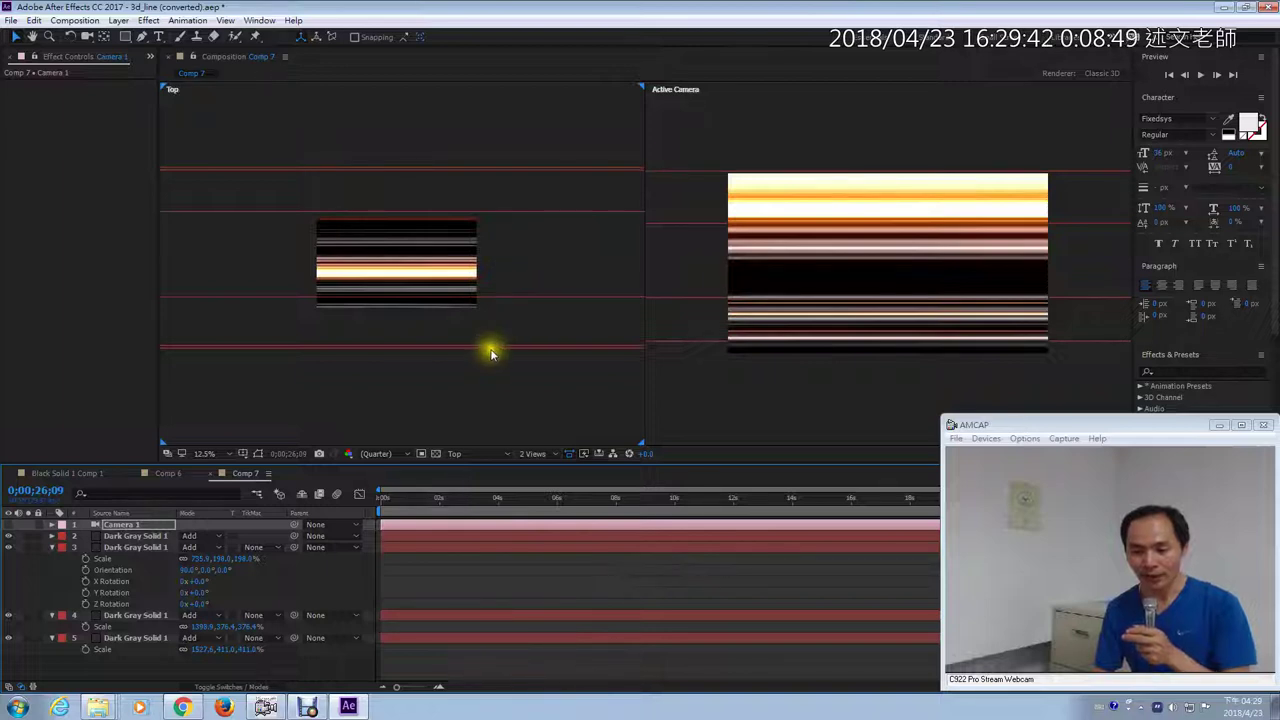
Step: Duplicate the rear vertical plane, layer 4
key(comma)
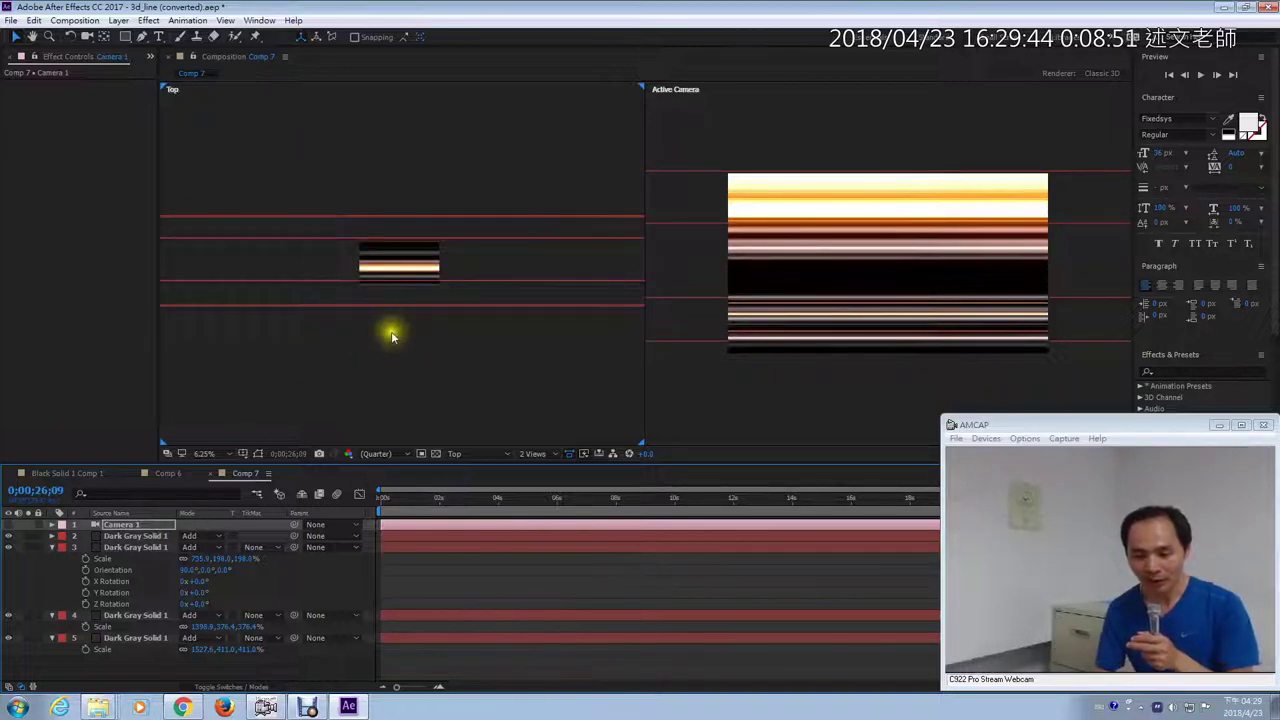
key(comma)
key(comma)
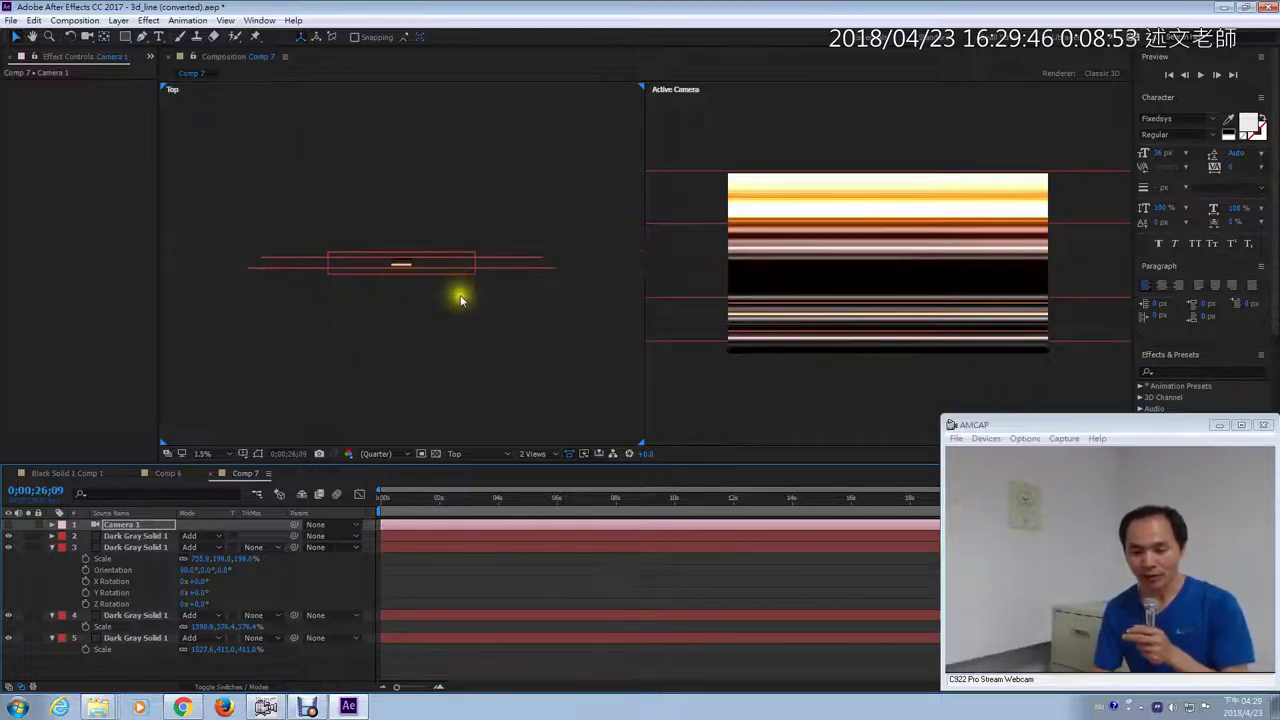
key(period)
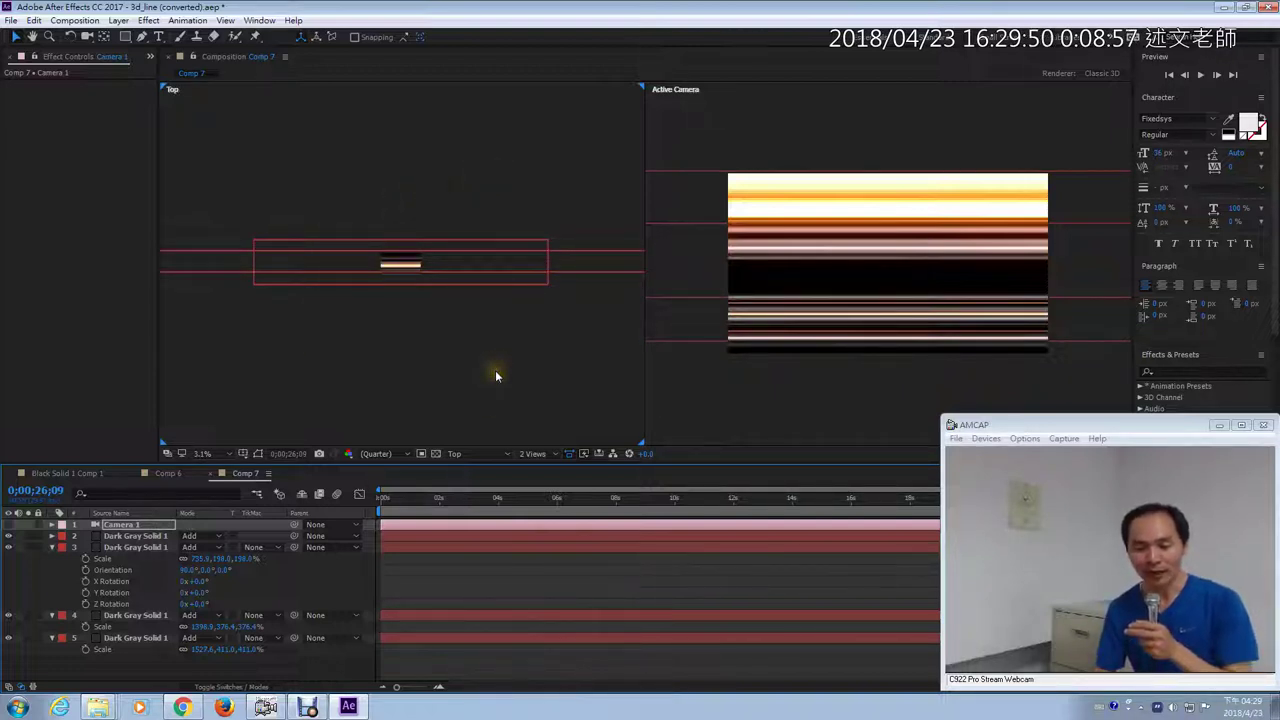
click(246, 254)
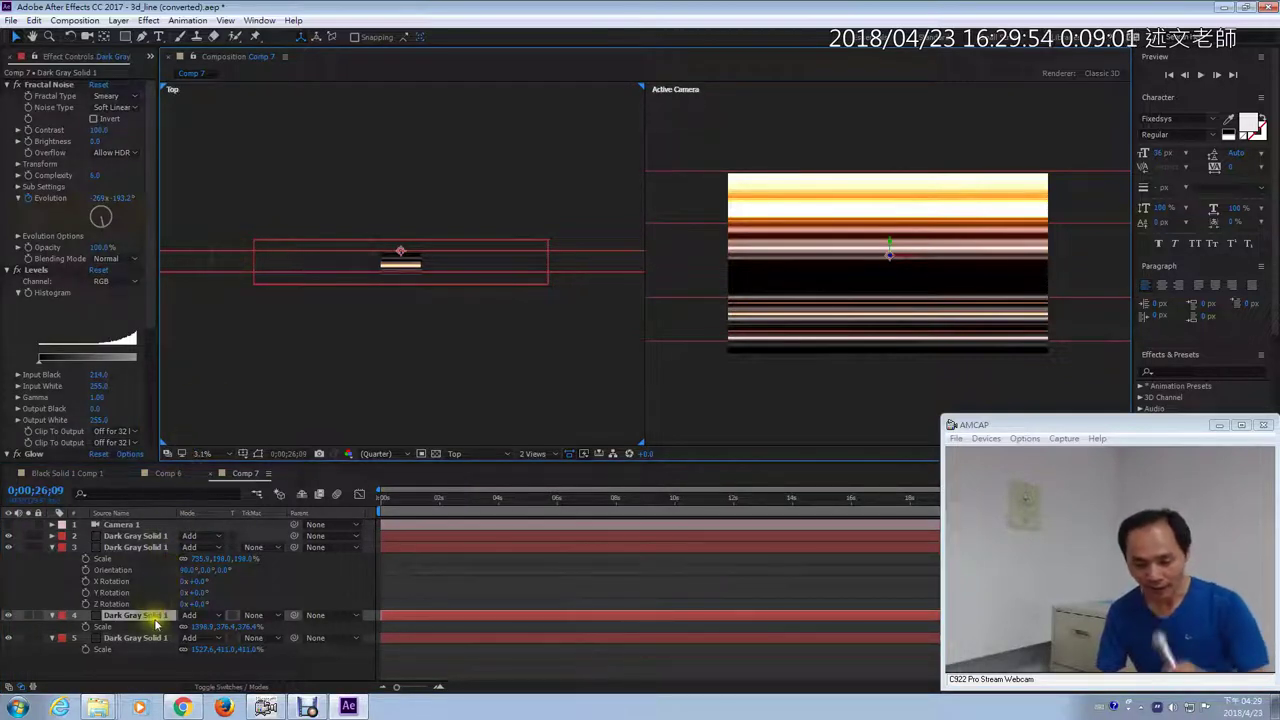
key(ctrl+d)
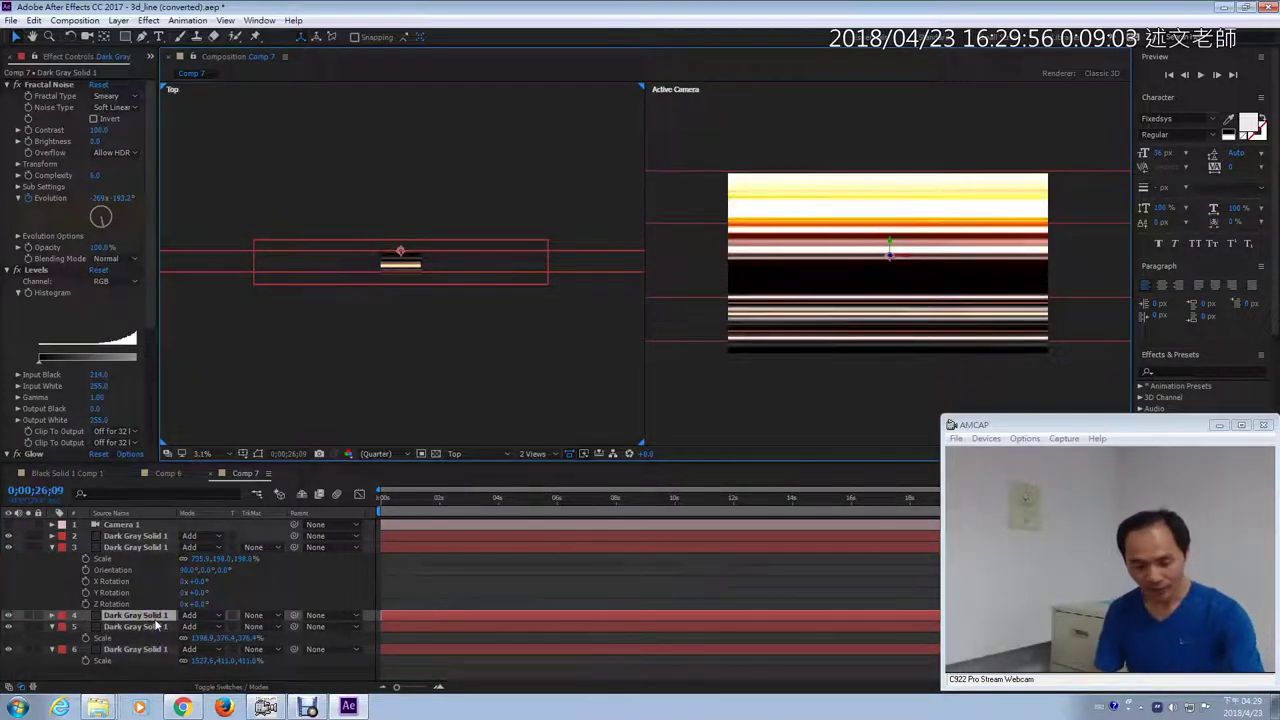
Step: Turn the duplicated plane, layer 4, into a side wall by setting its Y Orientation to 90°
key(r)
click(200, 627)
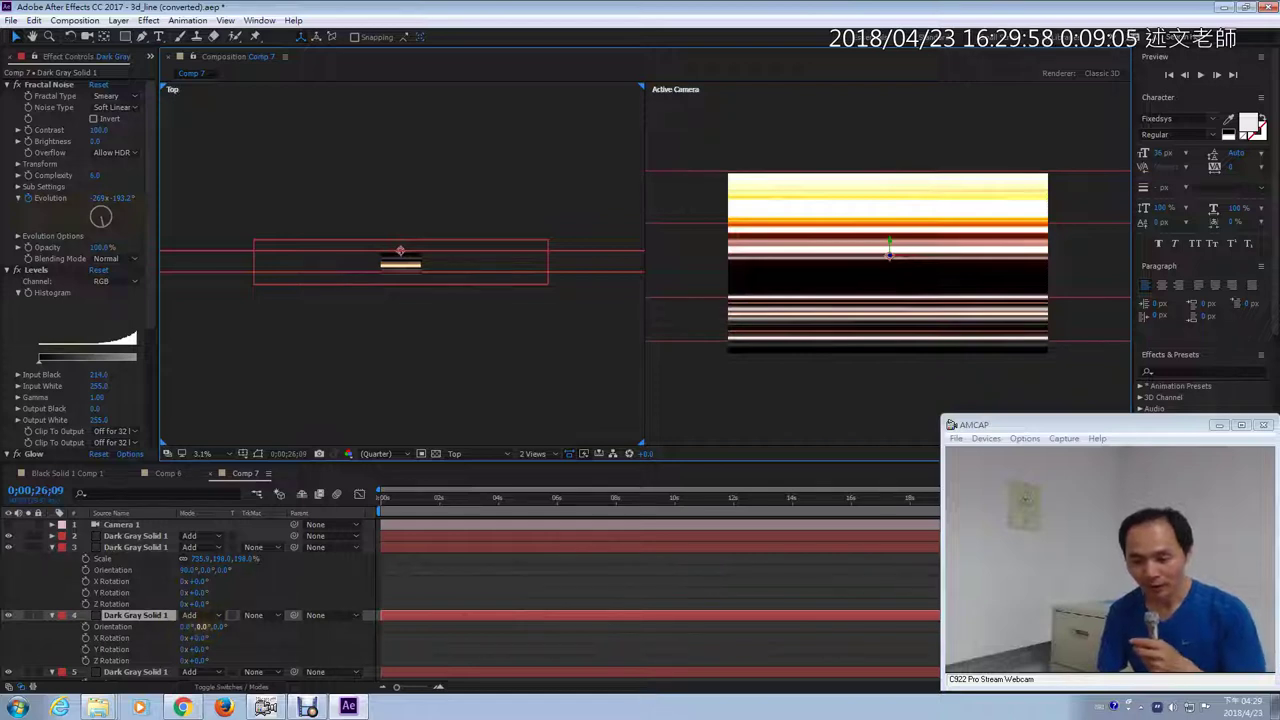
drag(188, 626, 288, 600)
click(203, 627)
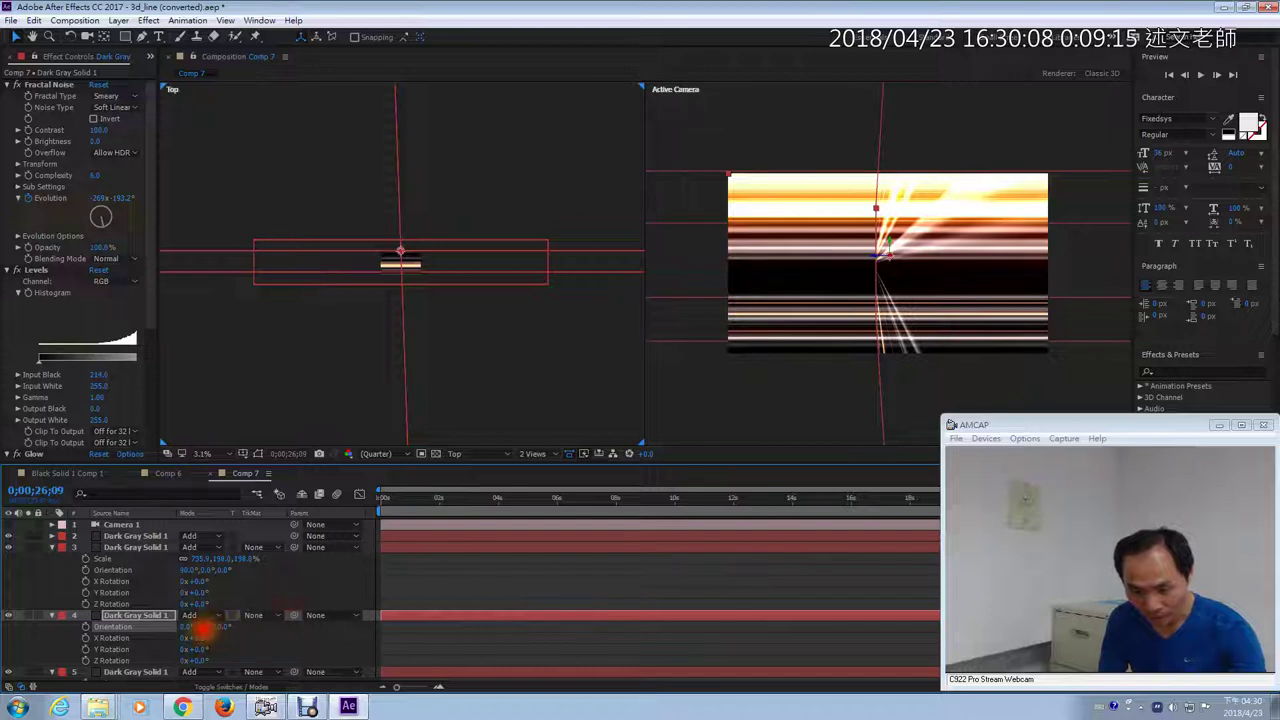
text(90)
key(Return)
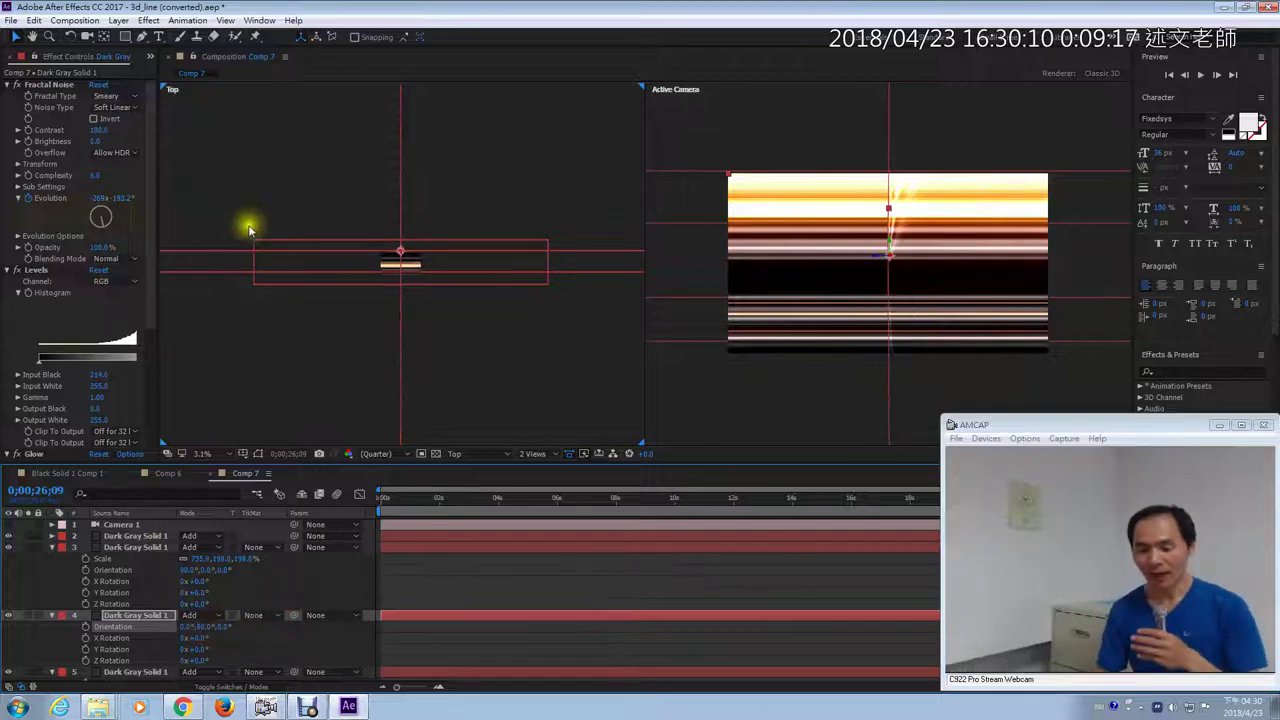
Step: Move the side wall to the left of the planes in the Top view, then duplicate it and place the copy on the right
drag(401, 205, 359, 216)
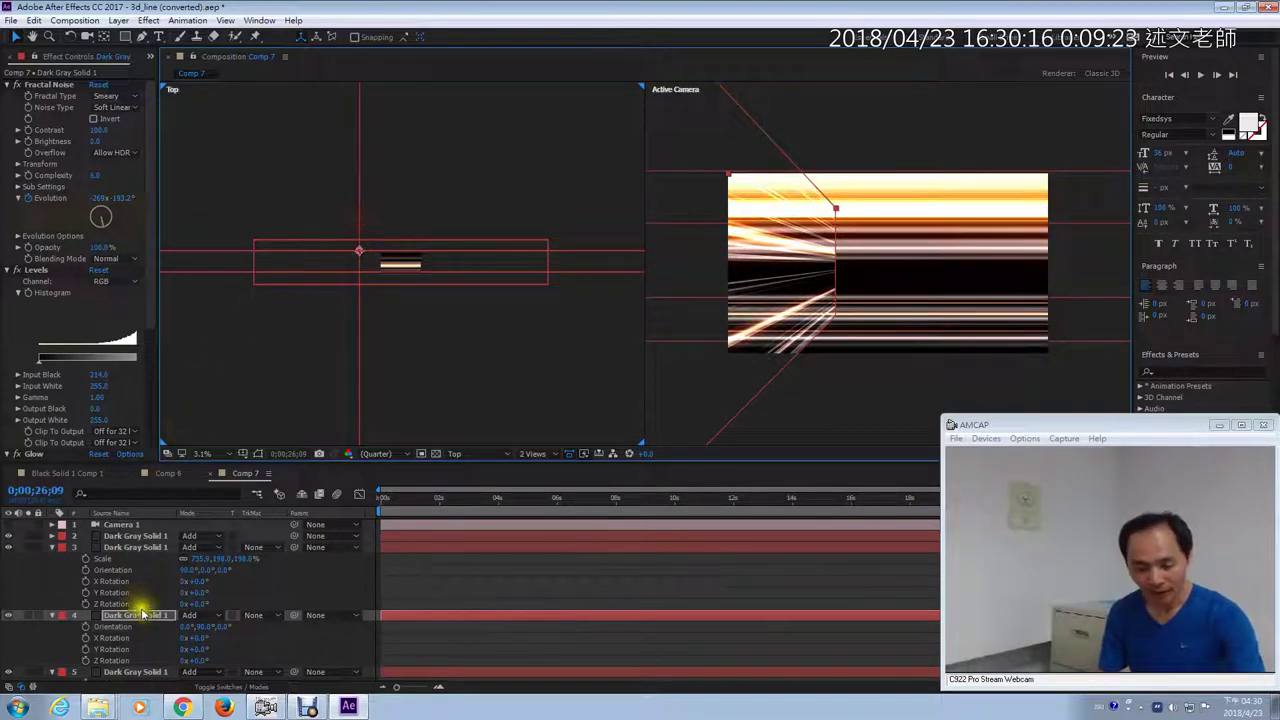
key(ctrl+d)
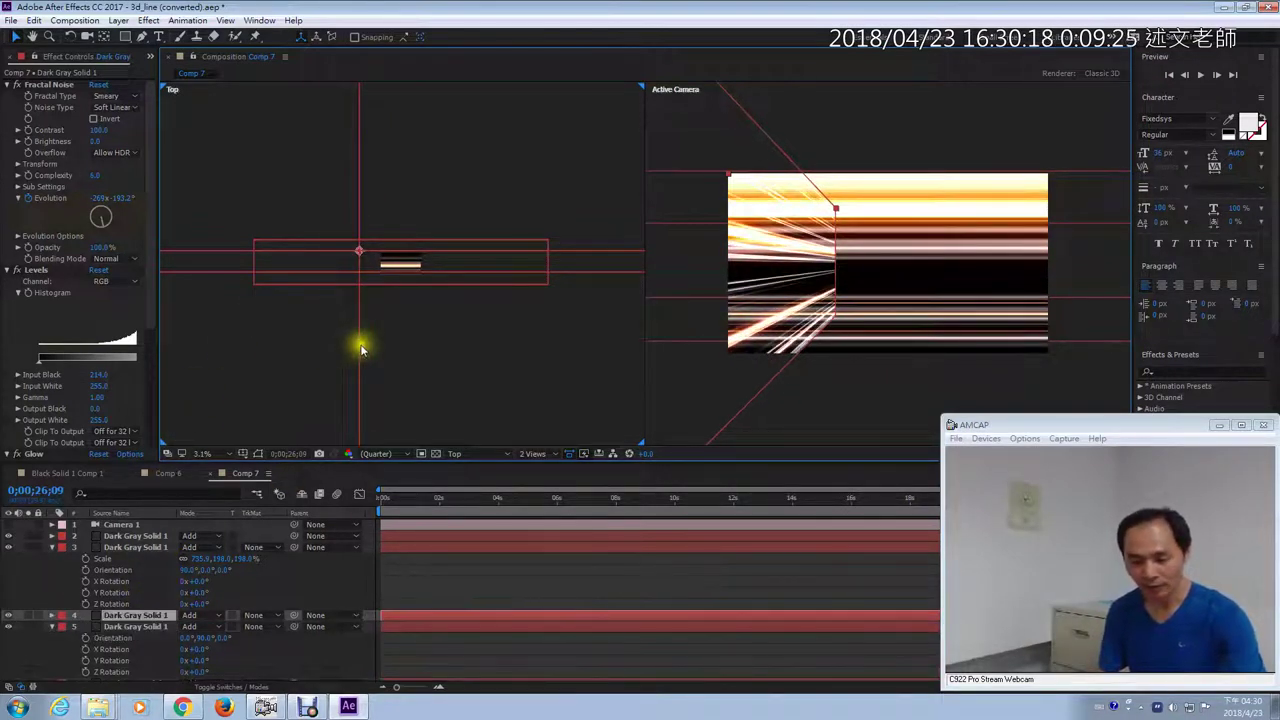
drag(359, 344, 435, 345)
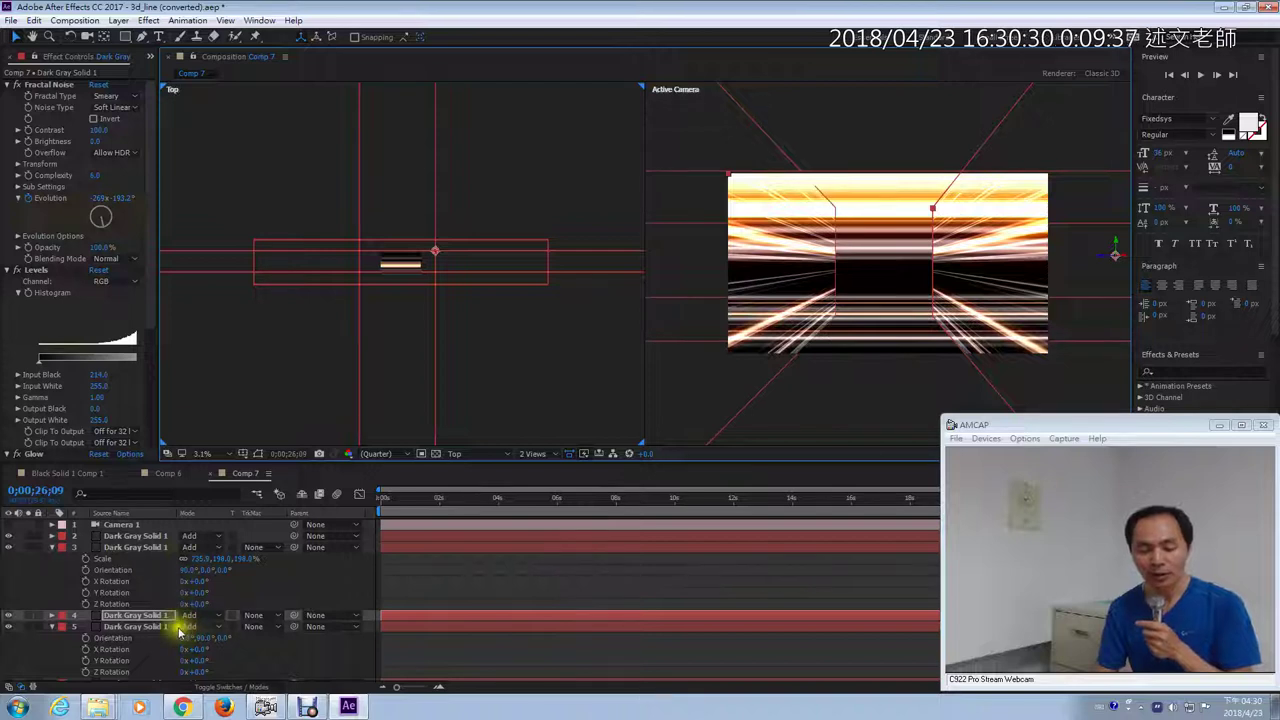
Step: Scale the right side wall, layer 4, up proportionally to about 2640.8, 710.5, 710.5%
key(s)
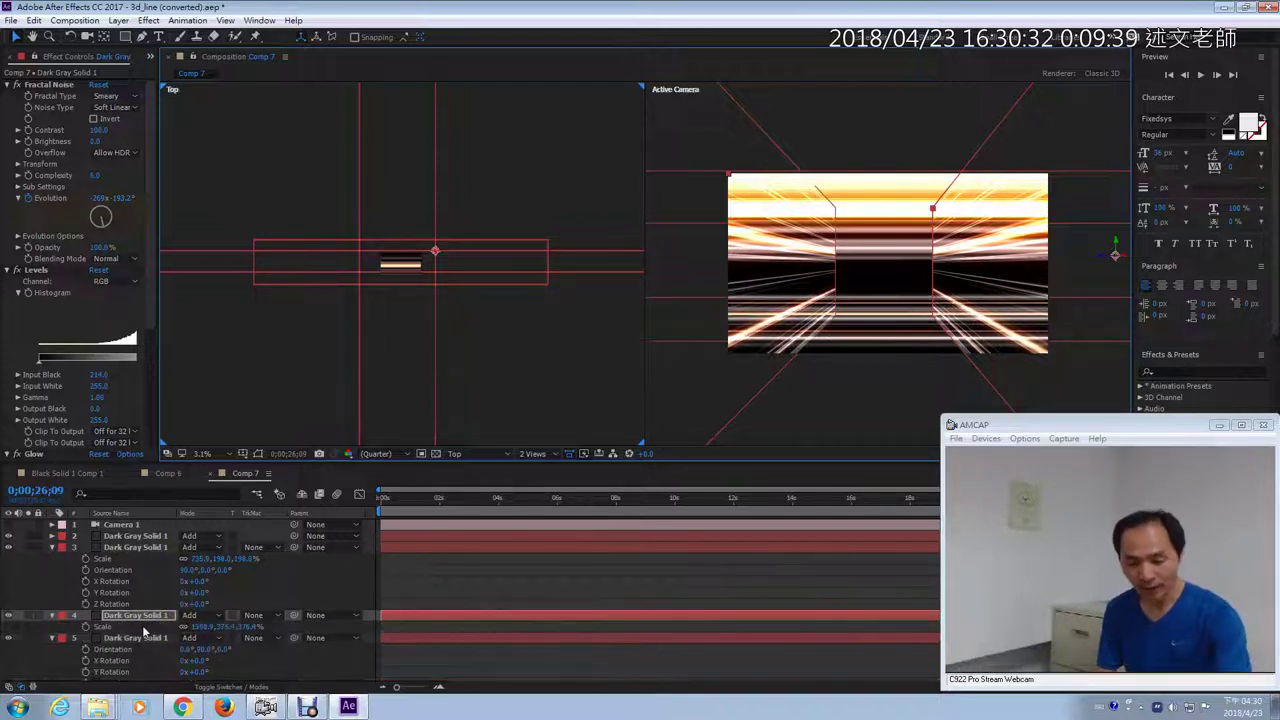
mouse_move(203, 626)
mouse_down()
mouse_move(380, 628)
mouse_move(250, 630)
mouse_move(348, 628)
mouse_up()
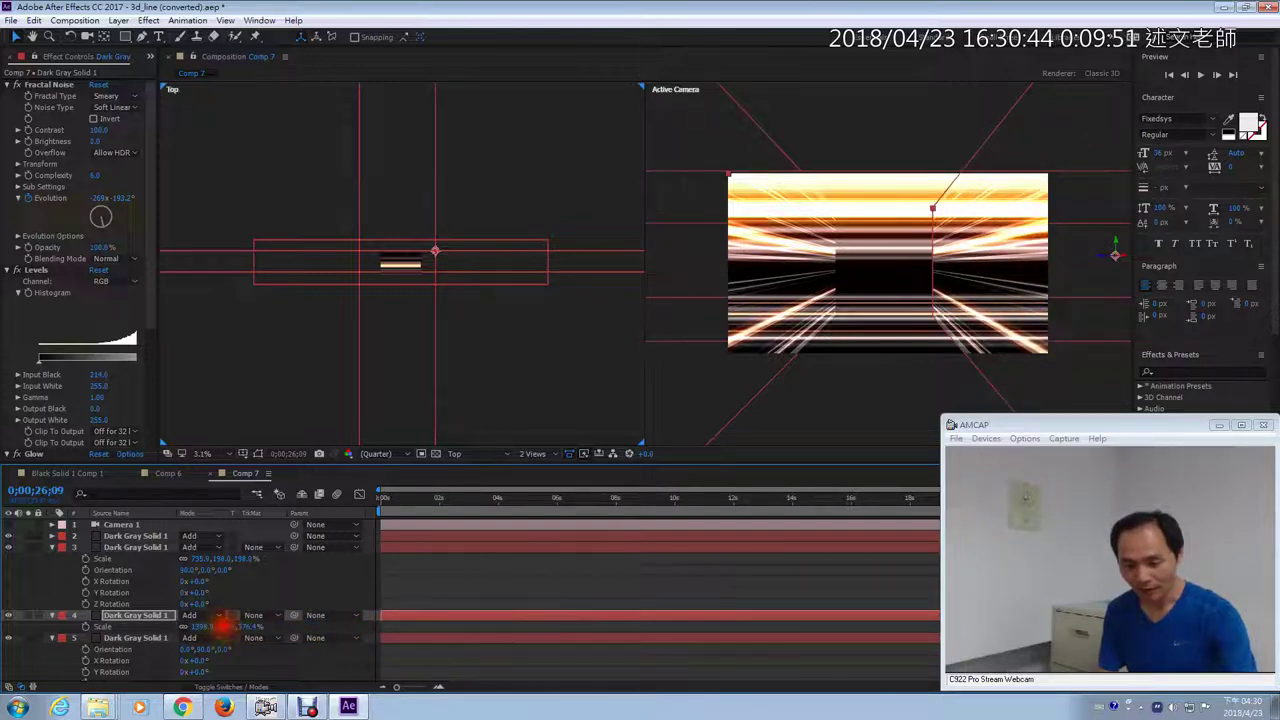
drag(224, 624, 277, 622)
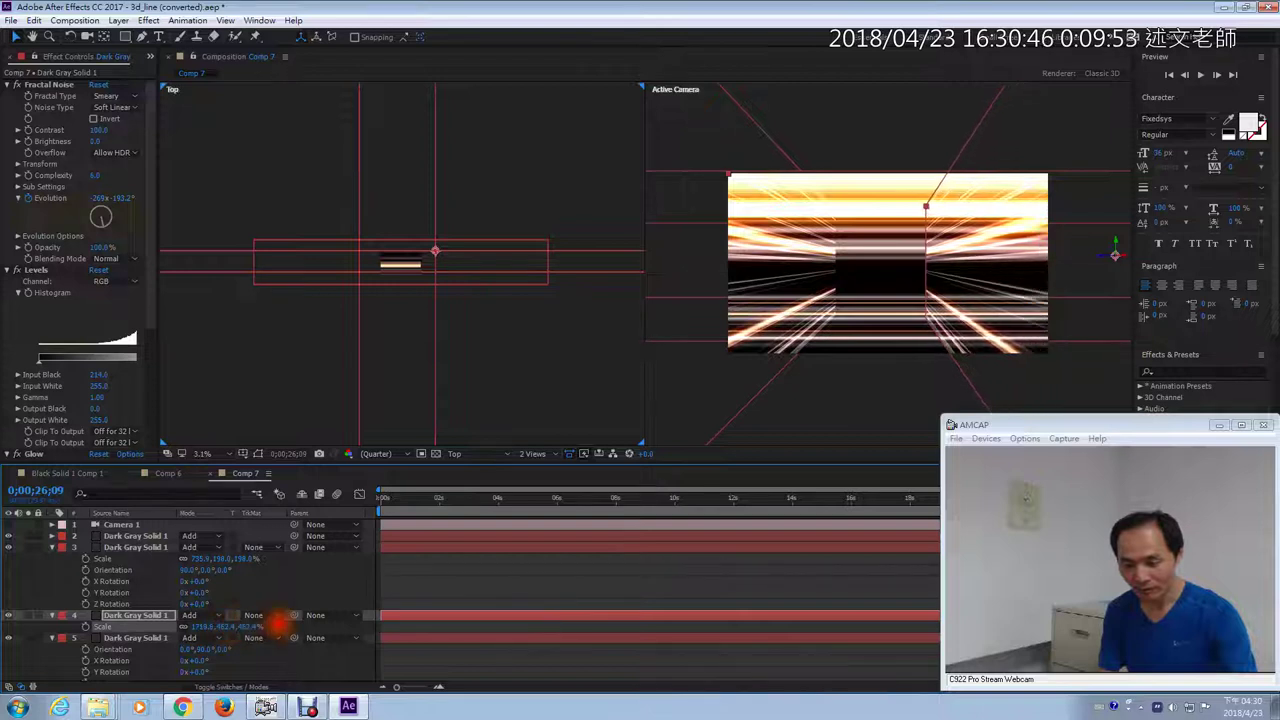
key(ctrl+z)
key(comma)
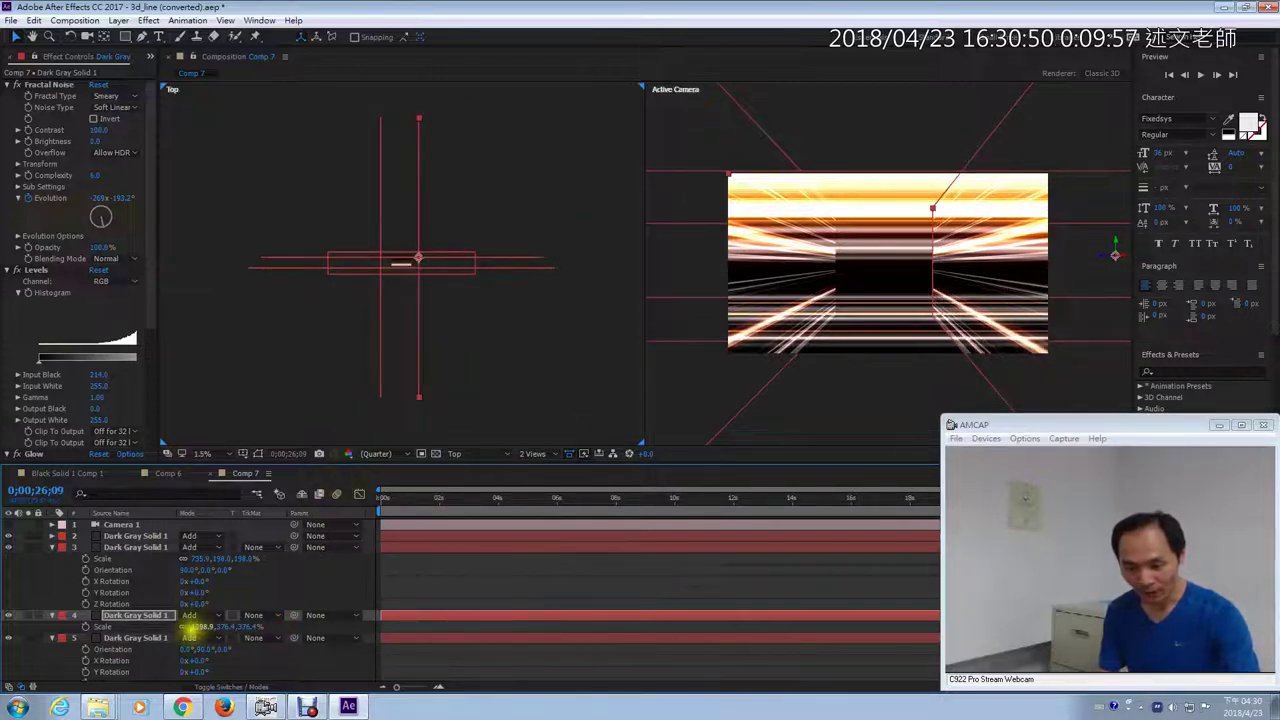
mouse_move(197, 627)
mouse_down()
mouse_move(211, 612)
mouse_move(594, 600)
mouse_move(971, 614)
mouse_move(986, 586)
mouse_move(1006, 606)
mouse_move(897, 625)
mouse_move(210, 638)
mouse_move(274, 623)
mouse_move(258, 628)
mouse_up()
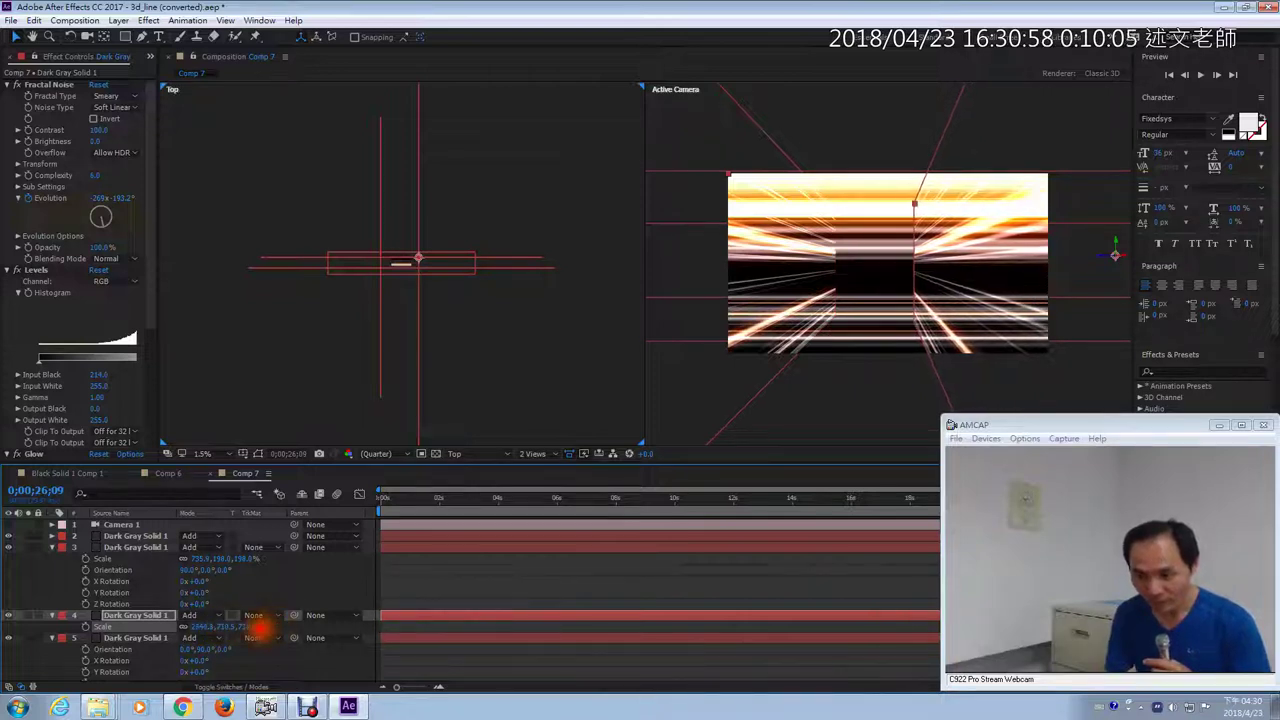
Step: Scale the left side wall, layer 5, up proportionally to about 2301.9, 619.4, 619.4%
click(120, 641)
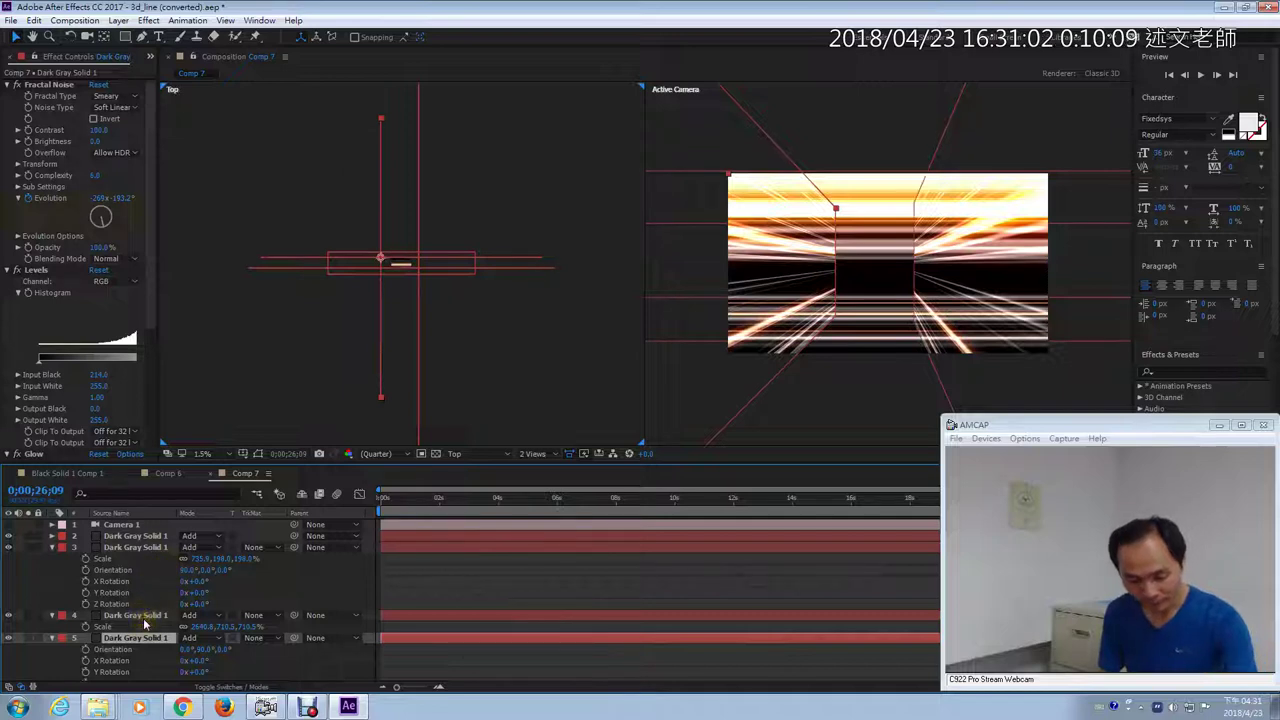
key(s)
drag(245, 652, 782, 632)
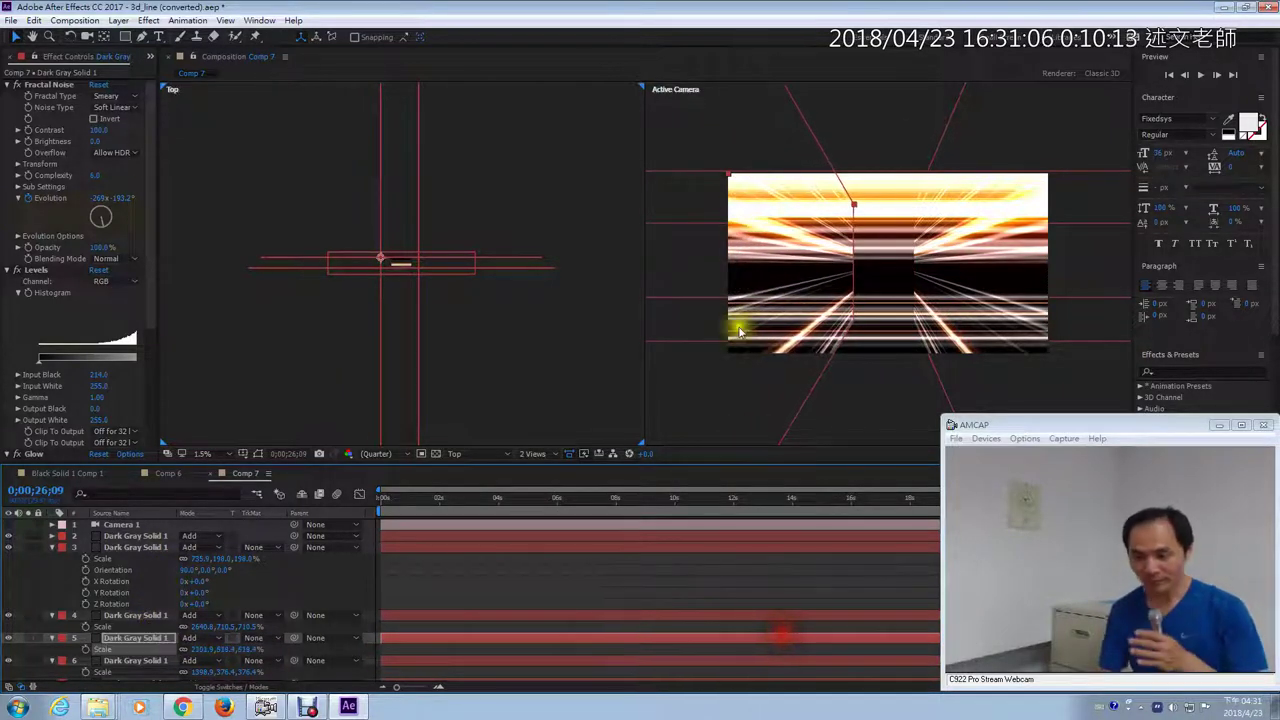
Step: Turn Camera 1's visibility back on and move the camera inward from the right wall and slightly farther back in the Top view
click(124, 524)
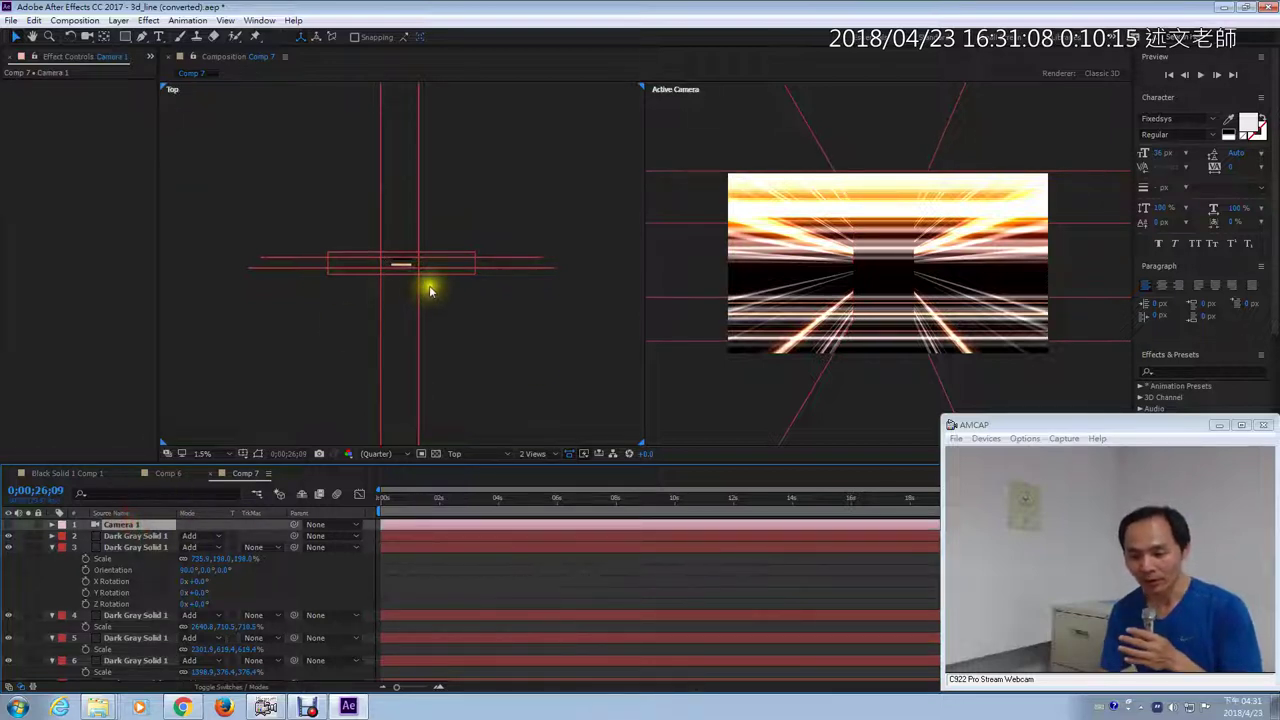
click(9, 525)
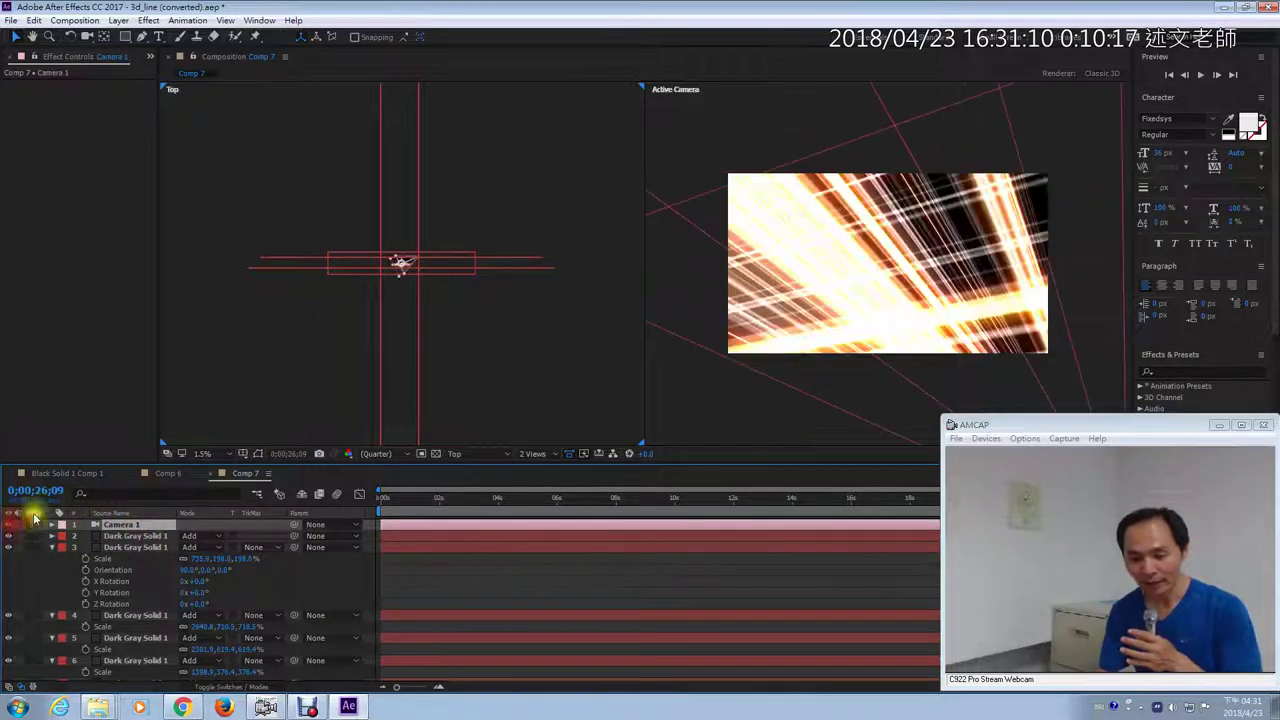
scroll(409, 278, up, 2)
scroll(413, 285, up, 1)
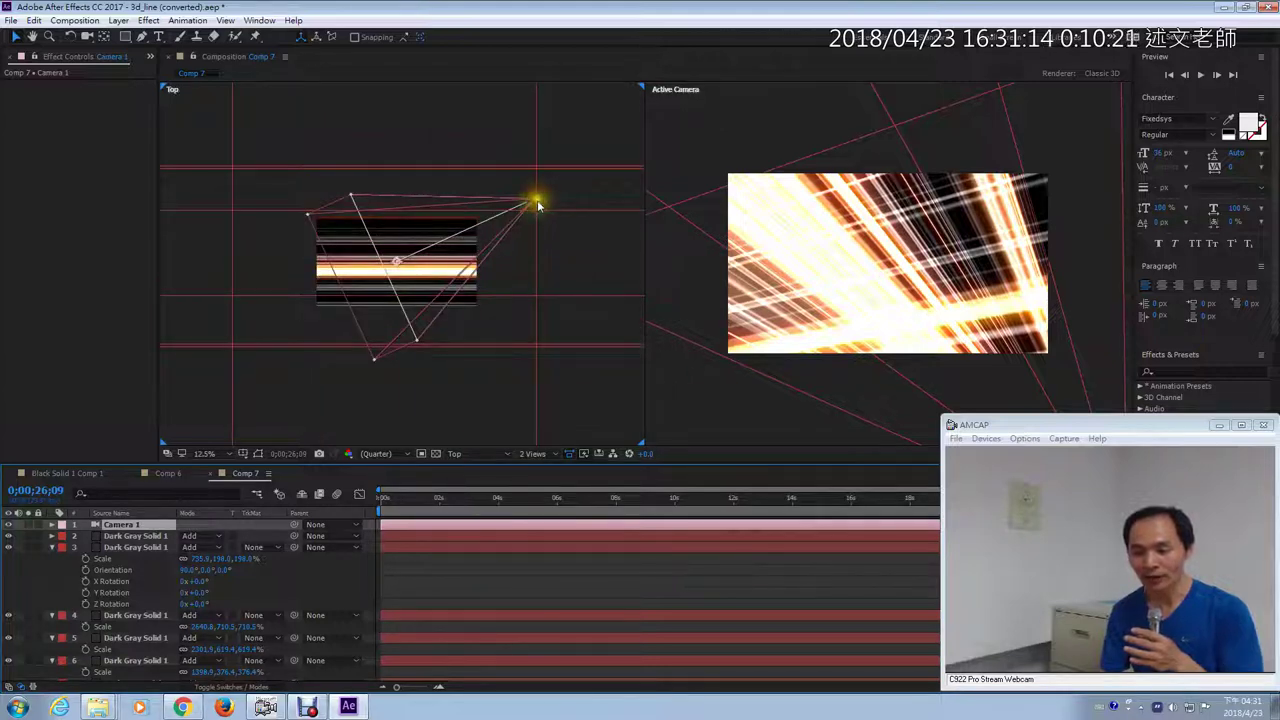
drag(537, 200, 496, 189)
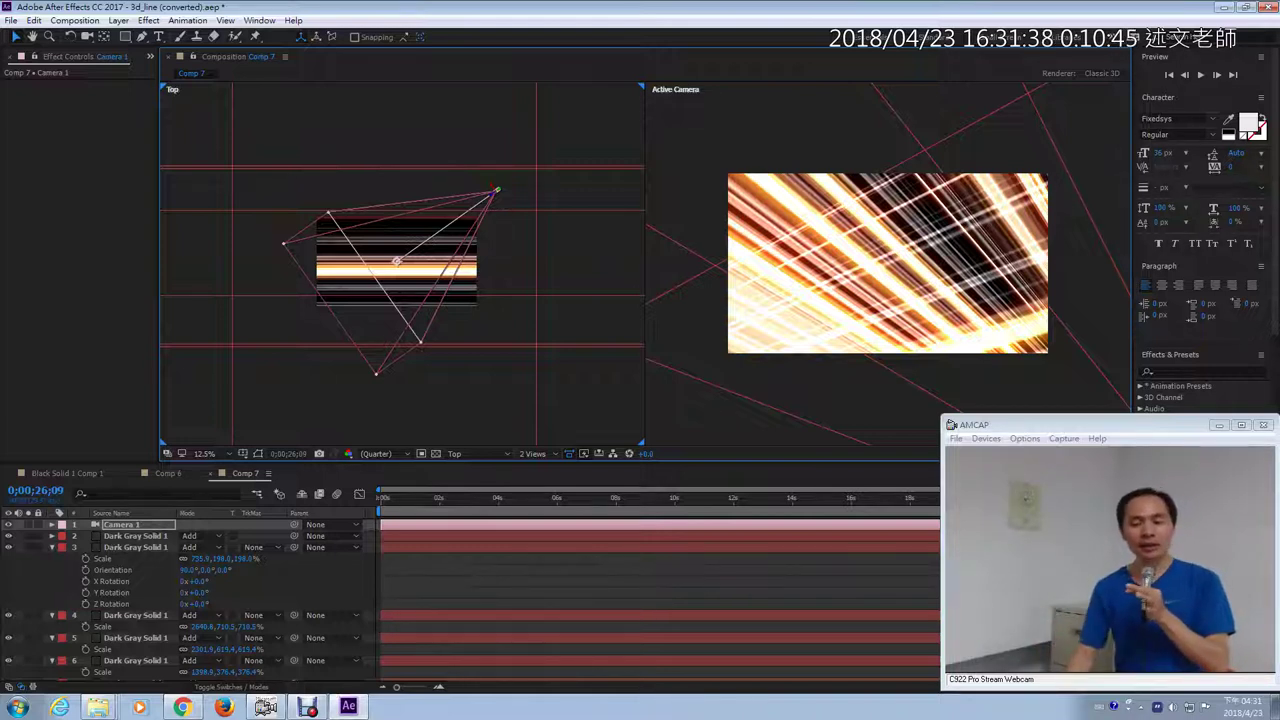
scroll(494, 212, down, 1)
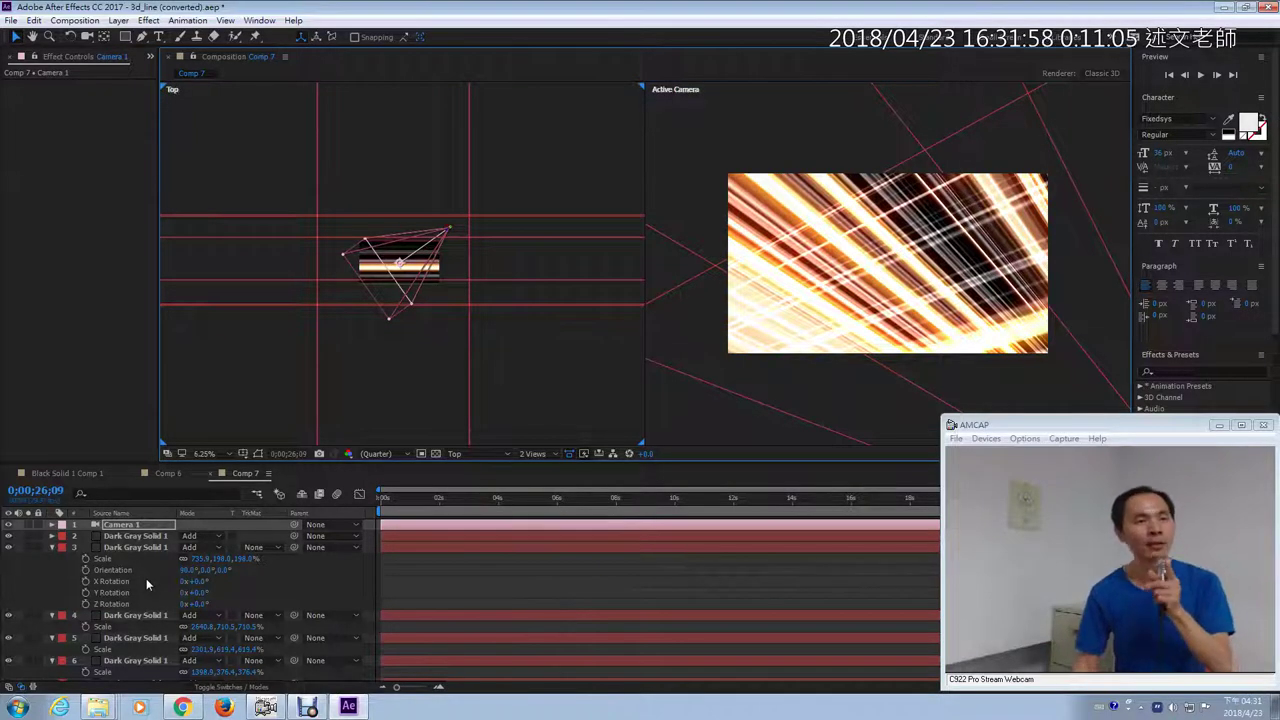
Step: Preview the moving lines through the camera at several times, from about 0;00;00;29 to 0;00;15;13
click(409, 497)
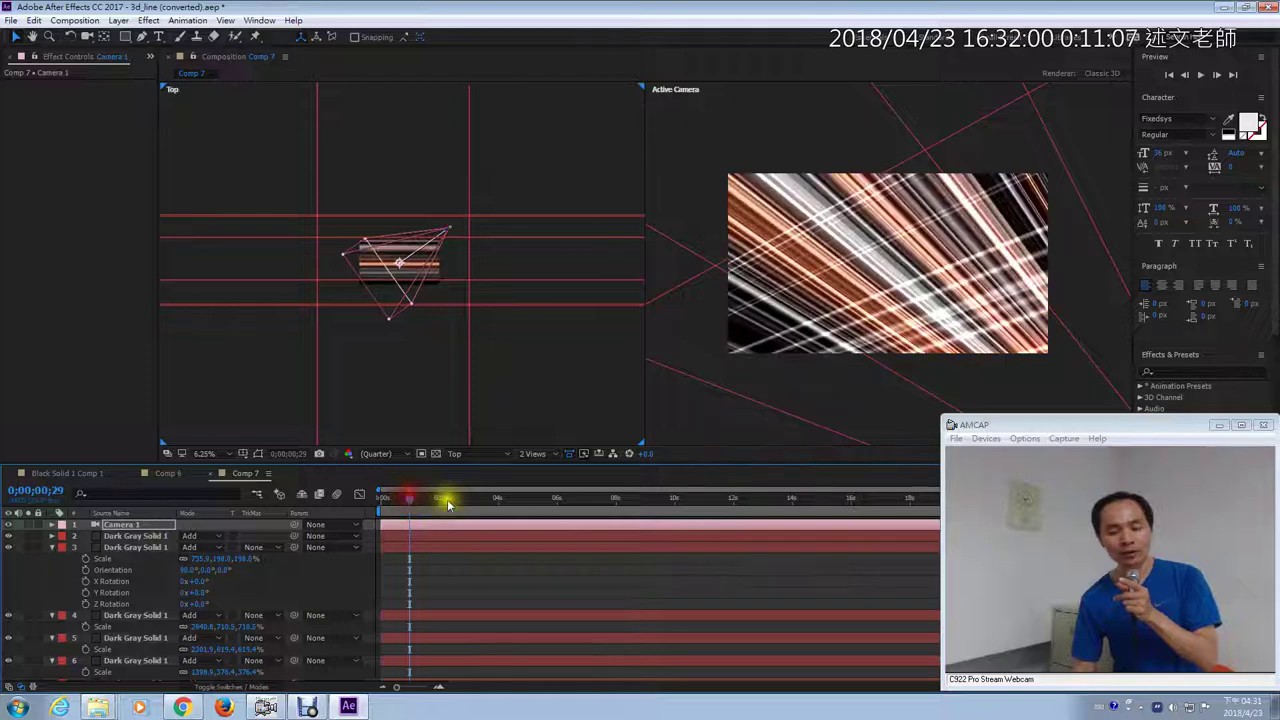
drag(447, 503, 824, 502)
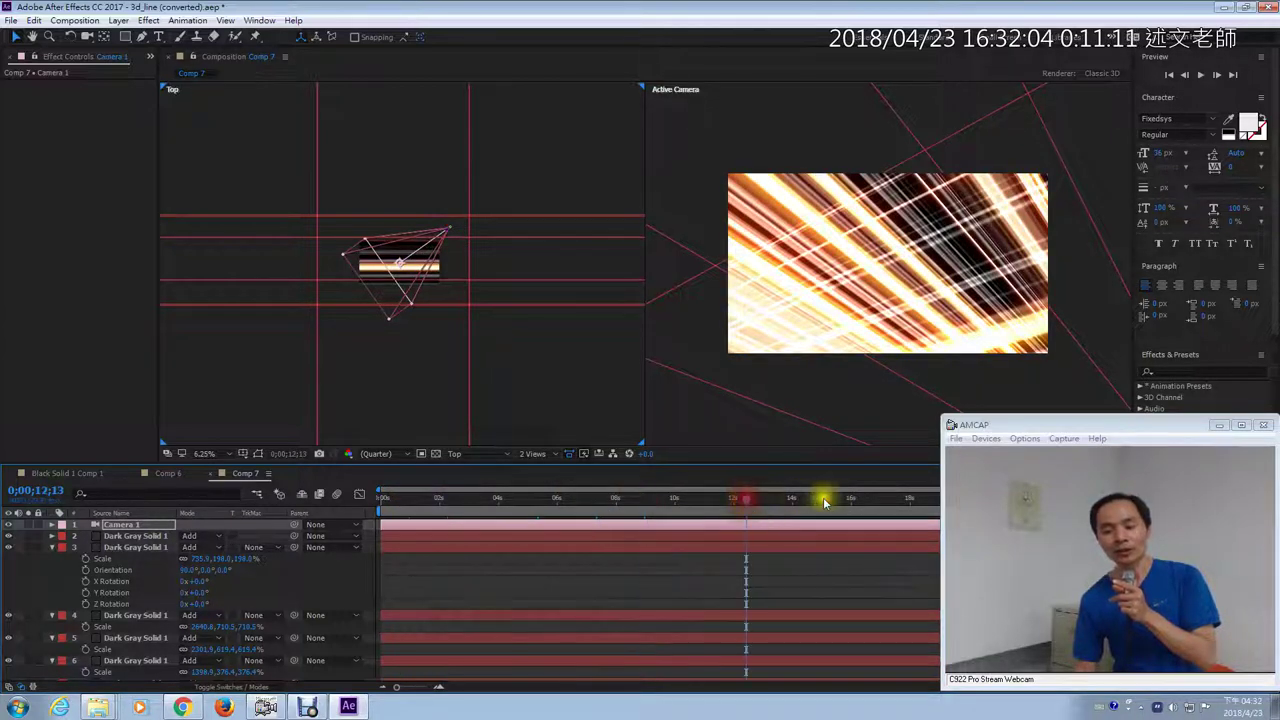
click(832, 502)
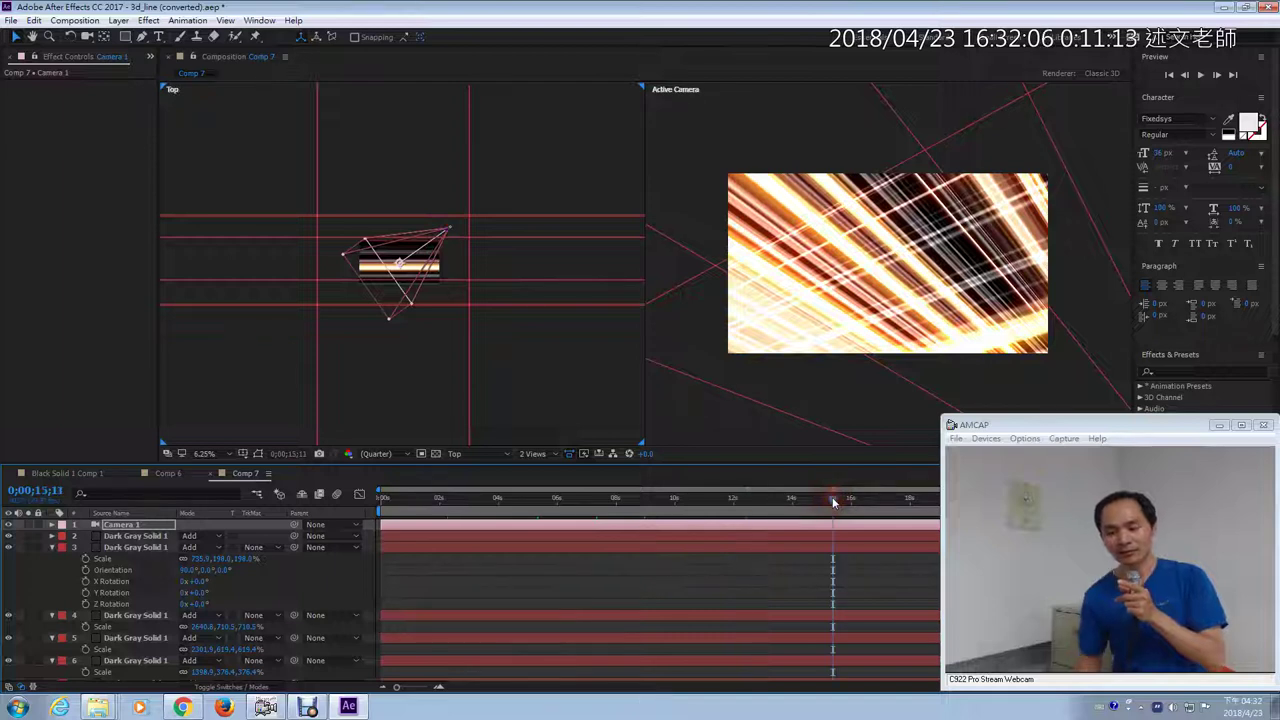